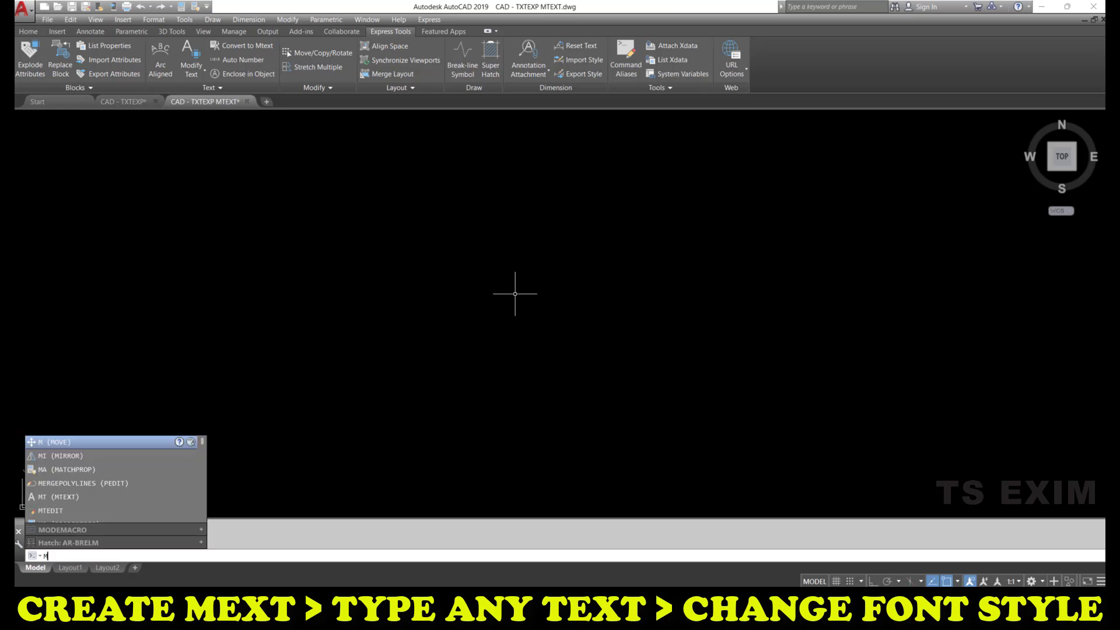
Create multiline text in the upper part of the drawing reading "T S E X I M", a blank line, then "A i H O U S E"
{"action": "type", "text": "EXT"}
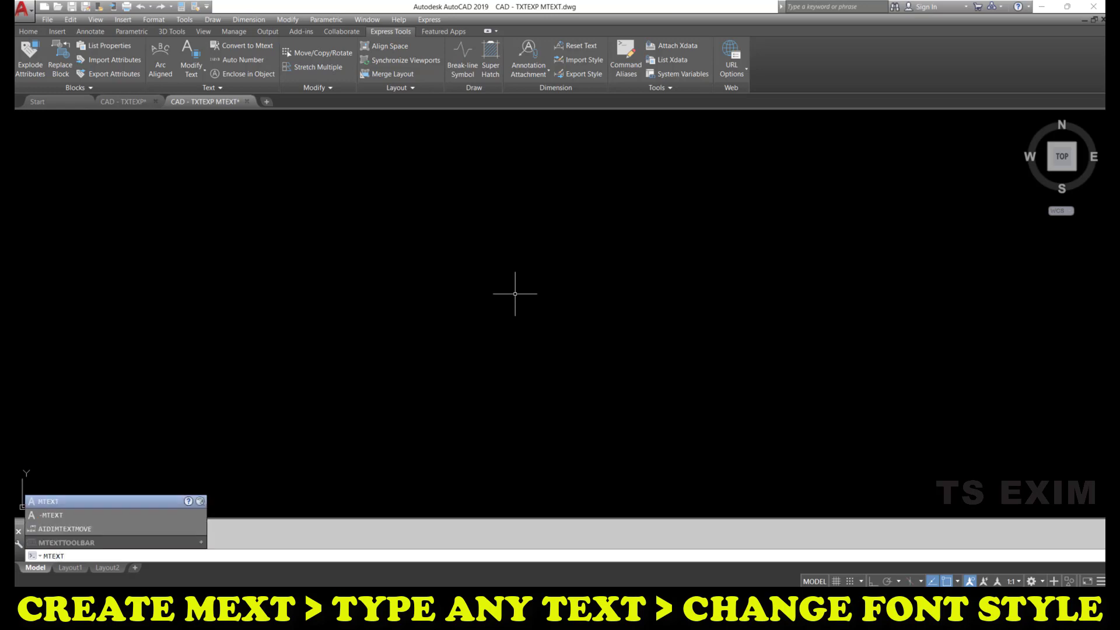
{"action": "left_click", "coordinate": [42, 503]}
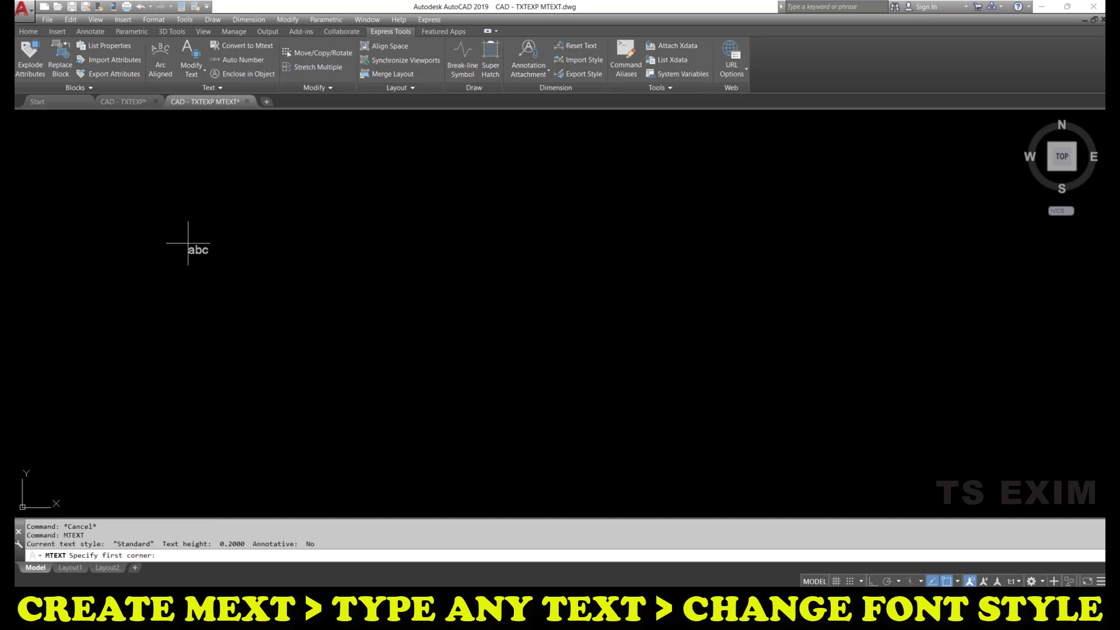
{"action": "left_click", "coordinate": [216, 207]}
{"action": "left_click", "coordinate": [497, 410]}
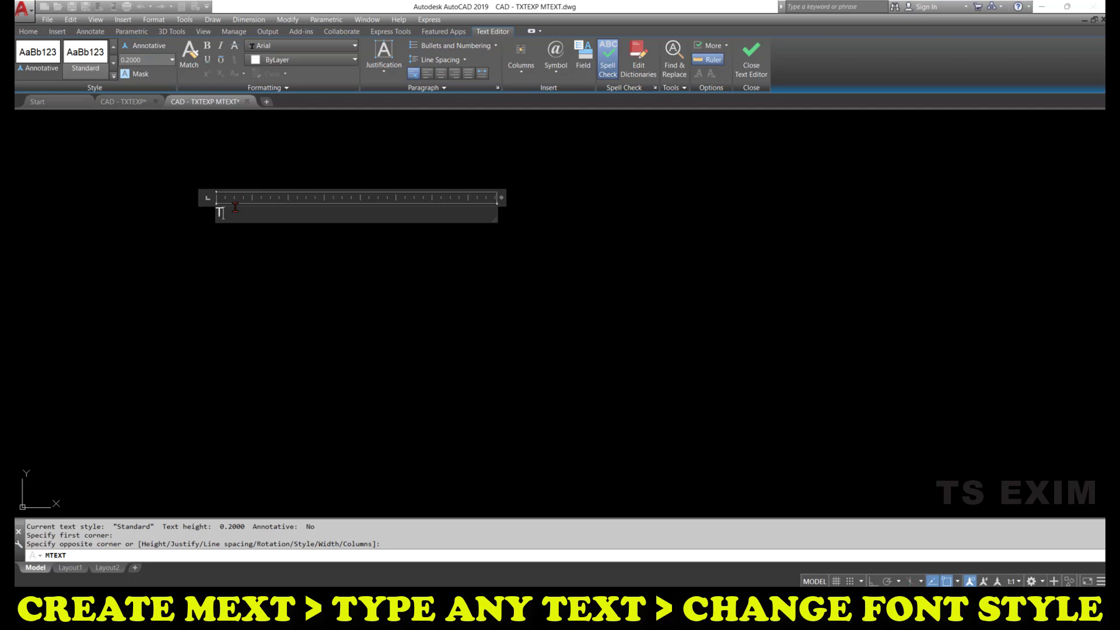
{"action": "type", "text": "T S"}
{"action": "type", "text": "E X I M"}
{"action": "key", "text": "Return"}
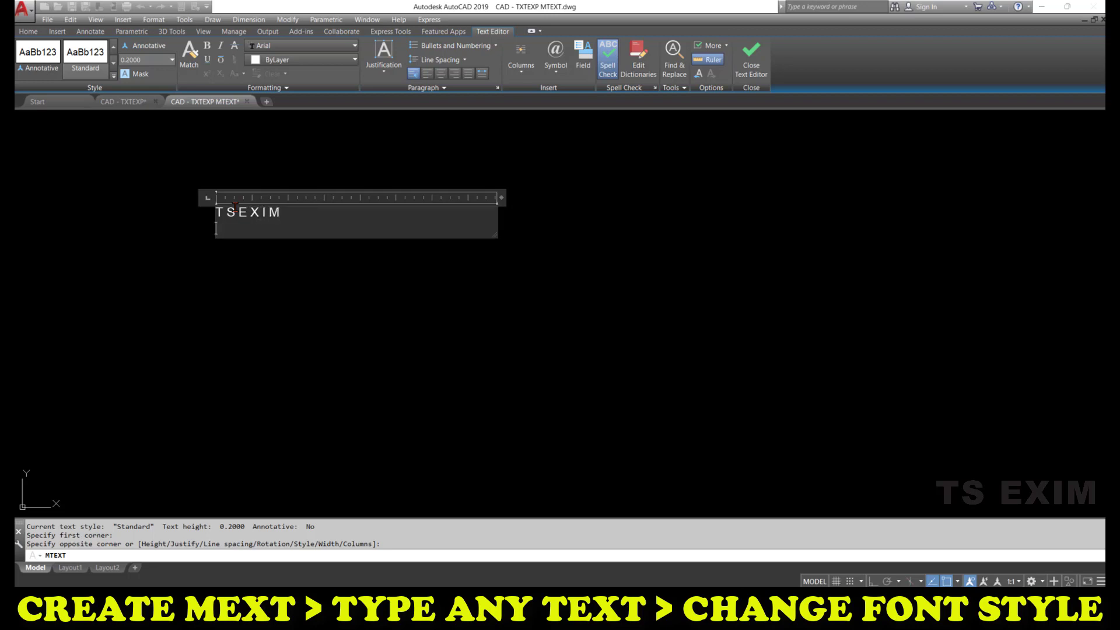
{"action": "key", "text": "Return"}
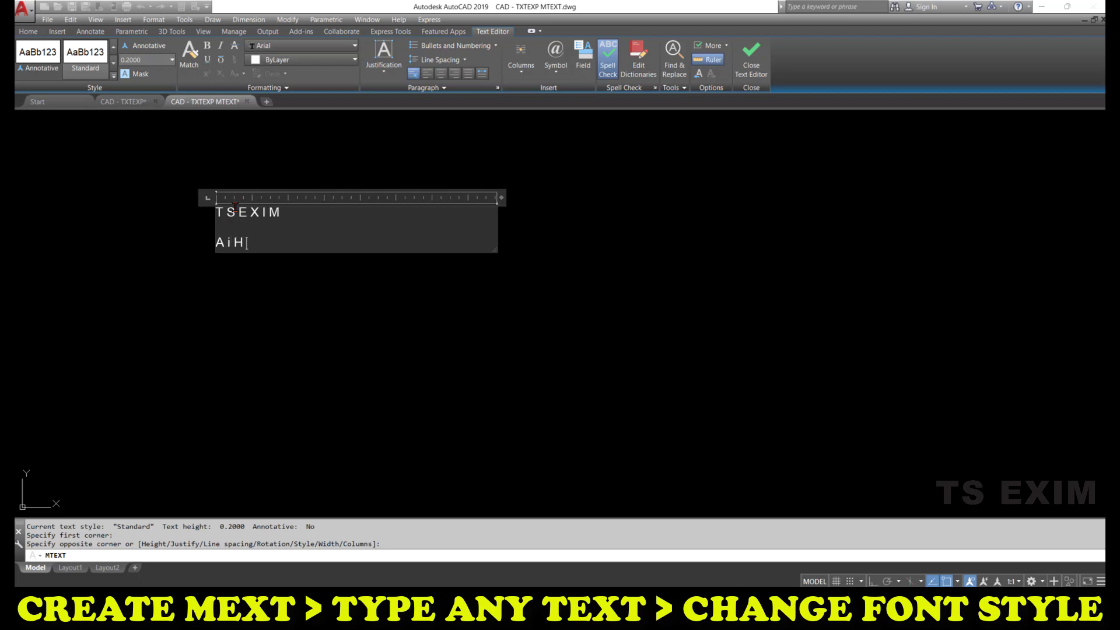
{"action": "type", "text": "AiHOUSE"}
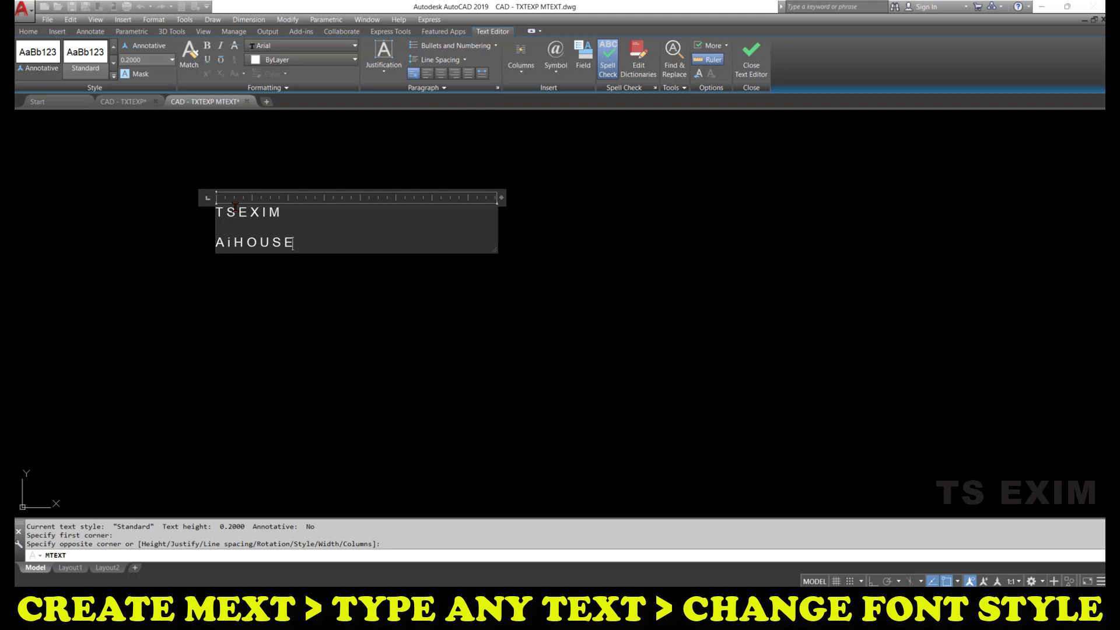
Format all the text in Arial Black, centre it, and finish editing
{"action": "key", "text": "ctrl+a"}
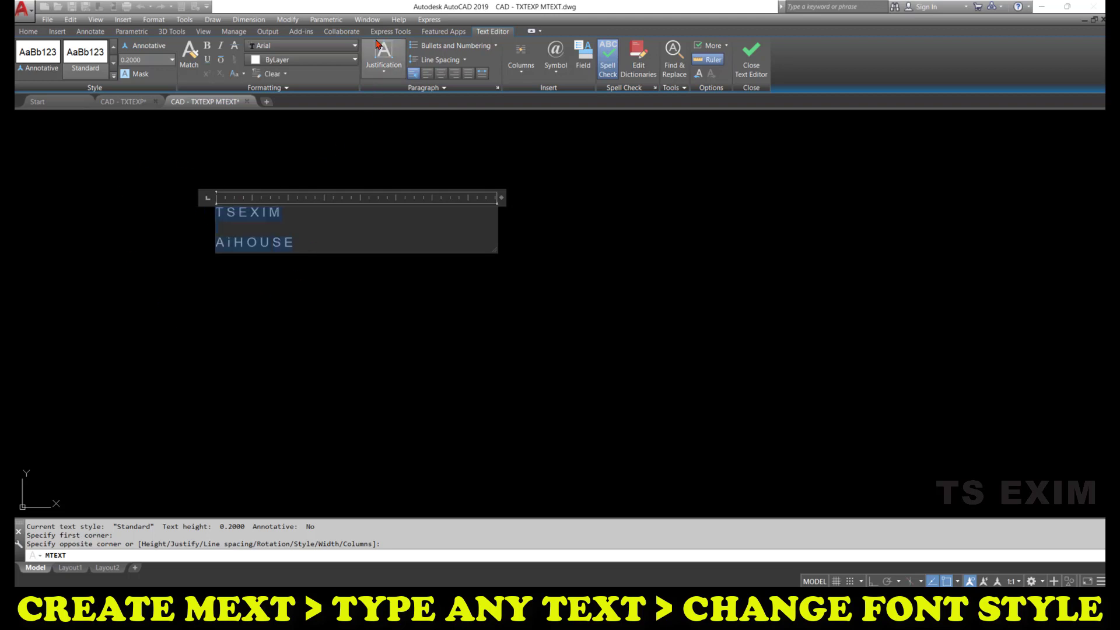
{"action": "left_click", "coordinate": [354, 46]}
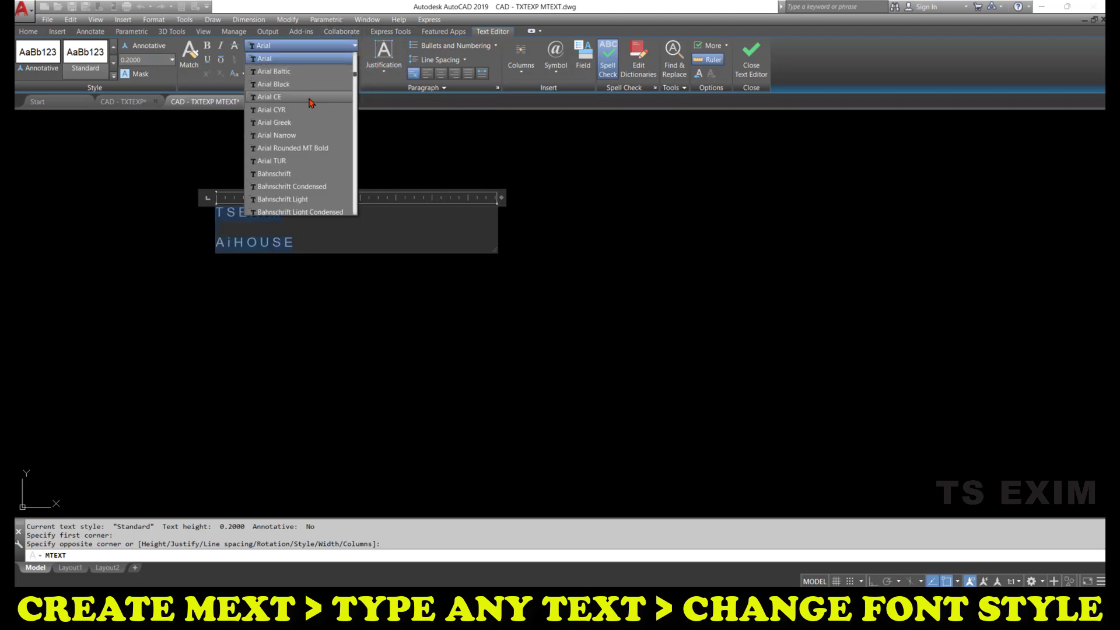
{"action": "left_click", "coordinate": [308, 85]}
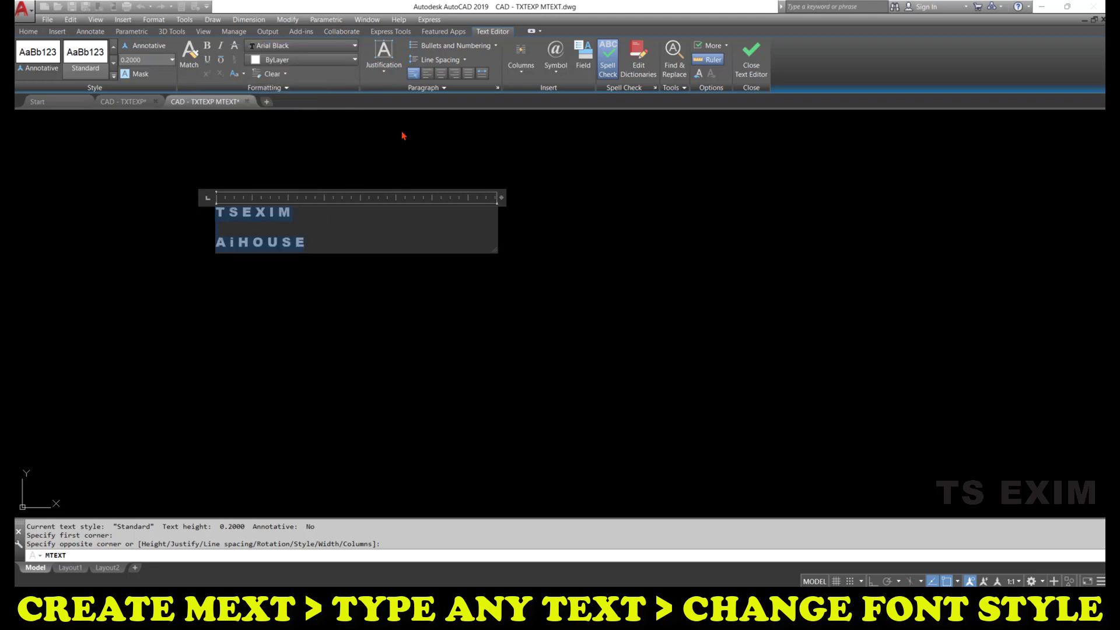
{"action": "left_click", "coordinate": [440, 73]}
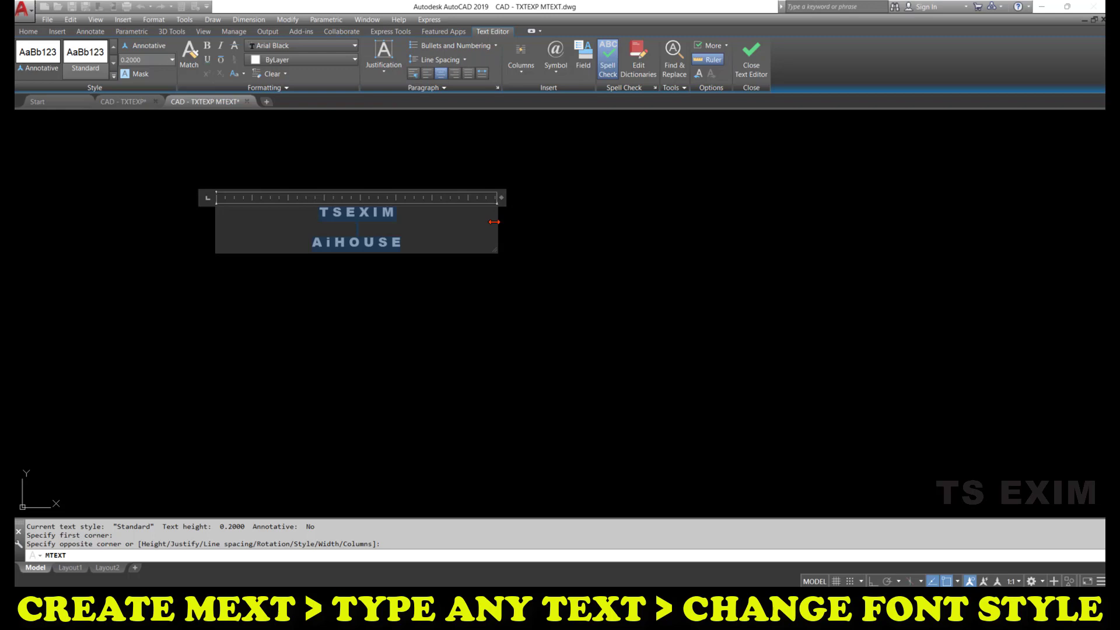
{"action": "left_click", "coordinate": [515, 311]}
Explode the whole multiline text into outlines with the TXTEXP command
{"action": "type", "text": "z"}
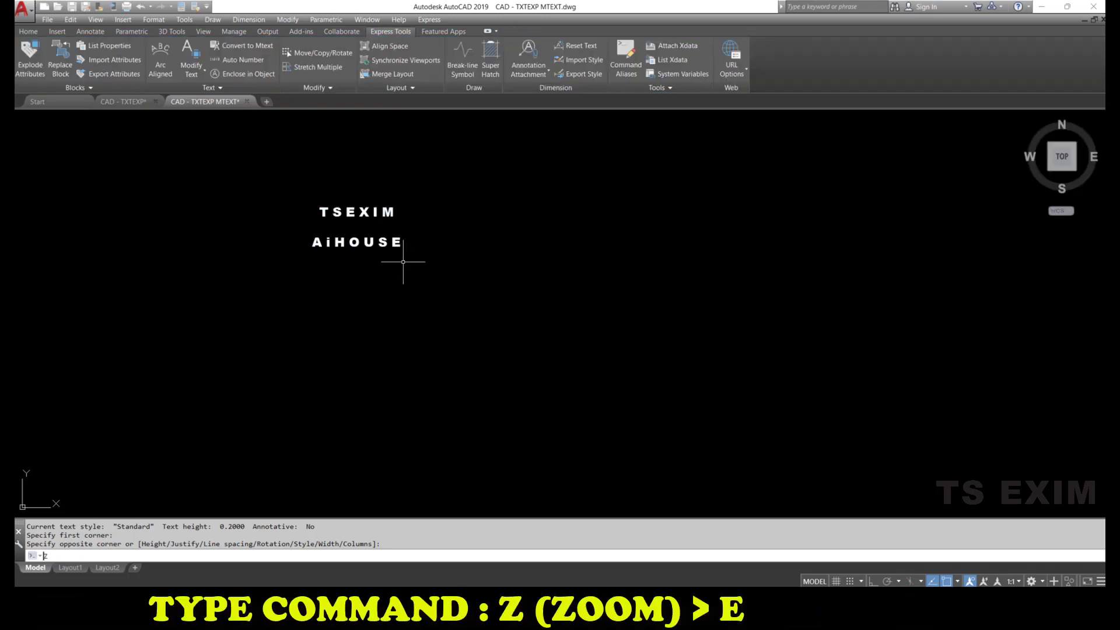
{"action": "key", "text": "Return"}
{"action": "type", "text": "E"}
{"action": "key", "text": "Return"}
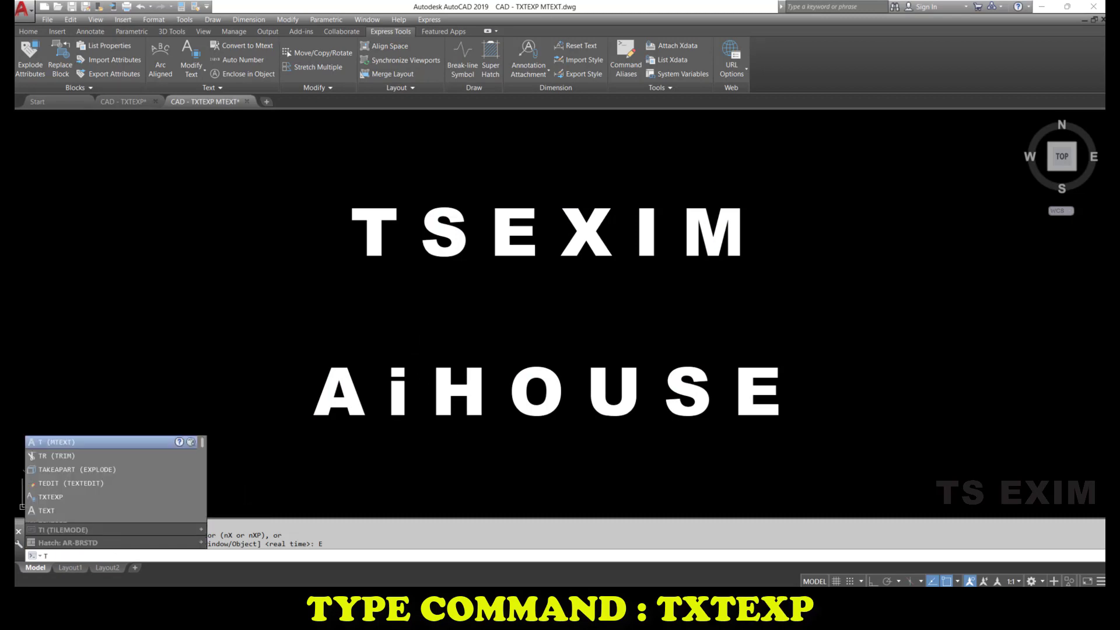
{"action": "type", "text": "XT"}
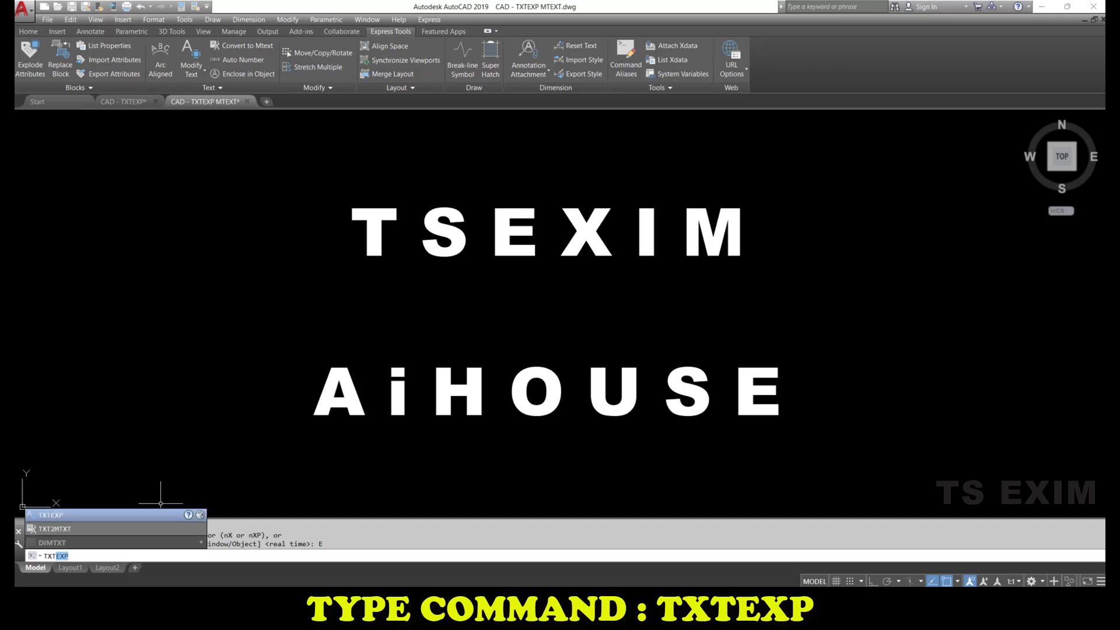
{"action": "left_click", "coordinate": [60, 515]}
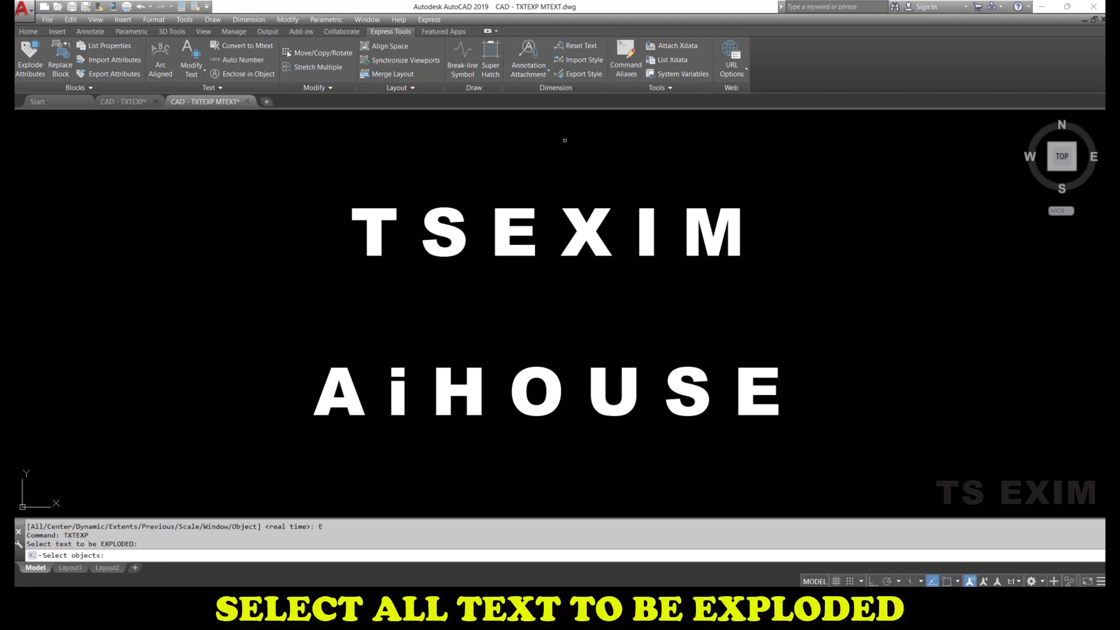
{"action": "left_click", "coordinate": [816, 173]}
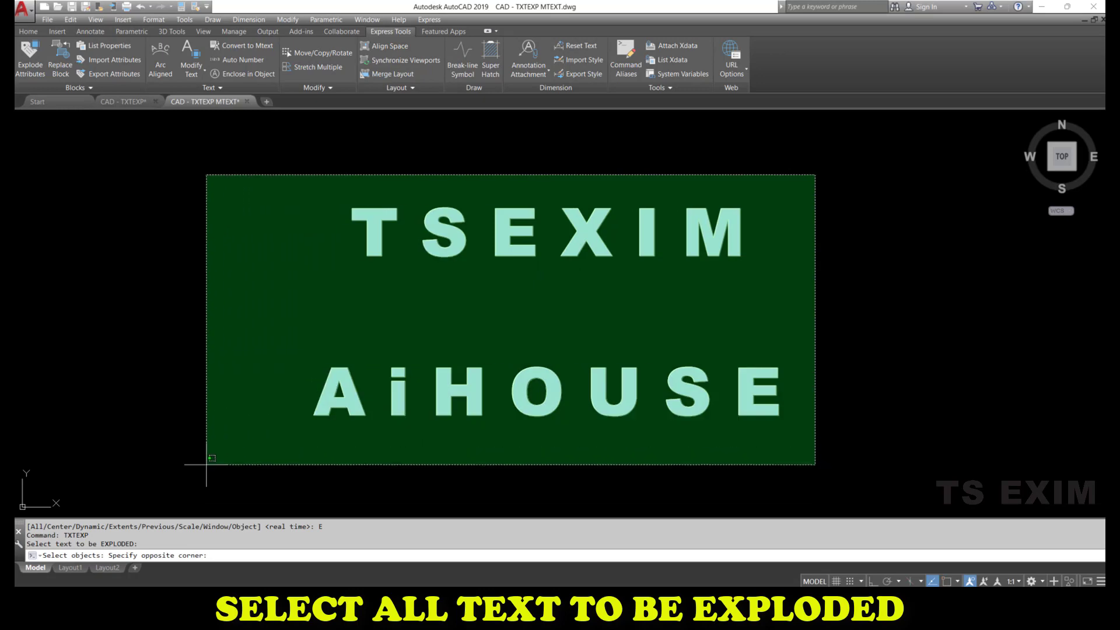
{"action": "left_click", "coordinate": [184, 487]}
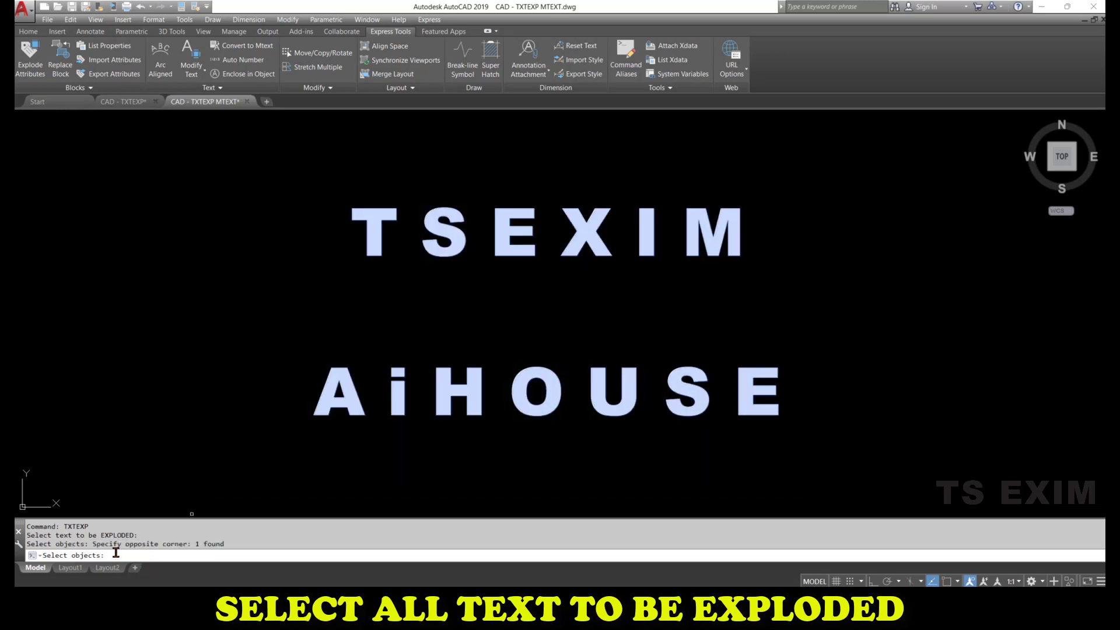
{"action": "left_click", "coordinate": [133, 531]}
{"action": "key", "text": "Return"}
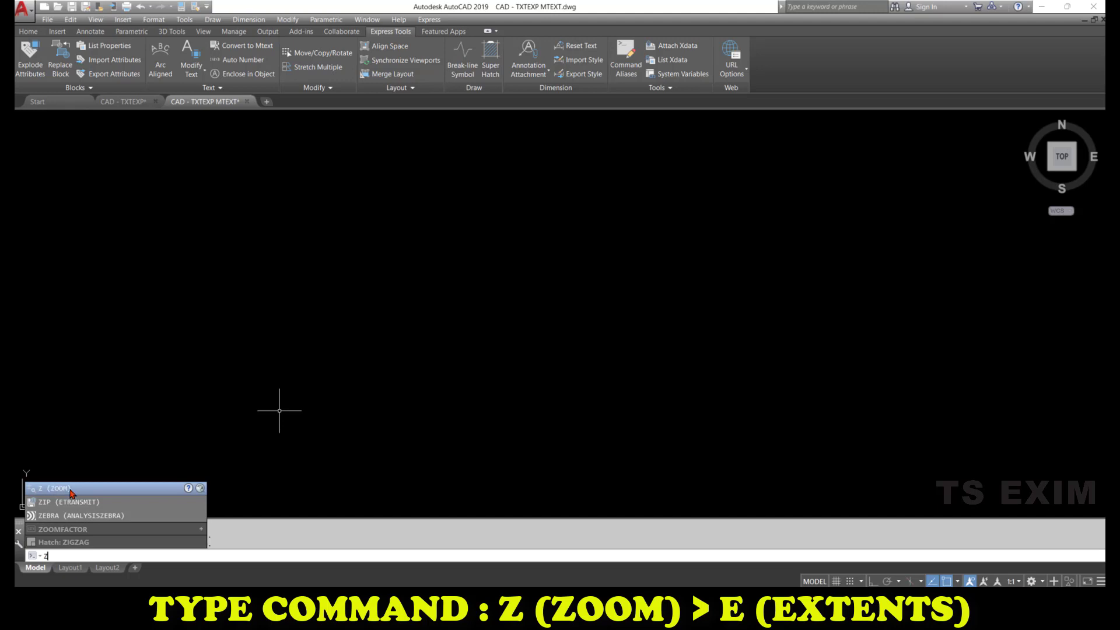
Move the AiHOUSE outlines straight up by about 0.0123 with Ortho on, closer beneath the TSEXIM row
{"action": "key", "text": "Return"}
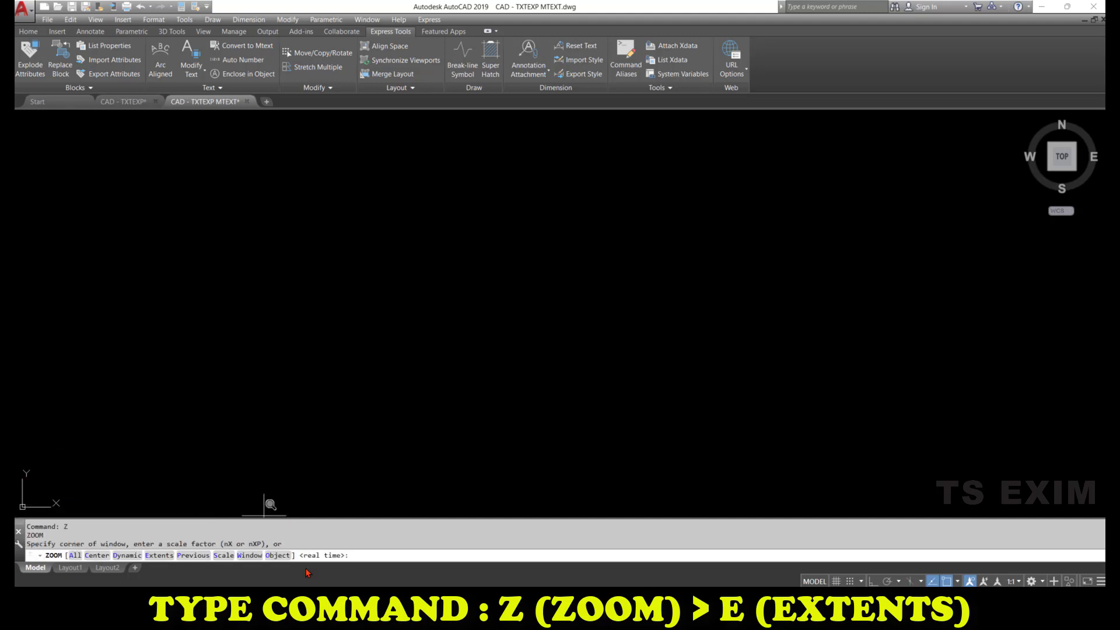
{"action": "left_click", "coordinate": [159, 558]}
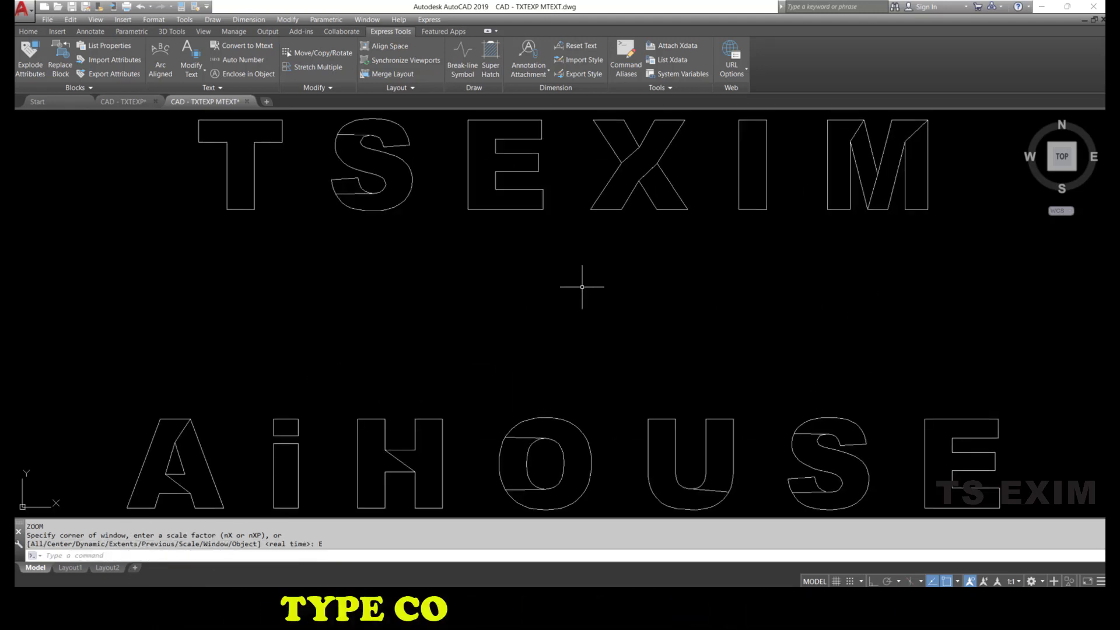
{"action": "scroll", "coordinate": [581, 285], "scroll_direction": "down", "scroll_amount": 2}
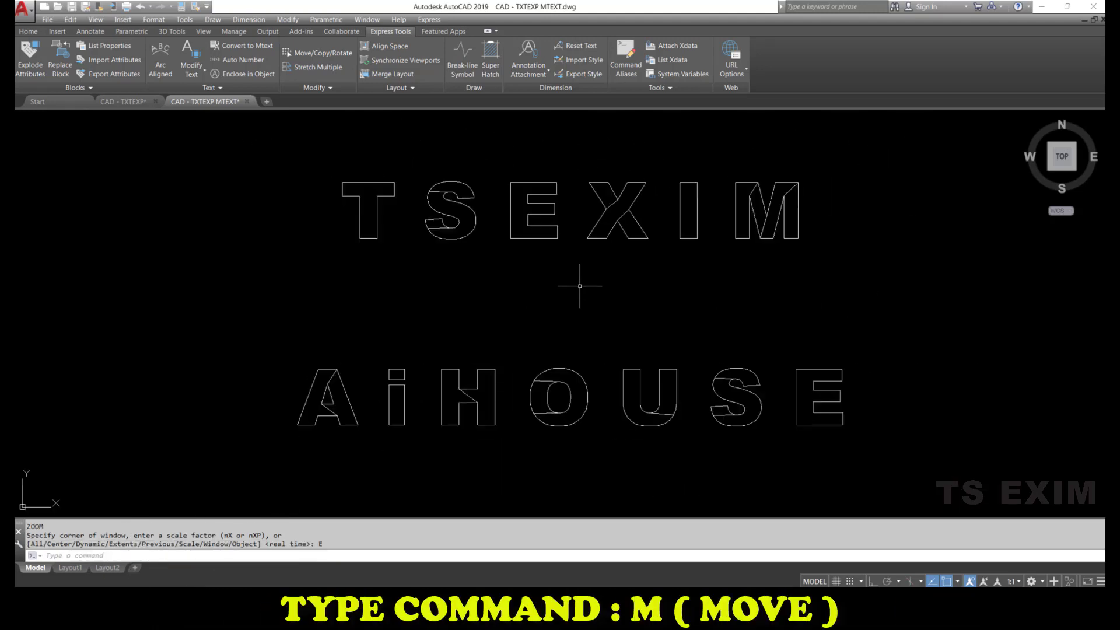
{"action": "type", "text": "M"}
{"action": "key", "text": "Return"}
{"action": "left_click", "coordinate": [218, 350]}
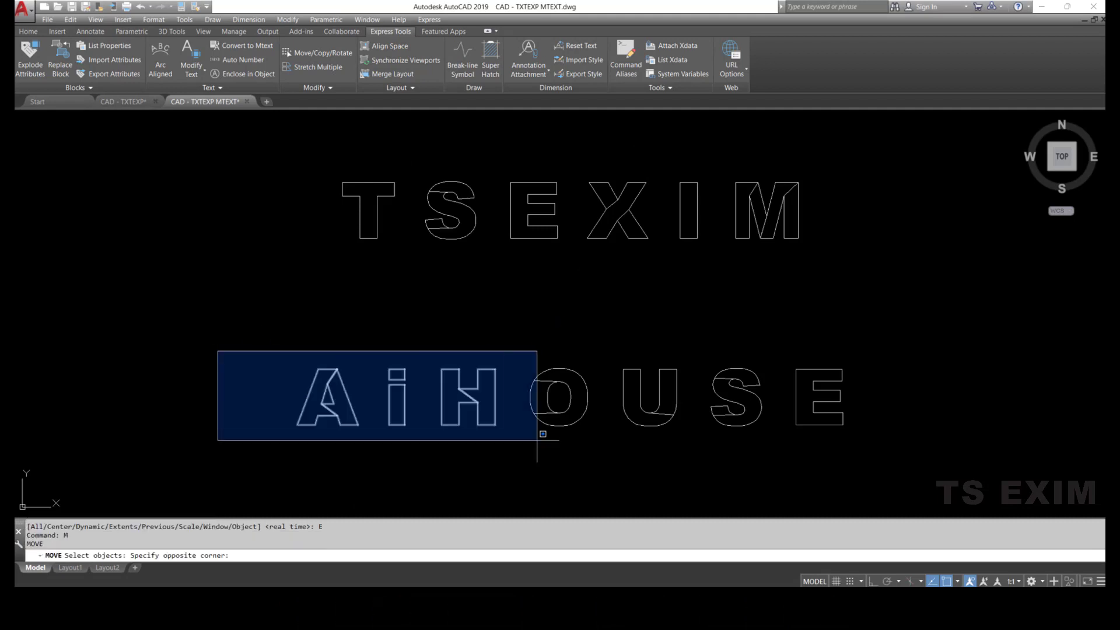
{"action": "left_click_drag", "start_coordinate": [537, 440], "coordinate": [925, 471]}
{"action": "left_click", "coordinate": [925, 470]}
{"action": "key", "text": "Return"}
{"action": "left_click", "coordinate": [954, 421]}
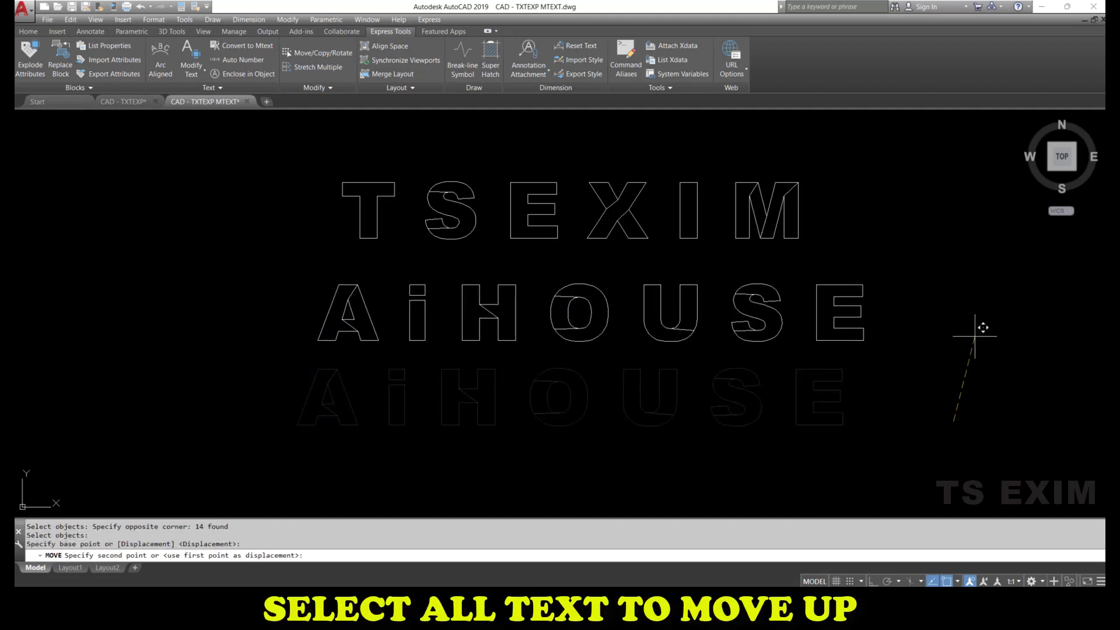
{"action": "key", "text": "F8"}
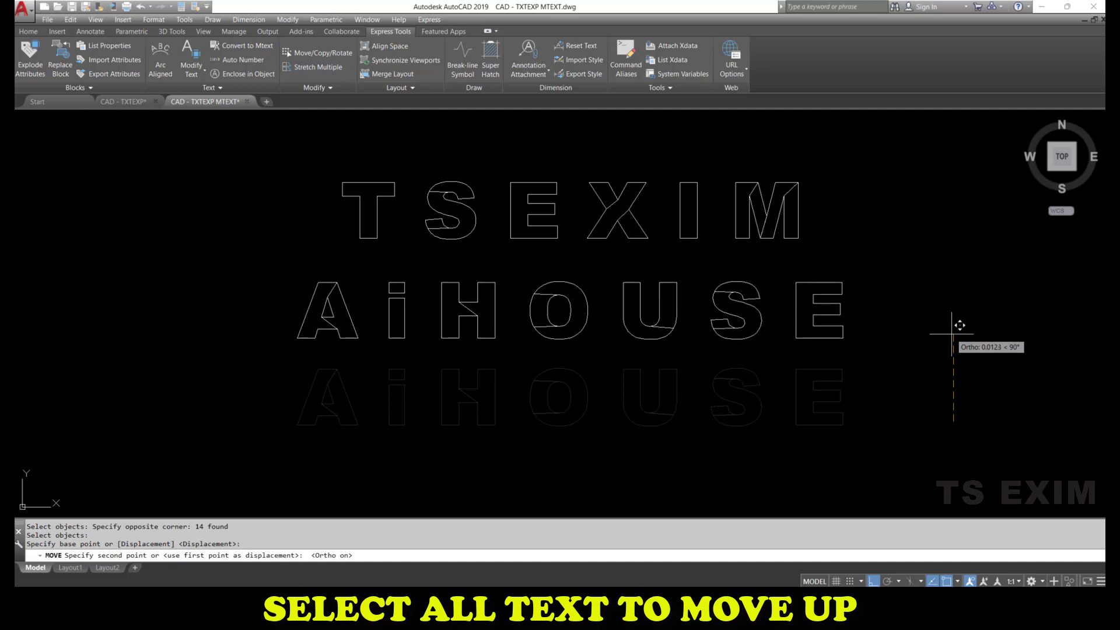
{"action": "left_click", "coordinate": [953, 334]}
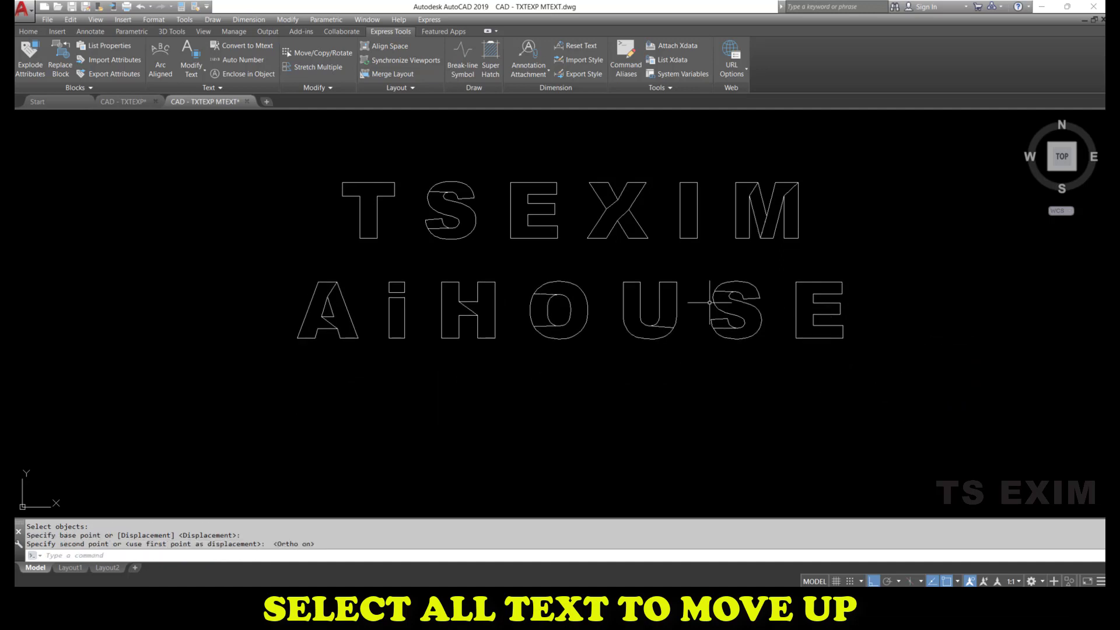
Explode all letter outlines of both rows into separate lines with the Explode command
{"action": "scroll", "coordinate": [707, 303], "scroll_direction": "up", "scroll_amount": 2}
{"action": "middle_click_drag", "start_coordinate": [705, 303], "coordinate": [754, 368]}
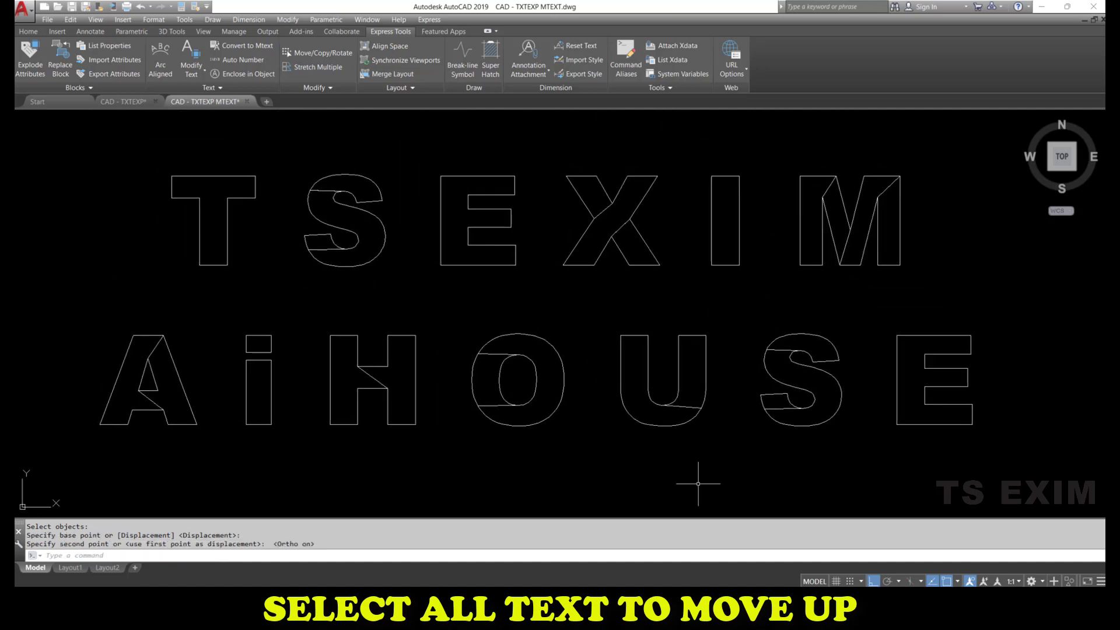
{"action": "left_click", "coordinate": [329, 251]}
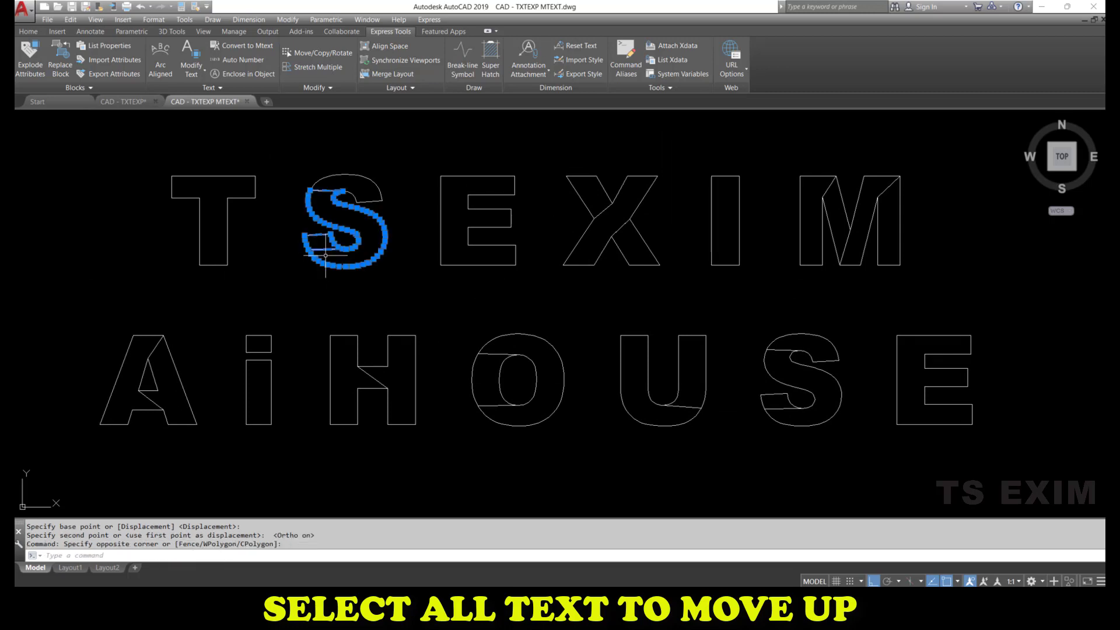
{"action": "key", "text": "Escape"}
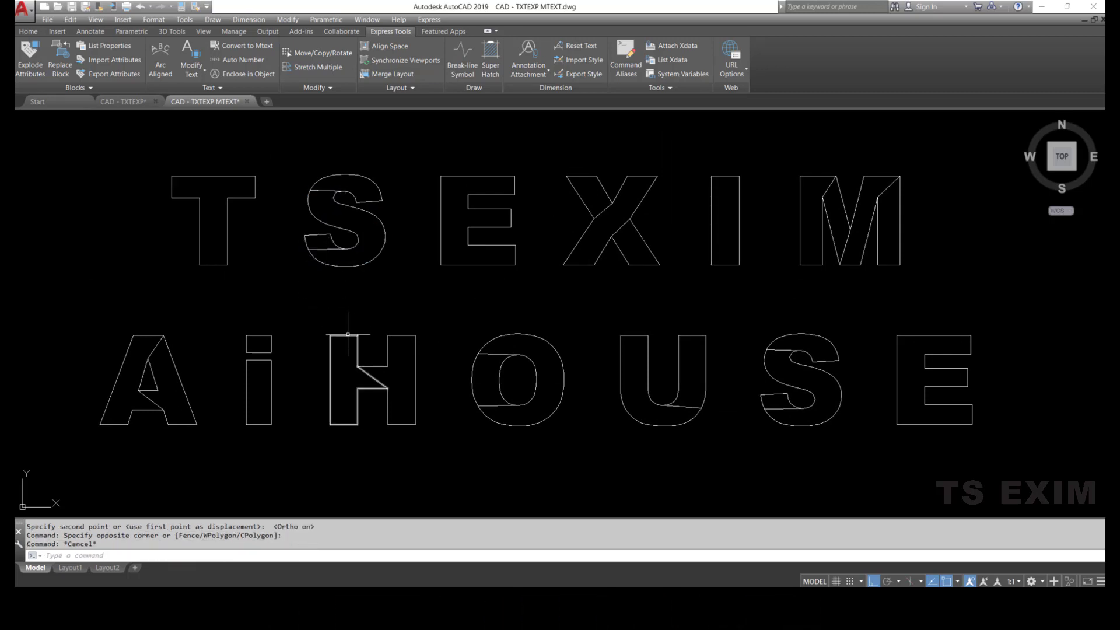
{"action": "type", "text": "x"}
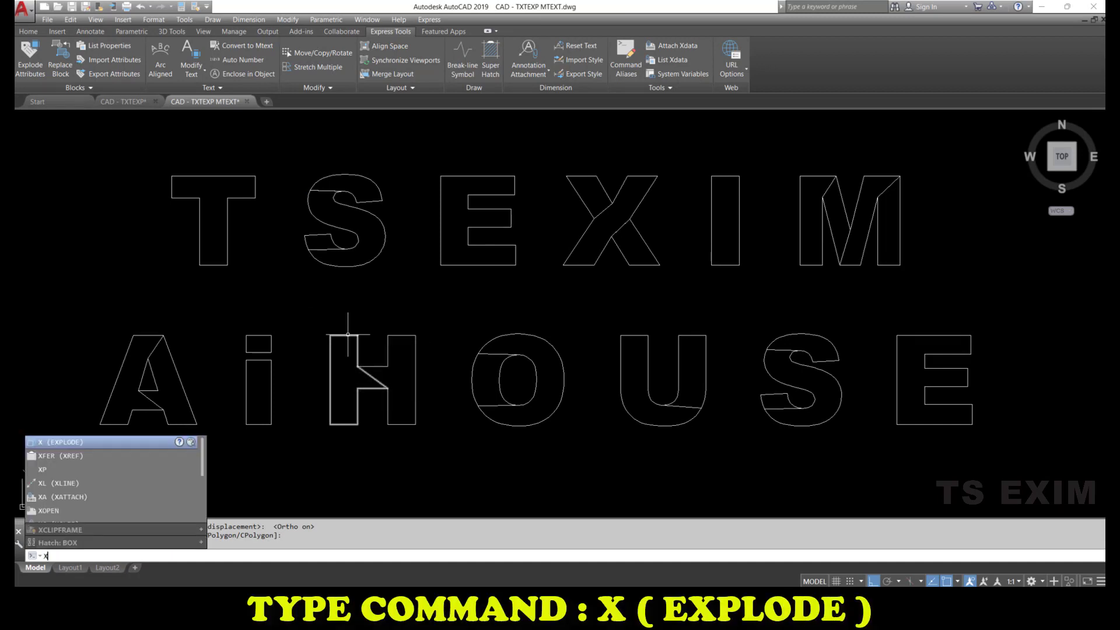
{"action": "key", "text": "ctrl"}
{"action": "left_click", "coordinate": [64, 445]}
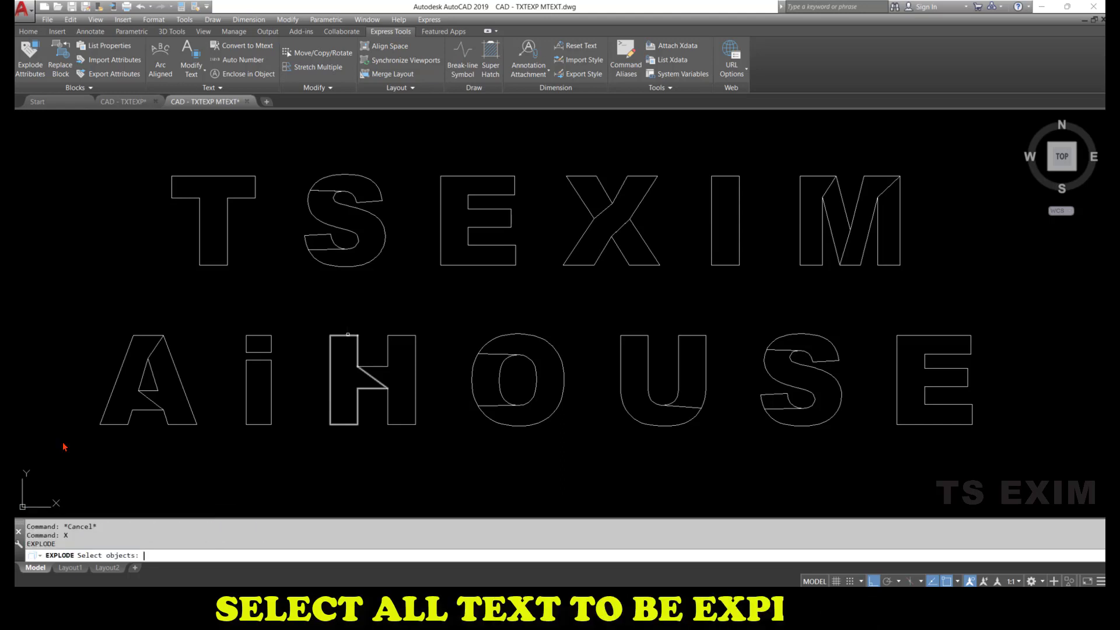
{"action": "left_click", "coordinate": [60, 150]}
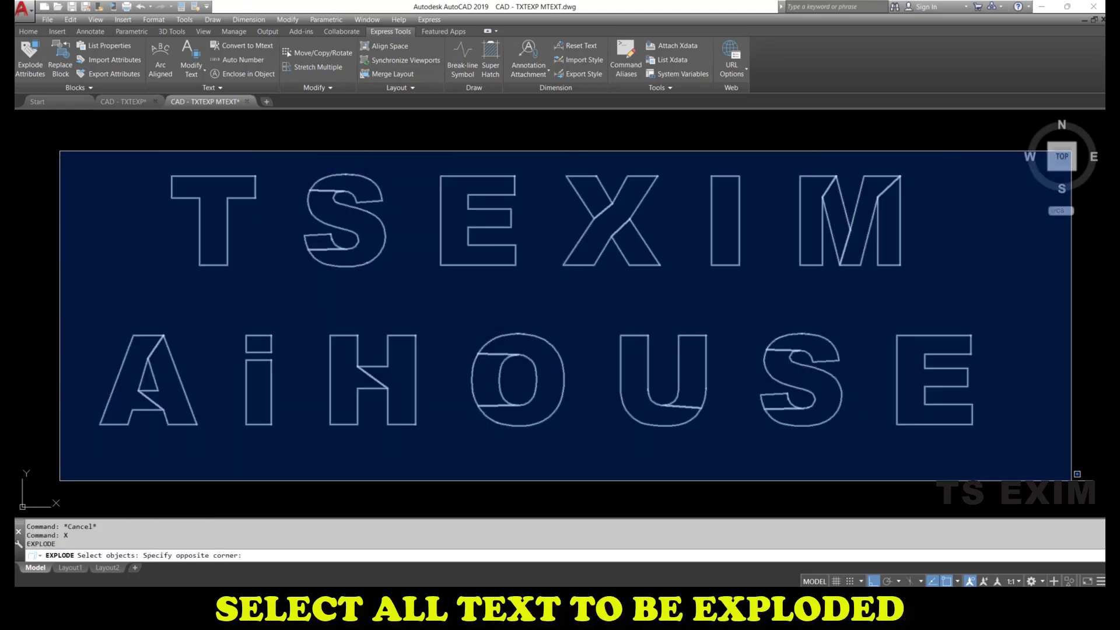
{"action": "left_click", "coordinate": [1046, 477]}
{"action": "key", "text": "Return"}
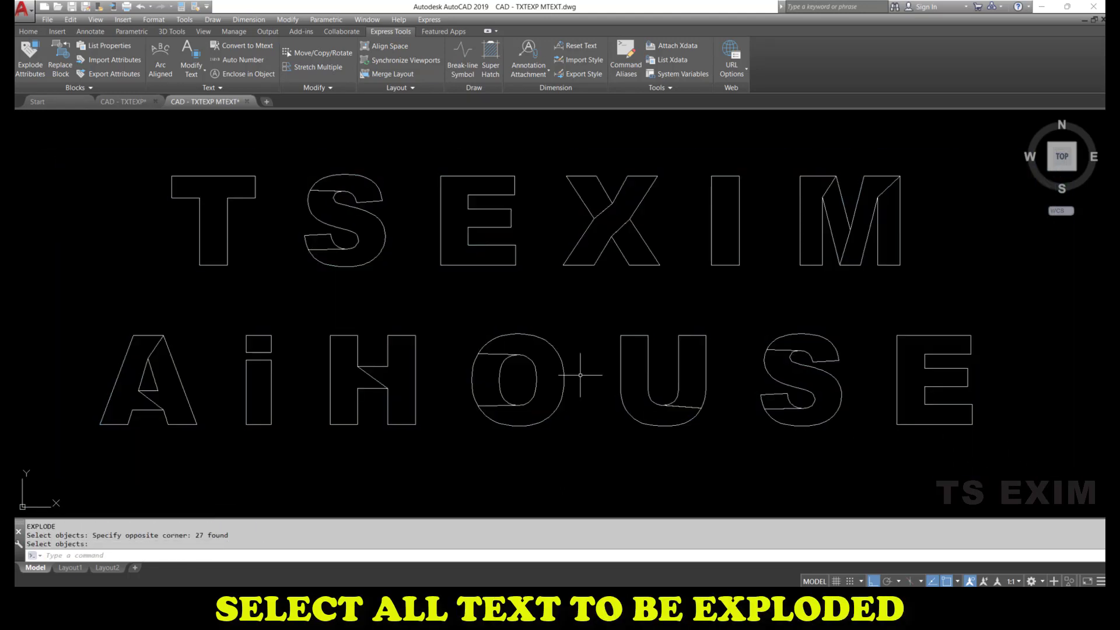
Erase the small connecting lines inside the S of TSEXIM, near its upper and lower curves
{"action": "left_click", "coordinate": [321, 190]}
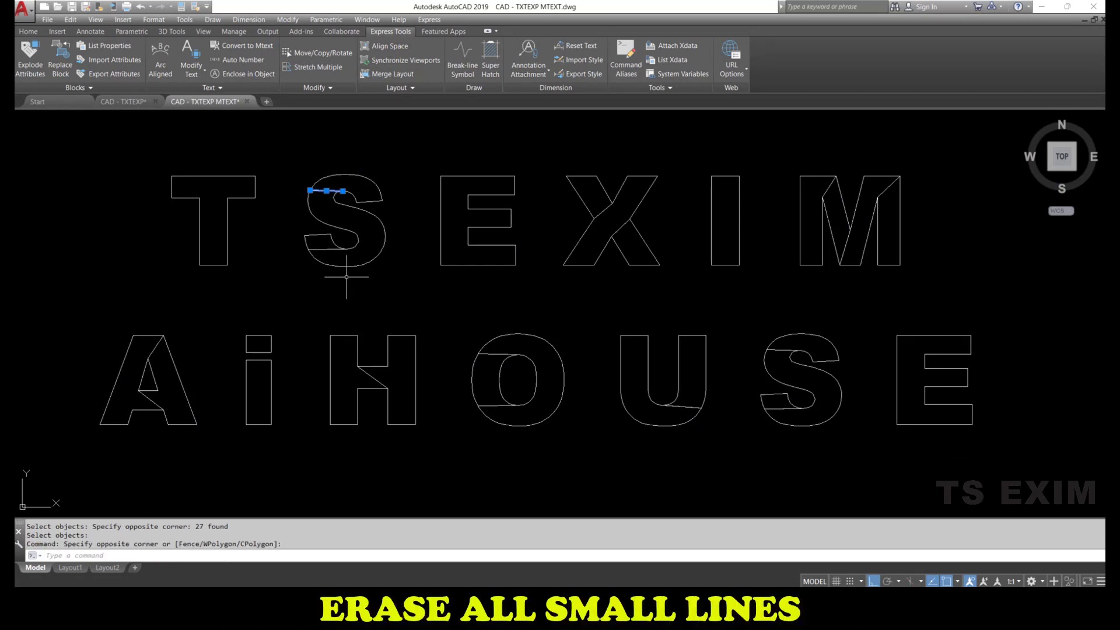
{"action": "key", "text": "Delete"}
{"action": "left_click", "coordinate": [324, 244]}
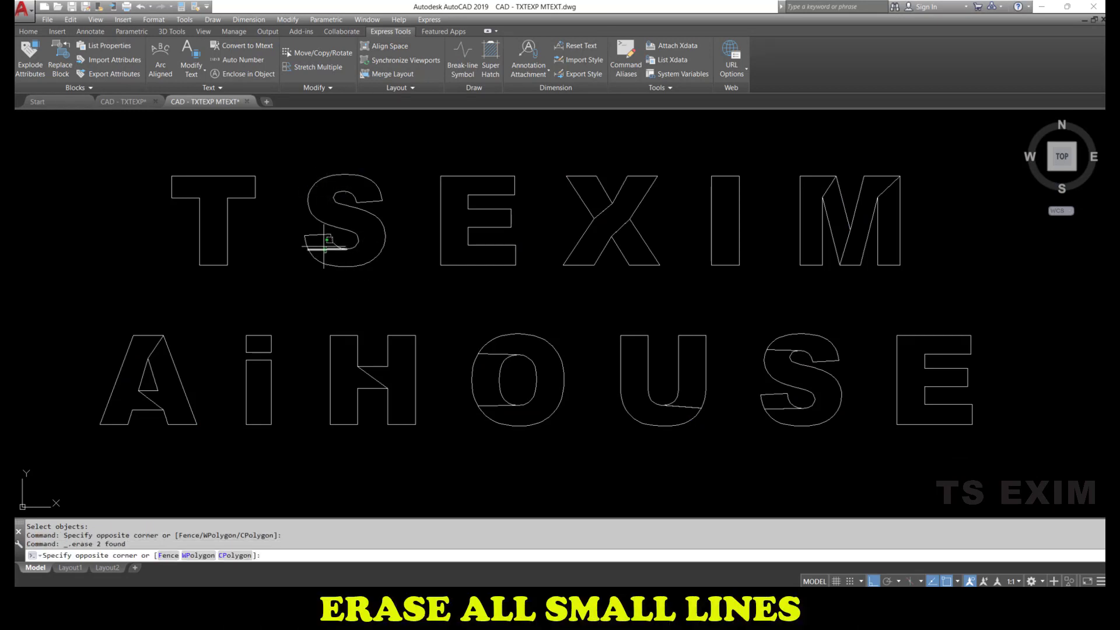
{"action": "key", "text": "Delete"}
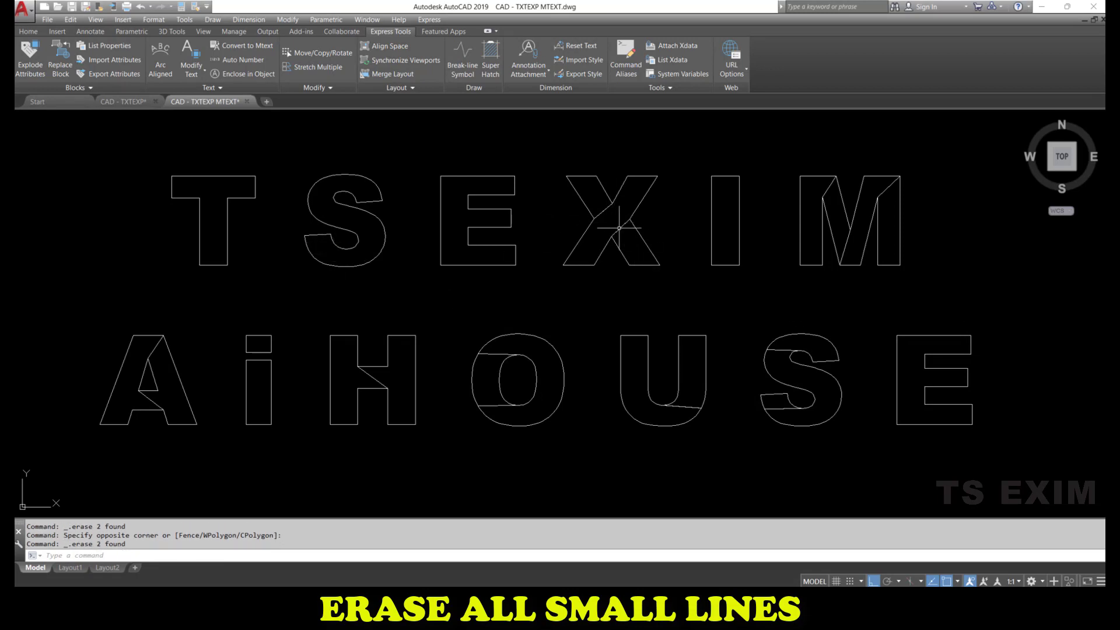
Erase the small stray lines crossing the middle of the X in TSEXIM
{"action": "left_click", "coordinate": [632, 240]}
{"action": "left_click", "coordinate": [617, 225]}
{"action": "key", "text": "Delete"}
{"action": "left_click", "coordinate": [611, 215]}
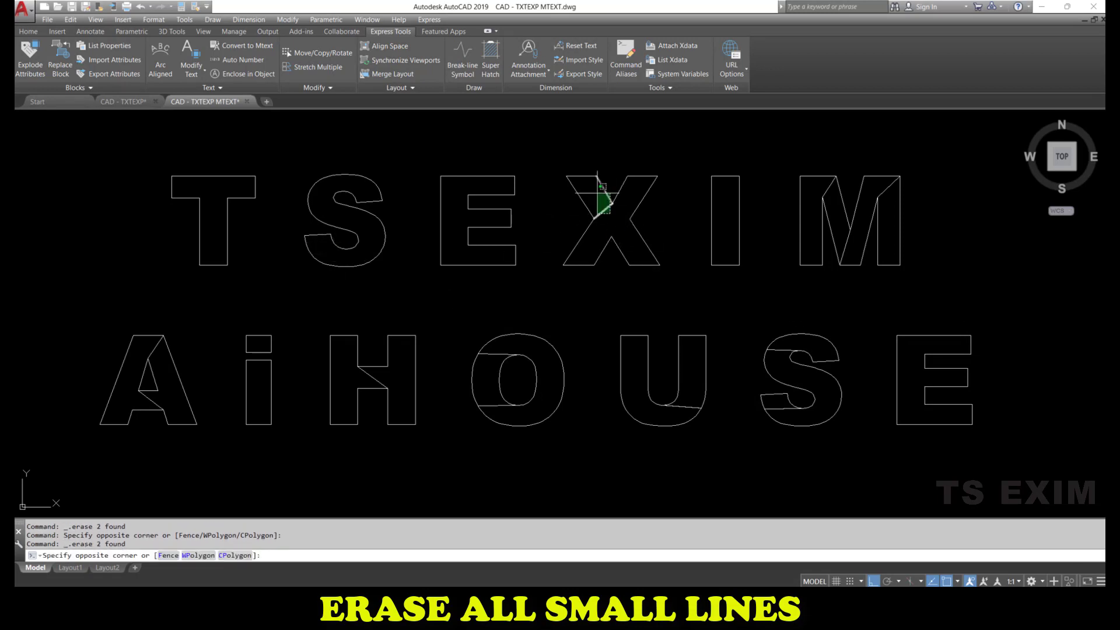
{"action": "left_click", "coordinate": [601, 205]}
{"action": "key", "text": "Delete"}
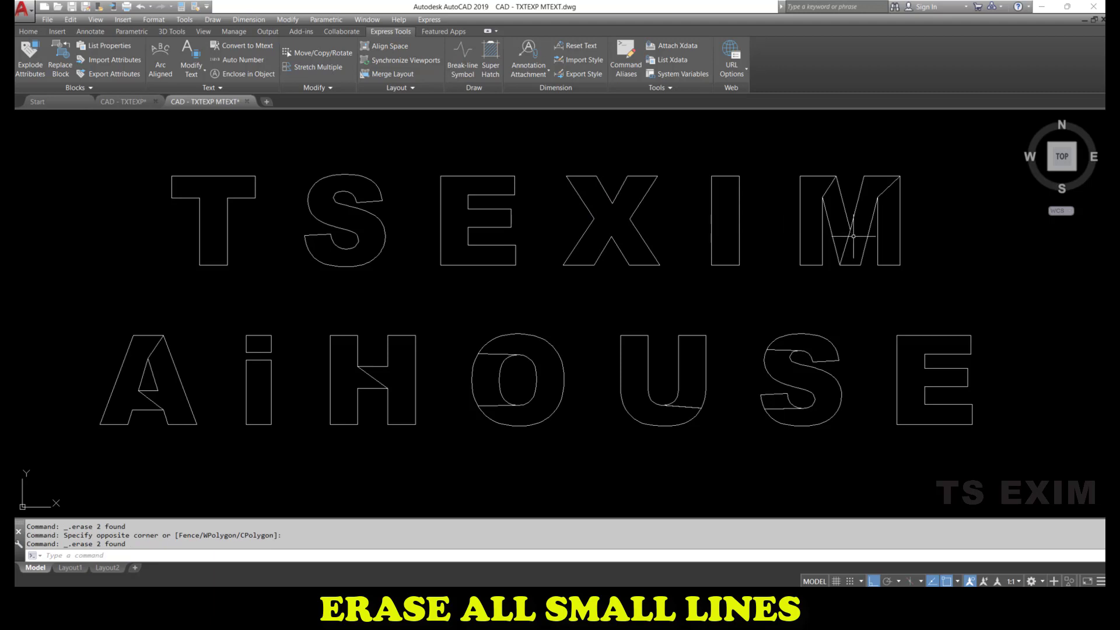
Erase the stray connecting lines in the central V and both upper corners of the M in TSEXIM
{"action": "left_click", "coordinate": [855, 234]}
{"action": "left_click", "coordinate": [837, 245]}
{"action": "key", "text": "Delete"}
{"action": "left_click", "coordinate": [894, 178]}
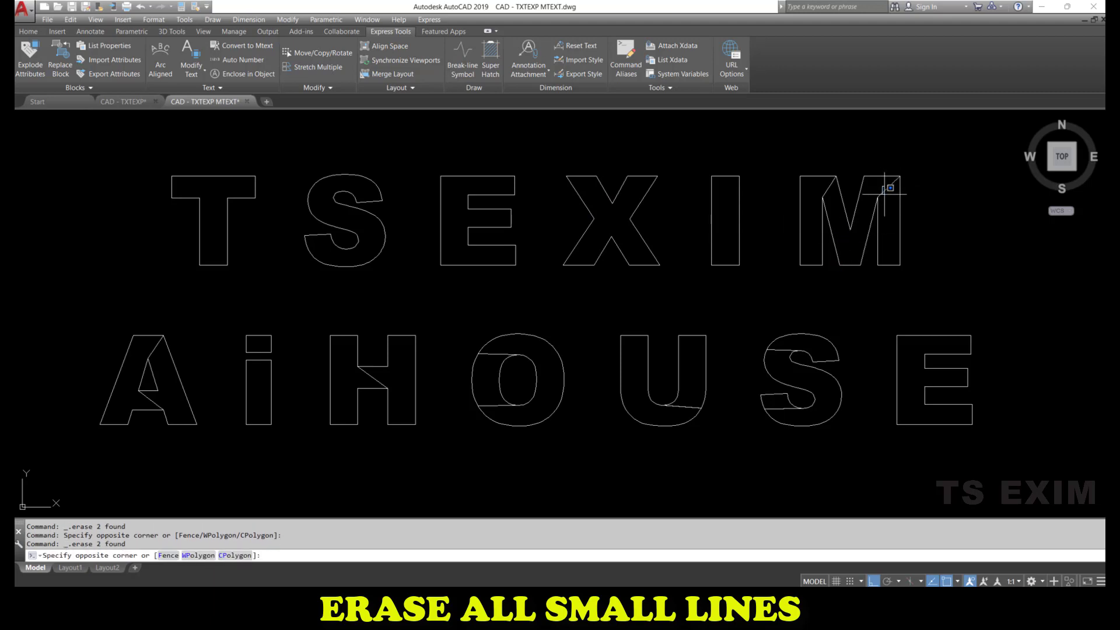
{"action": "left_click", "coordinate": [884, 186]}
{"action": "key", "text": "Delete"}
{"action": "left_click", "coordinate": [829, 189]}
{"action": "key", "text": "Delete"}
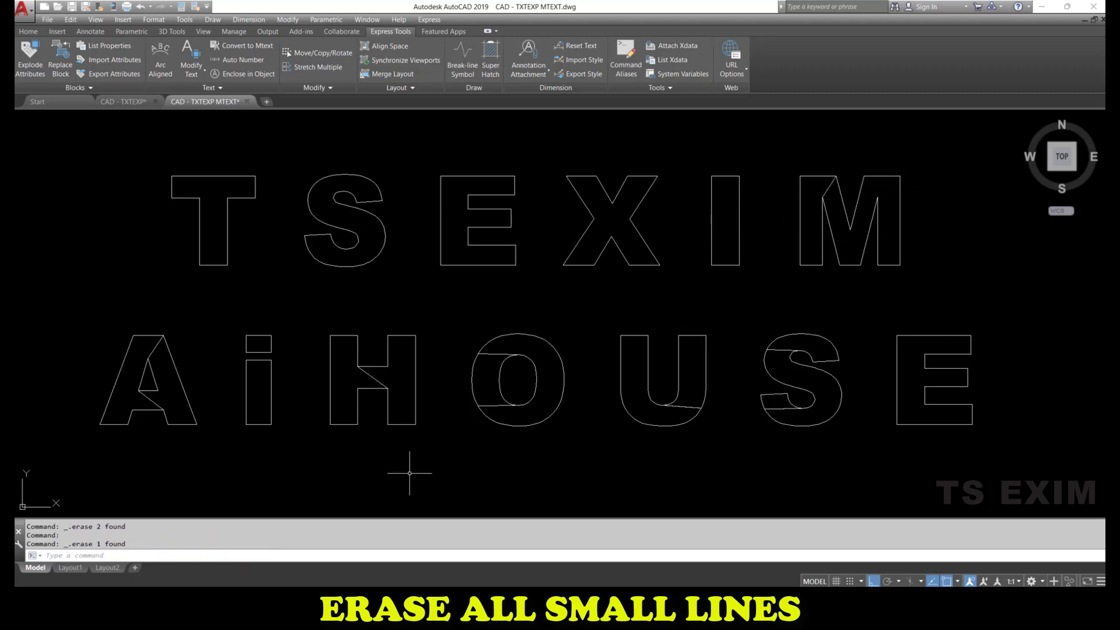
{"action": "left_click", "coordinate": [828, 189]}
{"action": "key", "text": "Delete"}
Erase the stray connecting lines inside the A and across the crossbar of the H in AiHOUSE
{"action": "left_click", "coordinate": [165, 324]}
{"action": "left_click", "coordinate": [149, 366]}
{"action": "key", "text": "Delete"}
{"action": "left_click", "coordinate": [166, 380]}
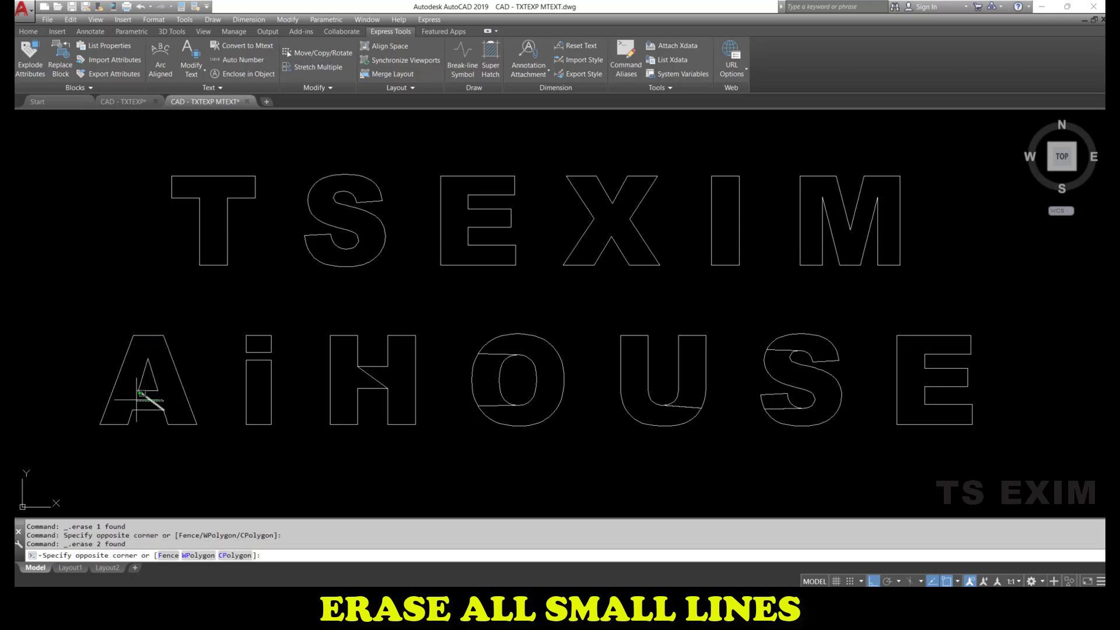
{"action": "left_click", "coordinate": [117, 423]}
{"action": "key", "text": "Delete"}
{"action": "left_click", "coordinate": [391, 377]}
{"action": "left_click", "coordinate": [336, 398]}
{"action": "key", "text": "Delete"}
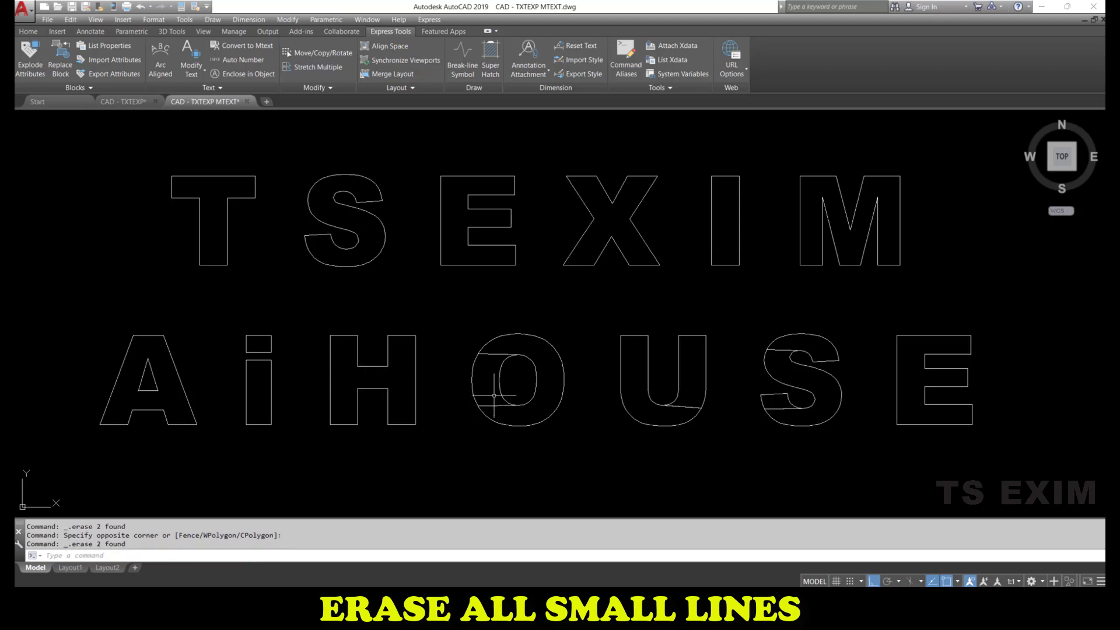
Erase the small connecting lines across the ring of the O and inside the curve of the U in AiHOUSE
{"action": "left_click", "coordinate": [490, 354]}
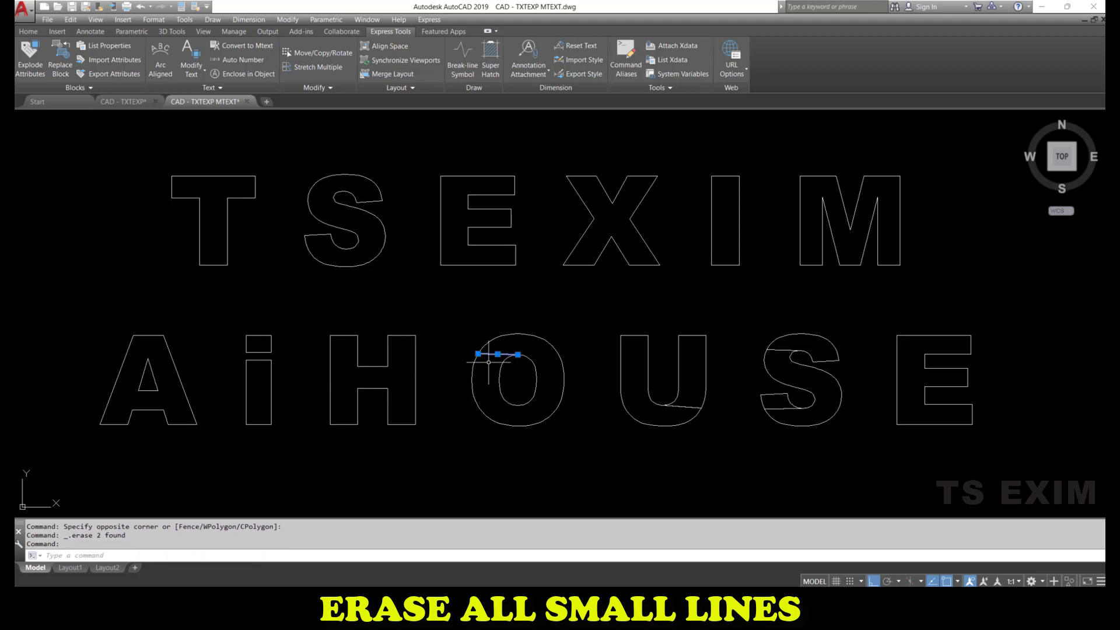
{"action": "key", "text": "Delete"}
{"action": "left_click", "coordinate": [706, 391]}
{"action": "left_click", "coordinate": [662, 419]}
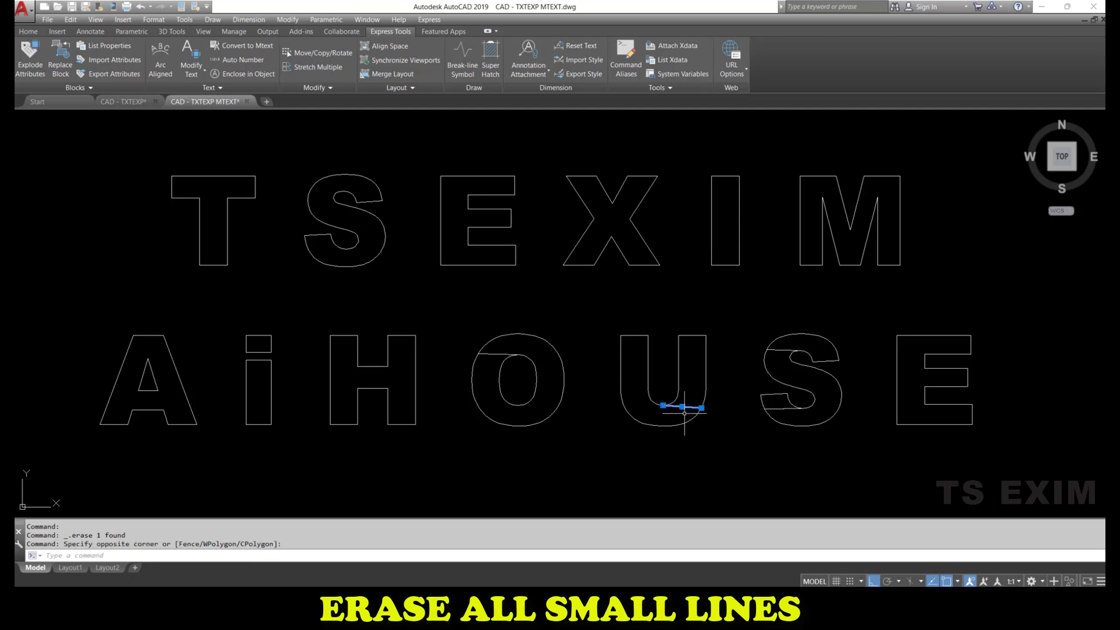
{"action": "key", "text": "Delete"}
{"action": "left_click", "coordinate": [504, 357]}
{"action": "key", "text": "Delete"}
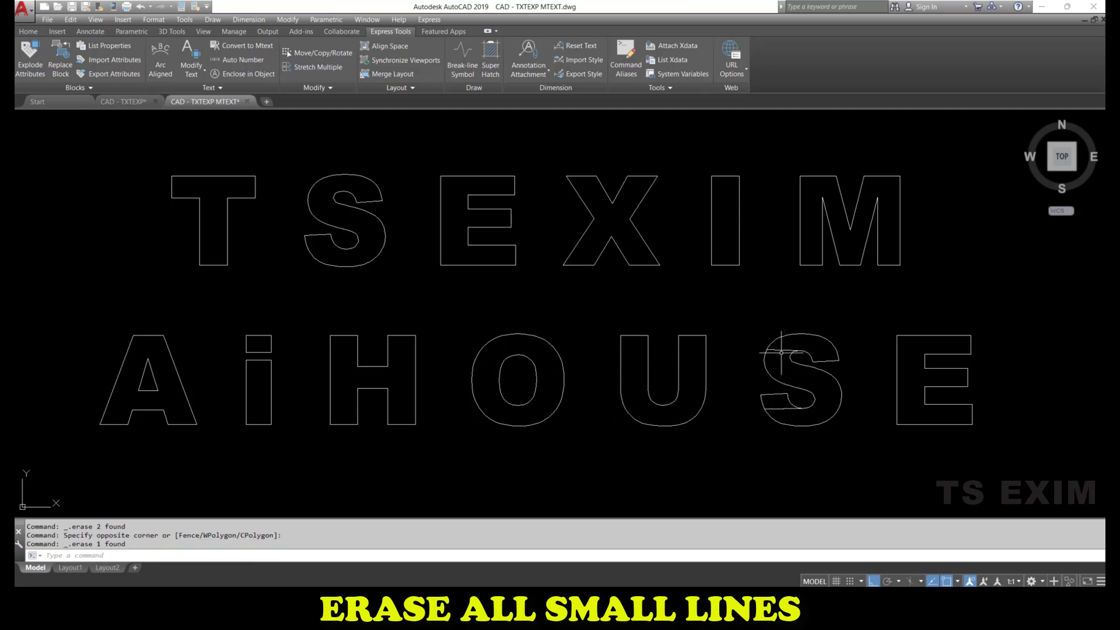
Erase the stray connecting lines in the upper and lower curves of the S in AiHOUSE
{"action": "left_click", "coordinate": [762, 342]}
{"action": "left_click", "coordinate": [802, 357]}
{"action": "key", "text": "Delete"}
{"action": "left_click", "coordinate": [786, 398]}
{"action": "key", "text": "Delete"}
{"action": "left_click", "coordinate": [785, 402]}
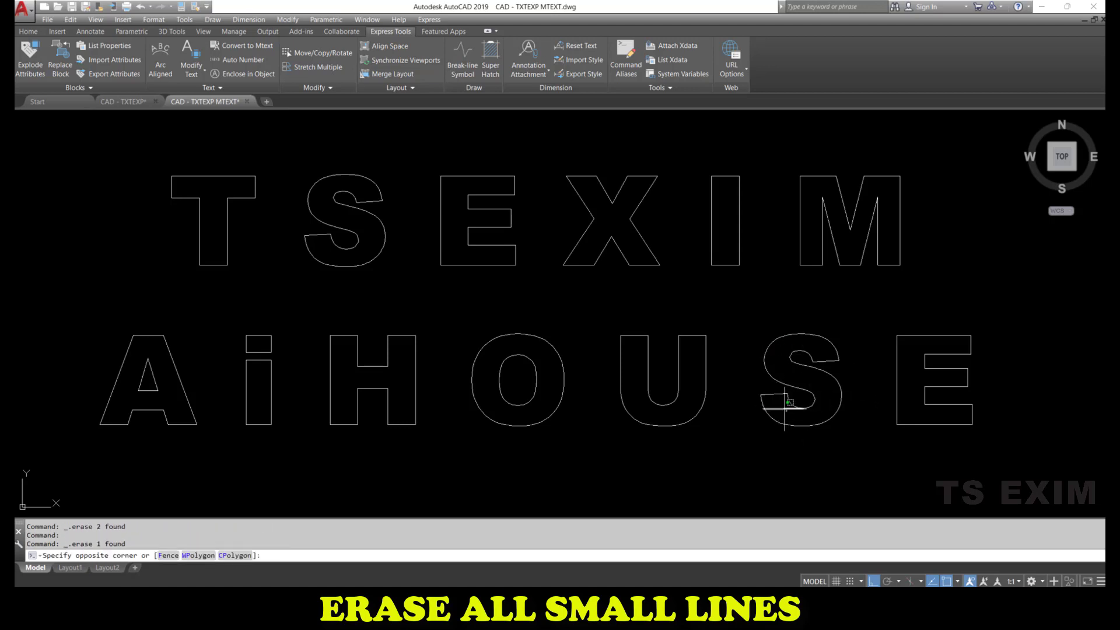
{"action": "left_click", "coordinate": [770, 415]}
{"action": "key", "text": "Delete"}
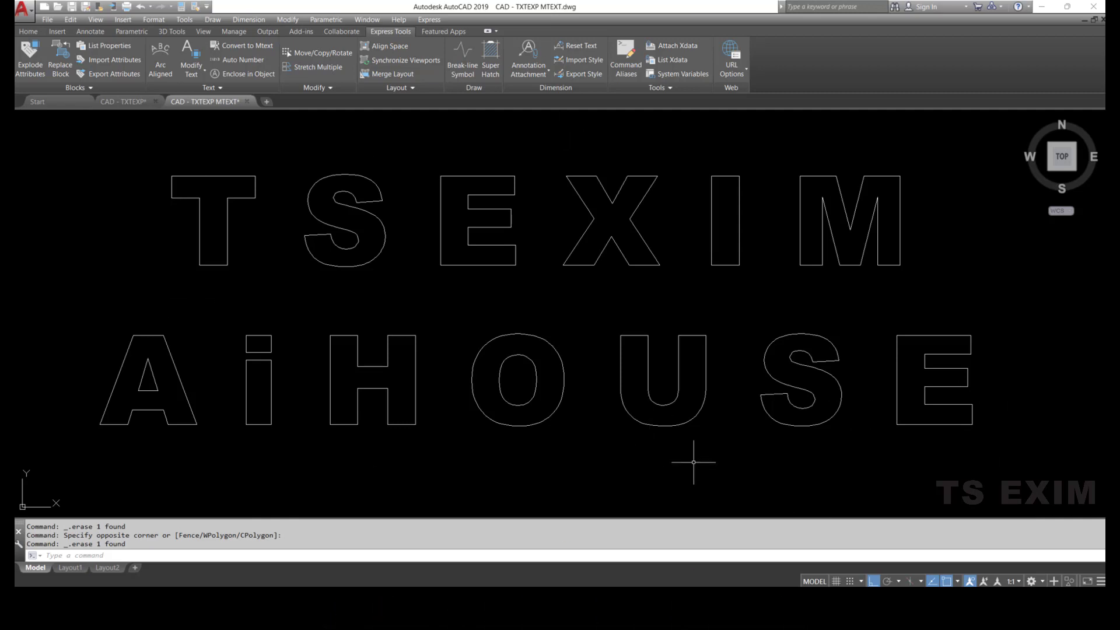
Measure the height of the T with DIST, from its stem's lower-left corner perpendicular (PER) to the top edge
{"action": "type", "text": "DI"}
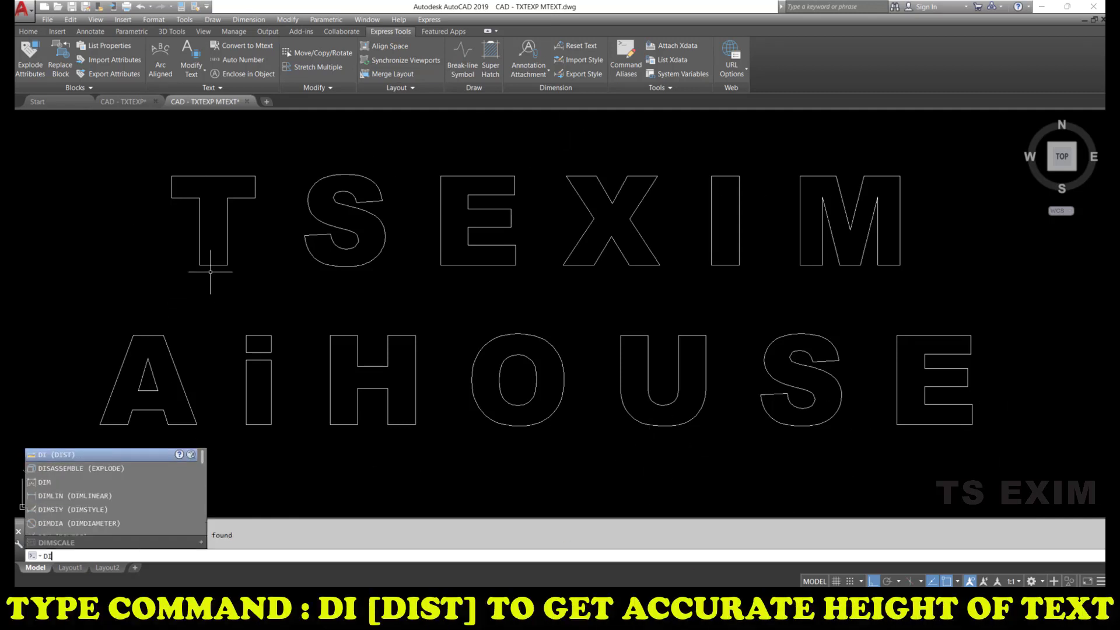
{"action": "left_click", "coordinate": [64, 455]}
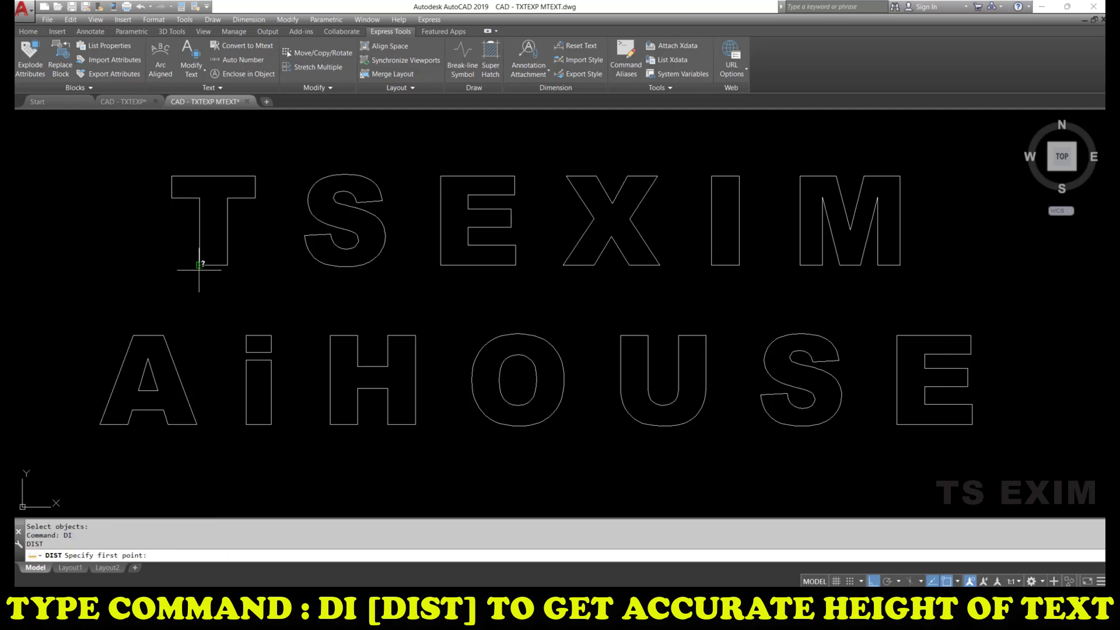
{"action": "left_click", "coordinate": [199, 269]}
{"action": "type", "text": "PER"}
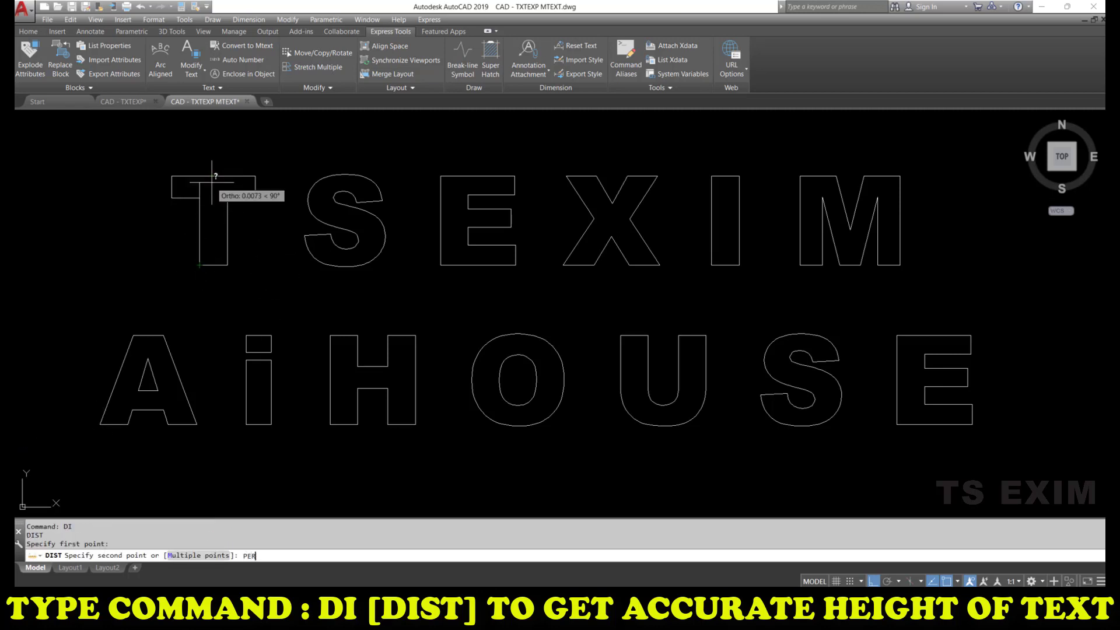
{"action": "key", "text": "Return"}
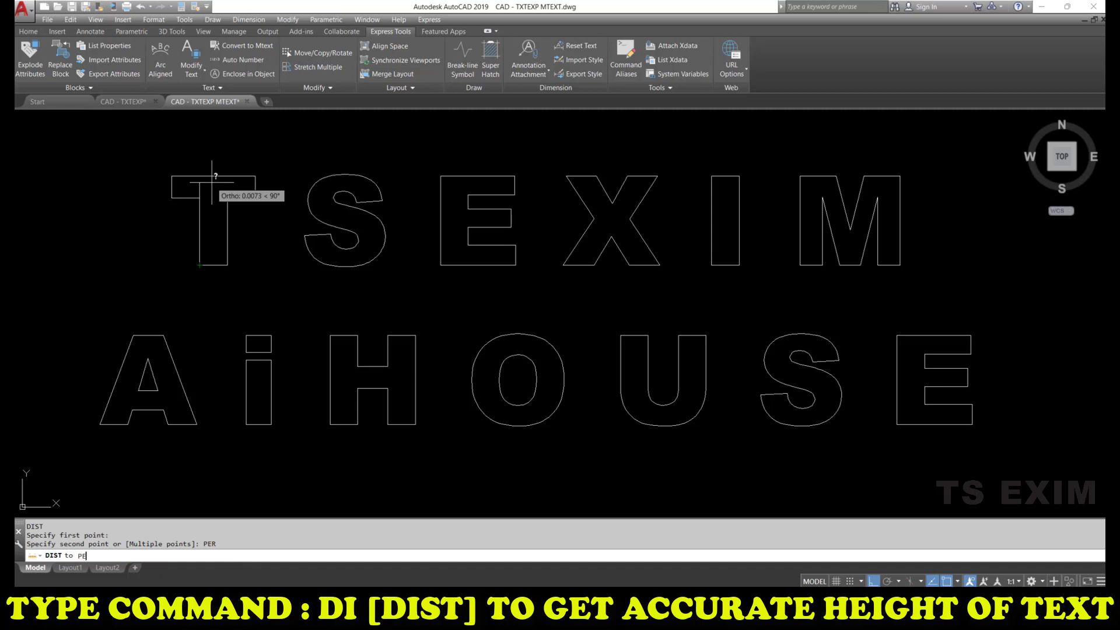
{"action": "key", "text": "Return"}
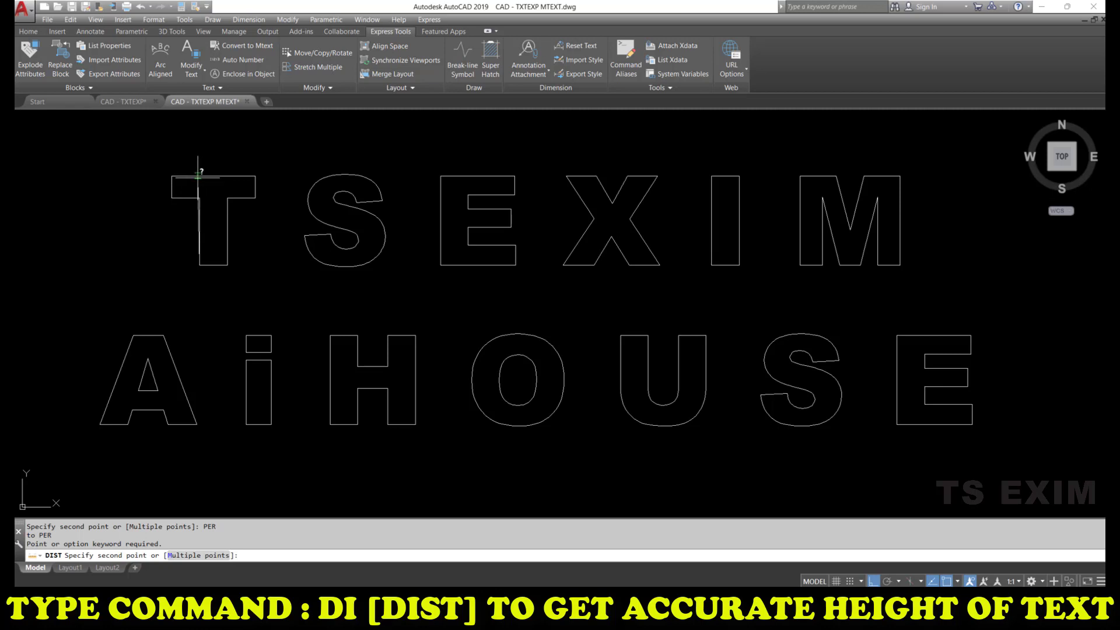
{"action": "type", "text": "PER"}
{"action": "key", "text": "Return"}
{"action": "left_click", "coordinate": [200, 174]}
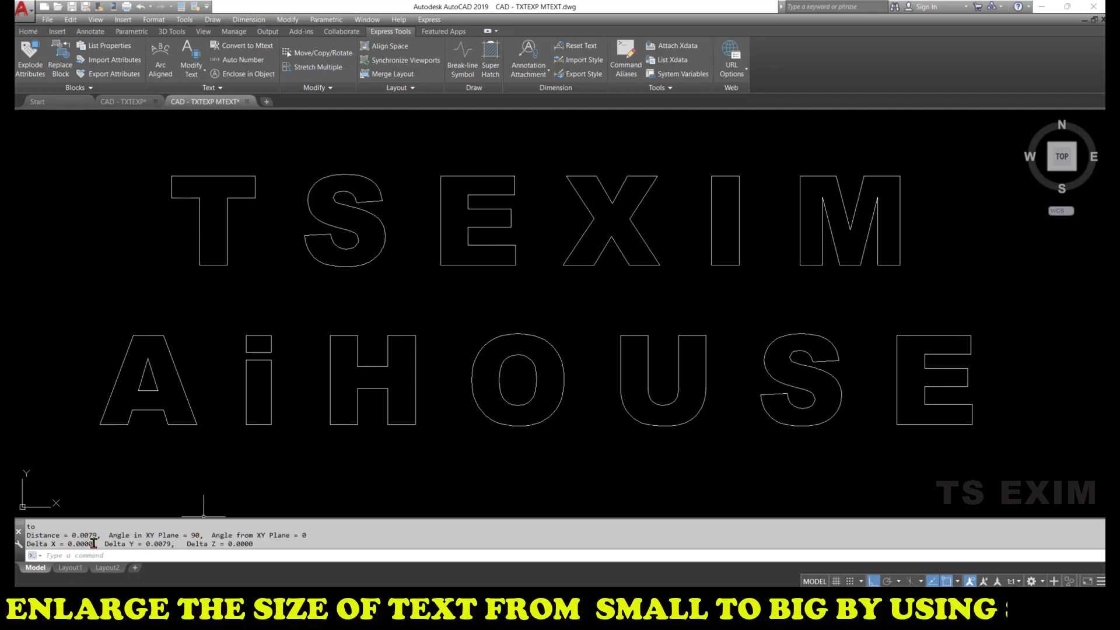
{"action": "key", "text": "ctrl"}
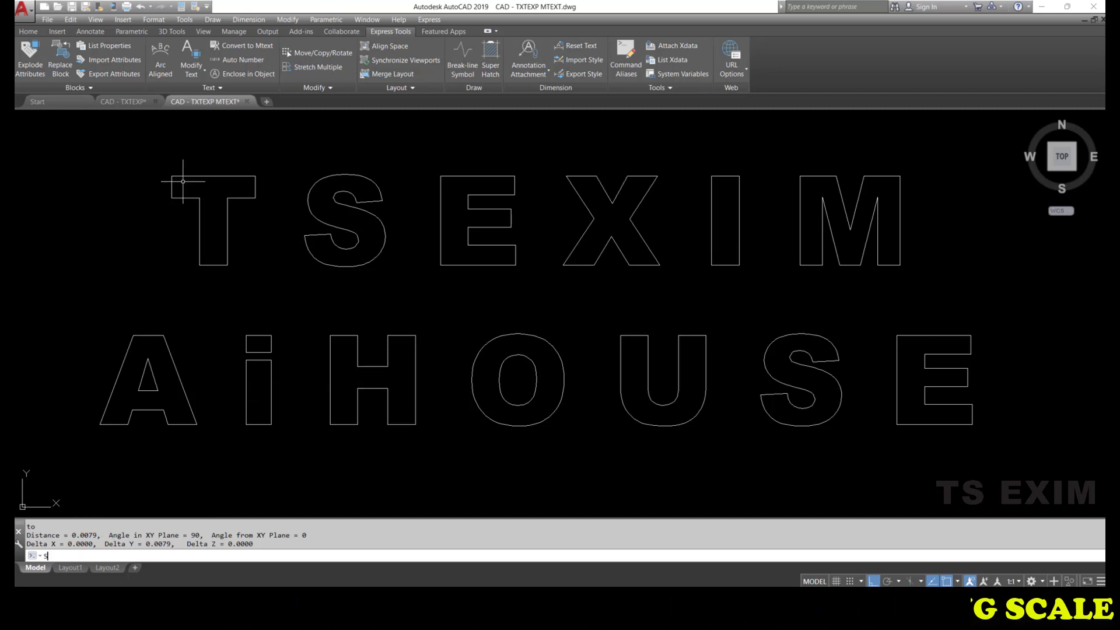
Scale all letter outlines of both rows by a factor of 600/1 about the lower-left corner of the T's stem
{"action": "type", "text": "SC"}
{"action": "key", "text": "Return"}
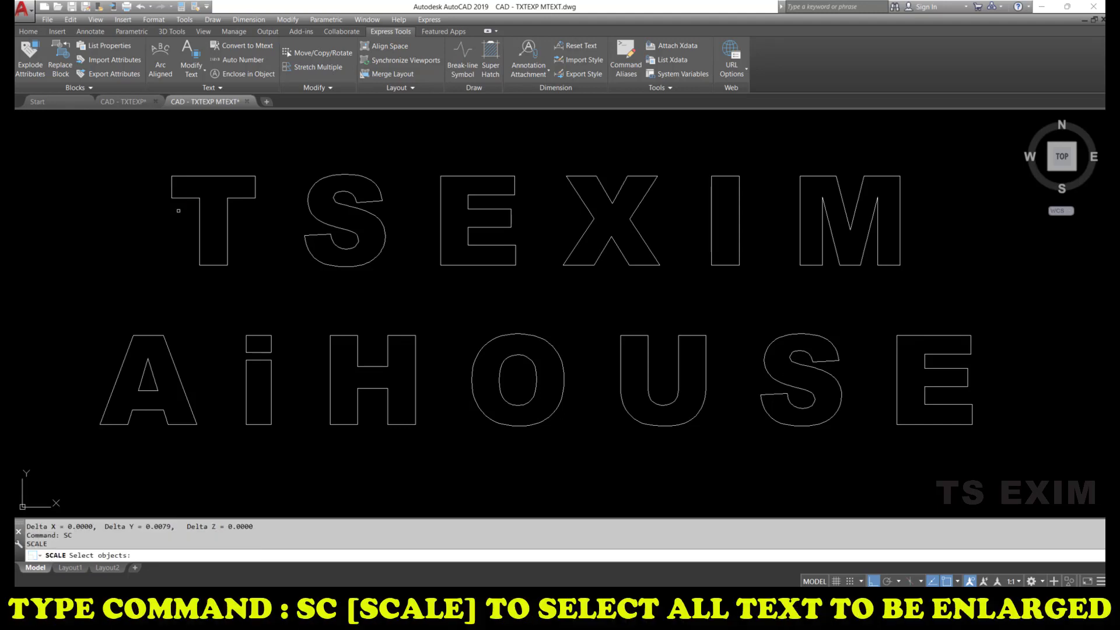
{"action": "left_click", "coordinate": [62, 158]}
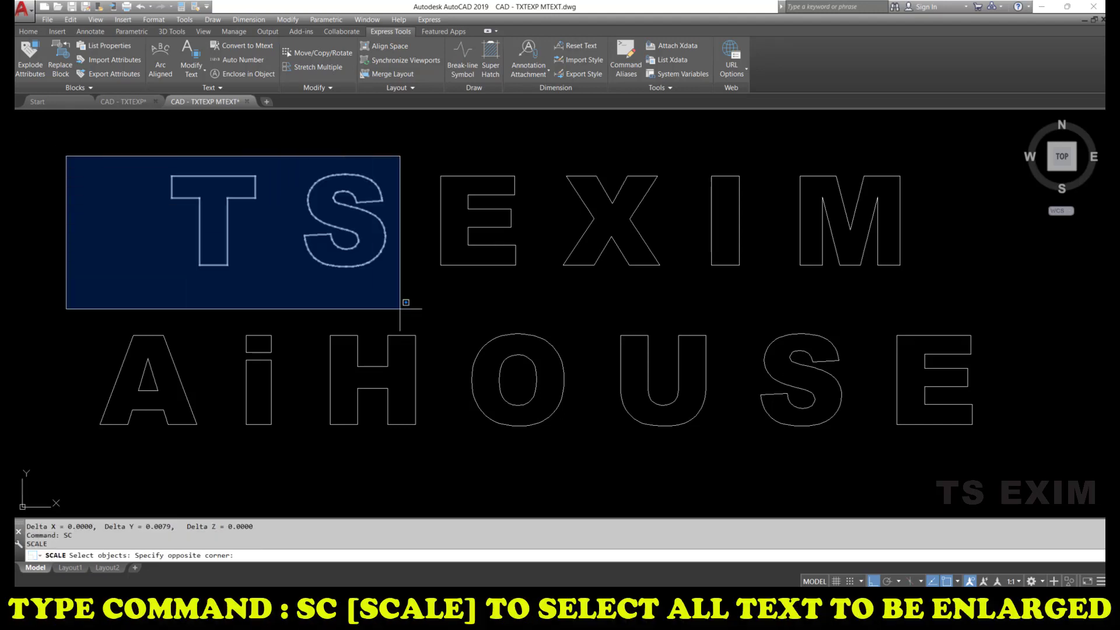
{"action": "left_click", "coordinate": [1004, 458]}
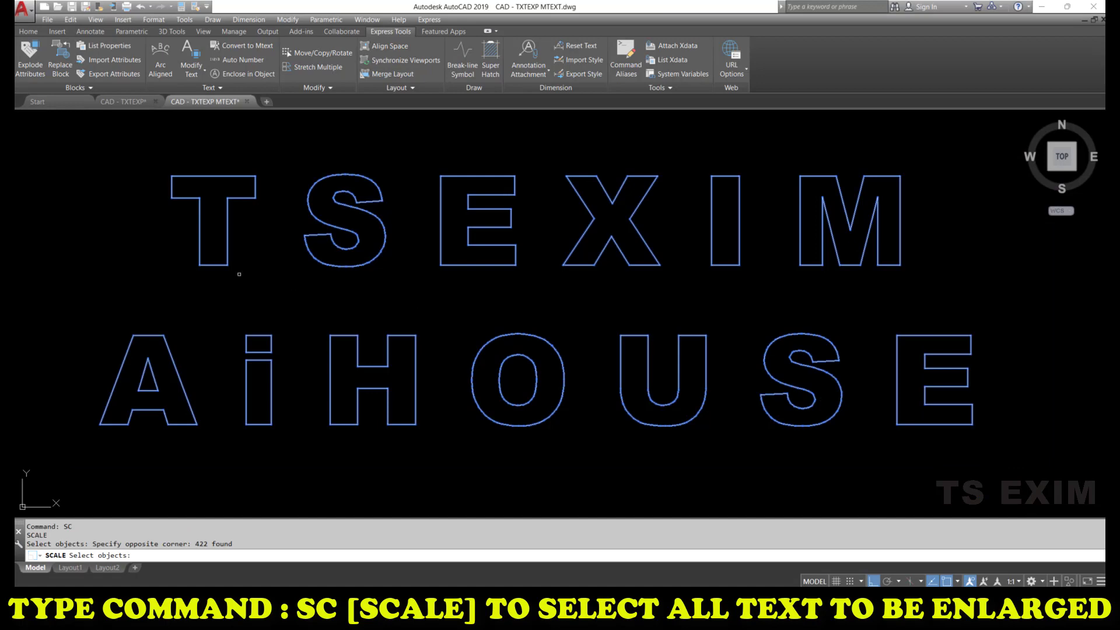
{"action": "key", "text": "Return"}
{"action": "left_click", "coordinate": [199, 266]}
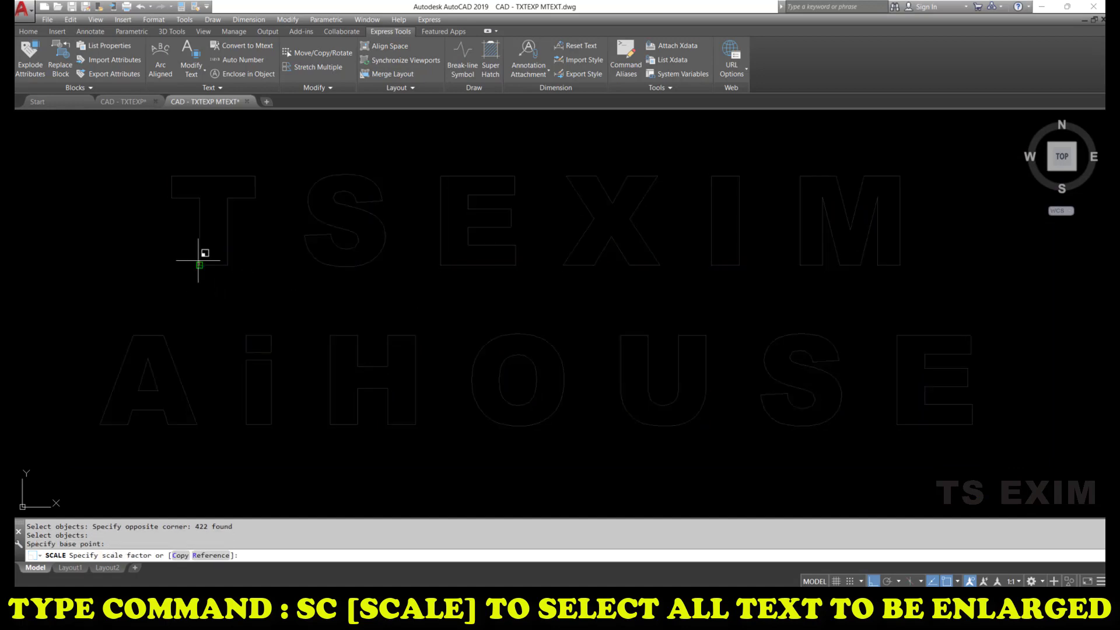
{"action": "type", "text": "600/1"}
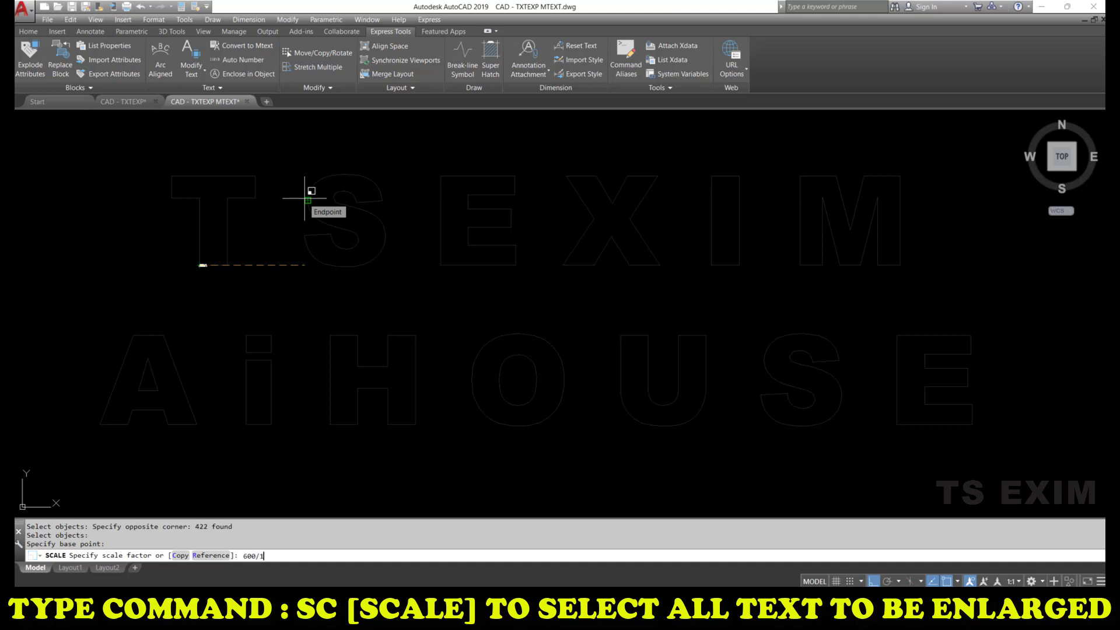
{"action": "key", "text": "Return"}
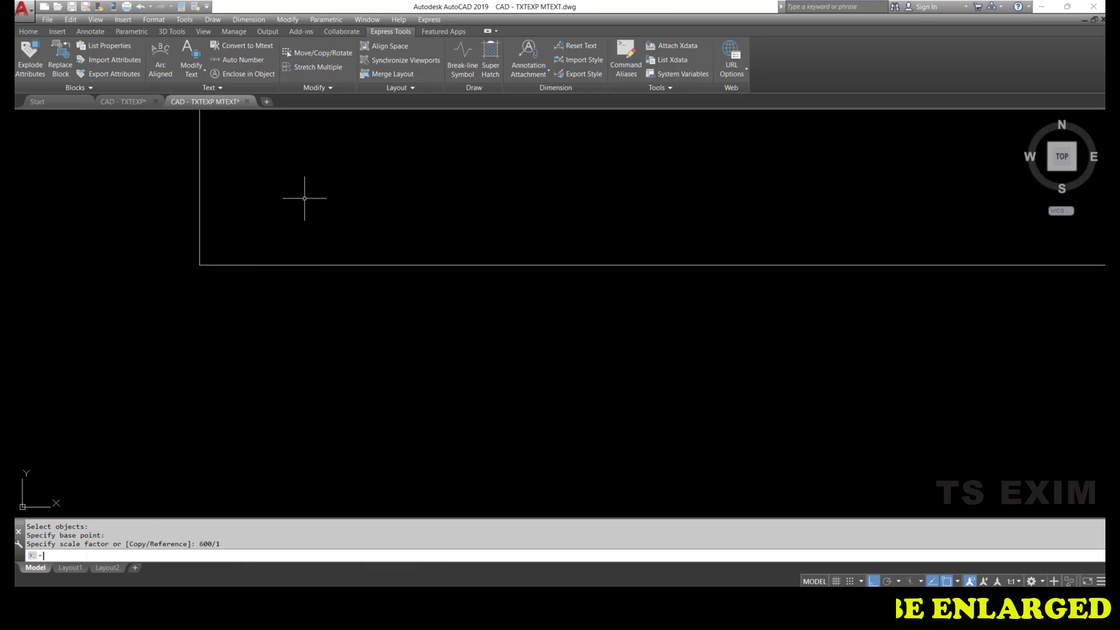
List the properties of the H's left vertical line in AiHOUSE and read its length in the text window
{"action": "type", "text": "z"}
{"action": "key", "text": "Return"}
{"action": "type", "text": "e"}
{"action": "key", "text": "Return"}
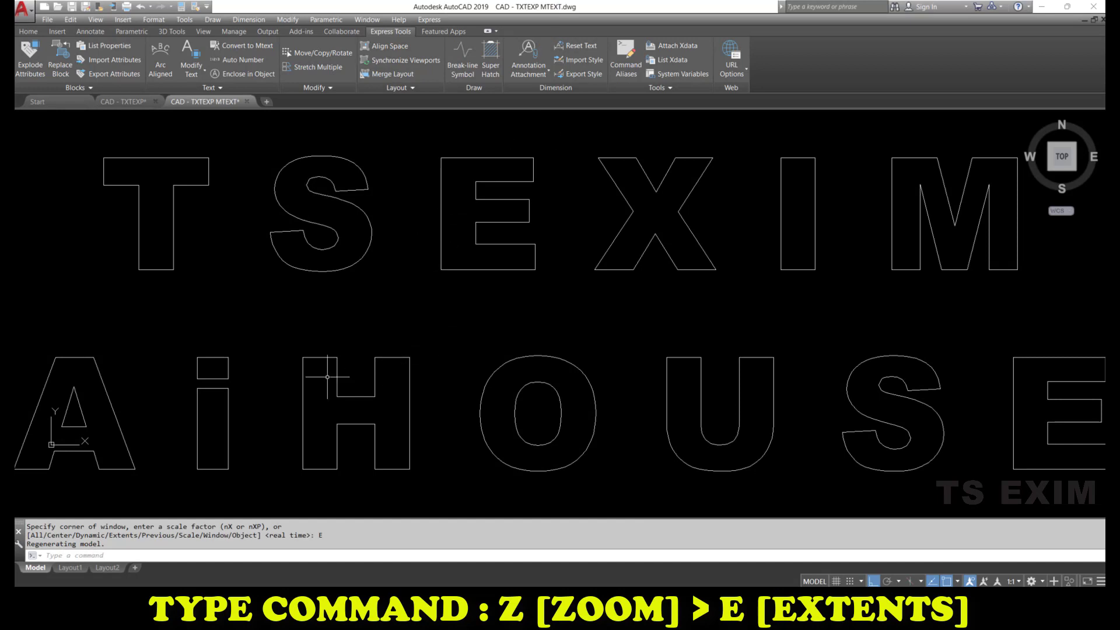
{"action": "type", "text": "LI"}
{"action": "key", "text": "Return"}
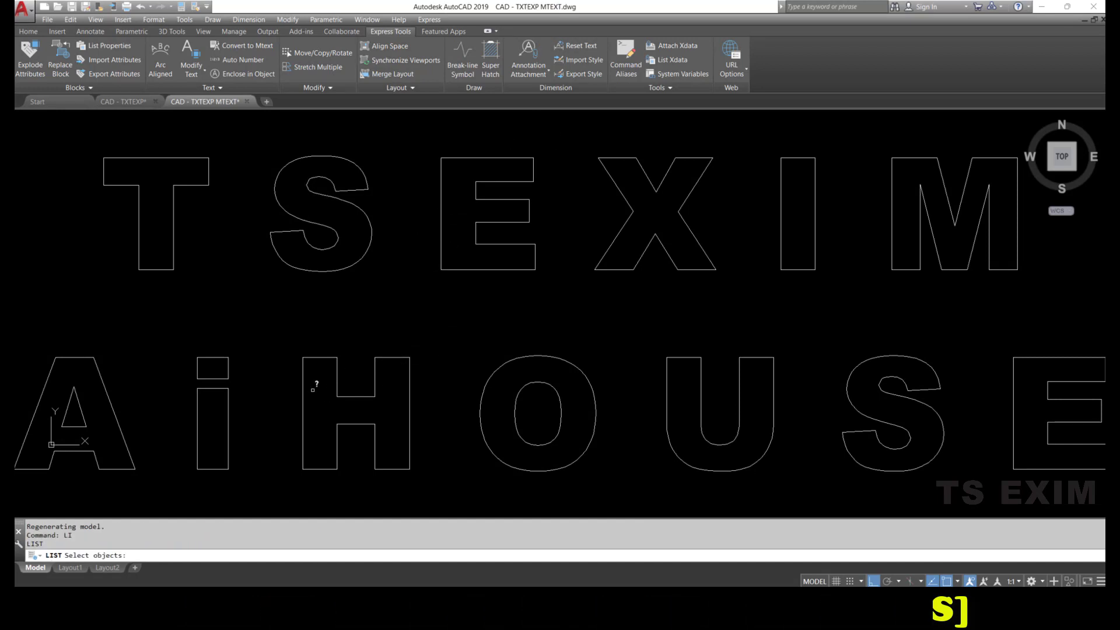
{"action": "left_click", "coordinate": [313, 385]}
{"action": "left_click", "coordinate": [288, 403]}
{"action": "key", "text": "Return"}
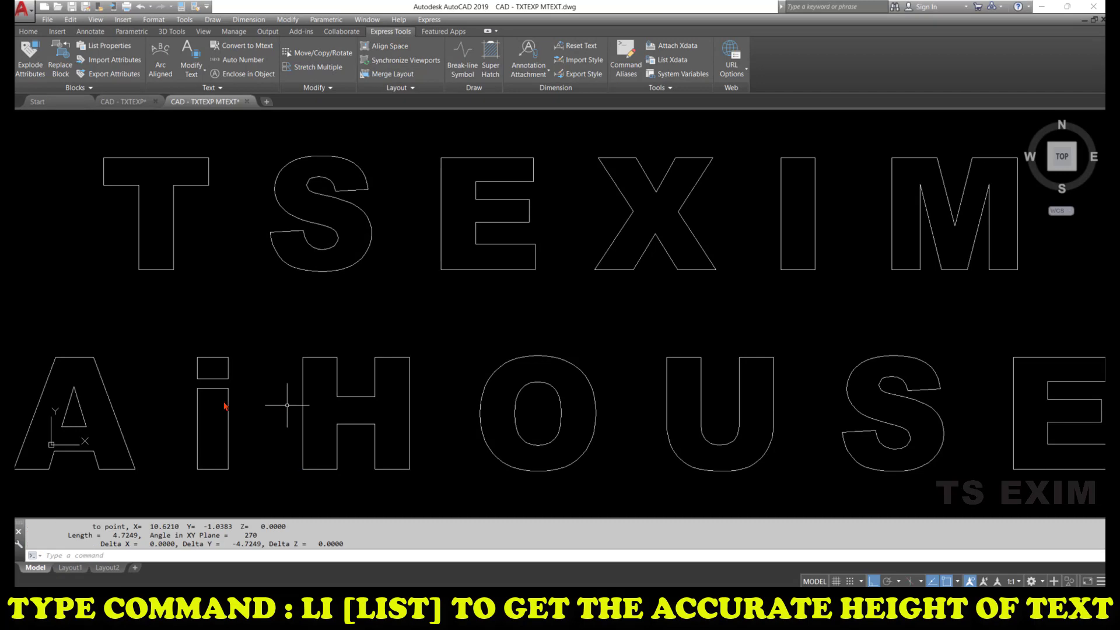
{"action": "key", "text": "F2"}
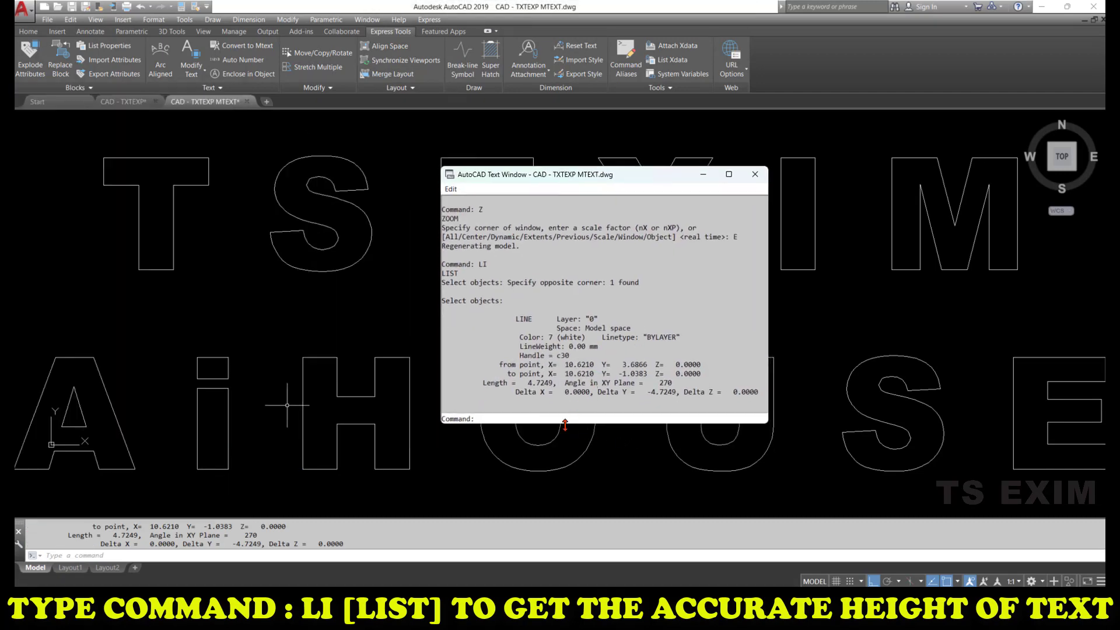
{"action": "left_click_drag", "start_coordinate": [528, 385], "coordinate": [545, 382]}
{"action": "left_click", "coordinate": [761, 174]}
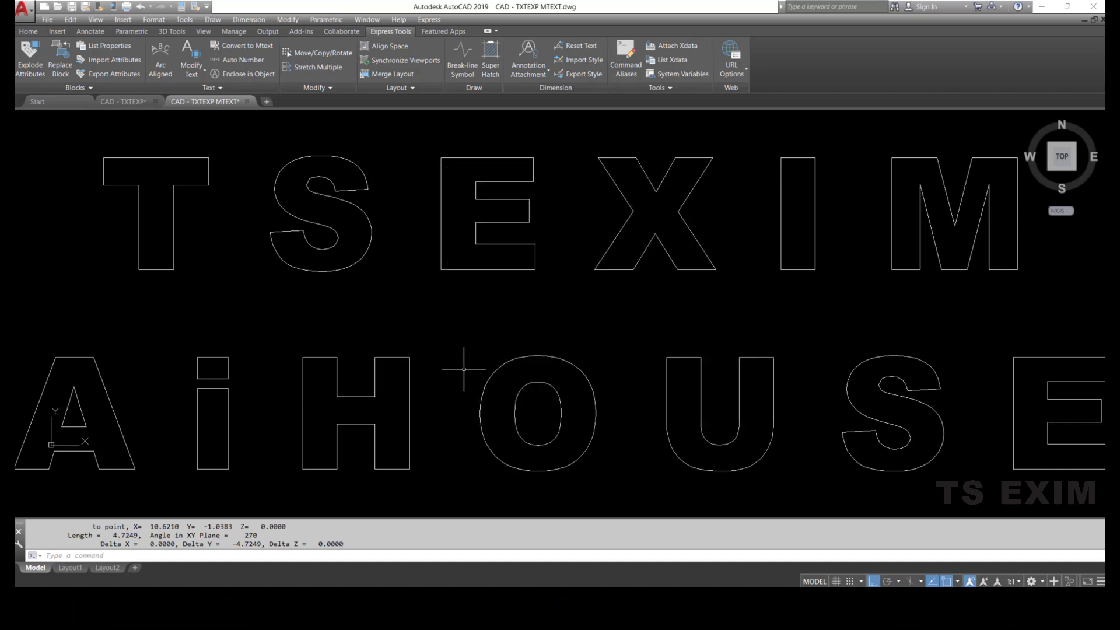
Scale all letter outlines of both rows again by a factor of 600/5 about the lower-left corner of the T's stem
{"action": "type", "text": "SC"}
{"action": "key", "text": "Return"}
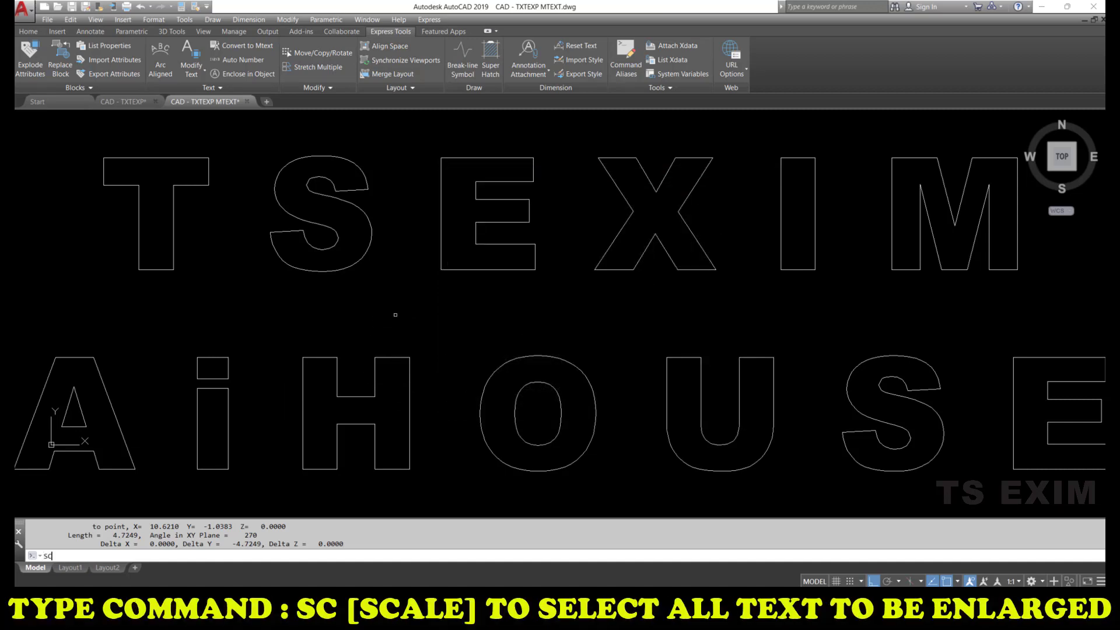
{"action": "scroll", "coordinate": [369, 315], "scroll_direction": "down", "scroll_amount": 2}
{"action": "left_click", "coordinate": [128, 188]}
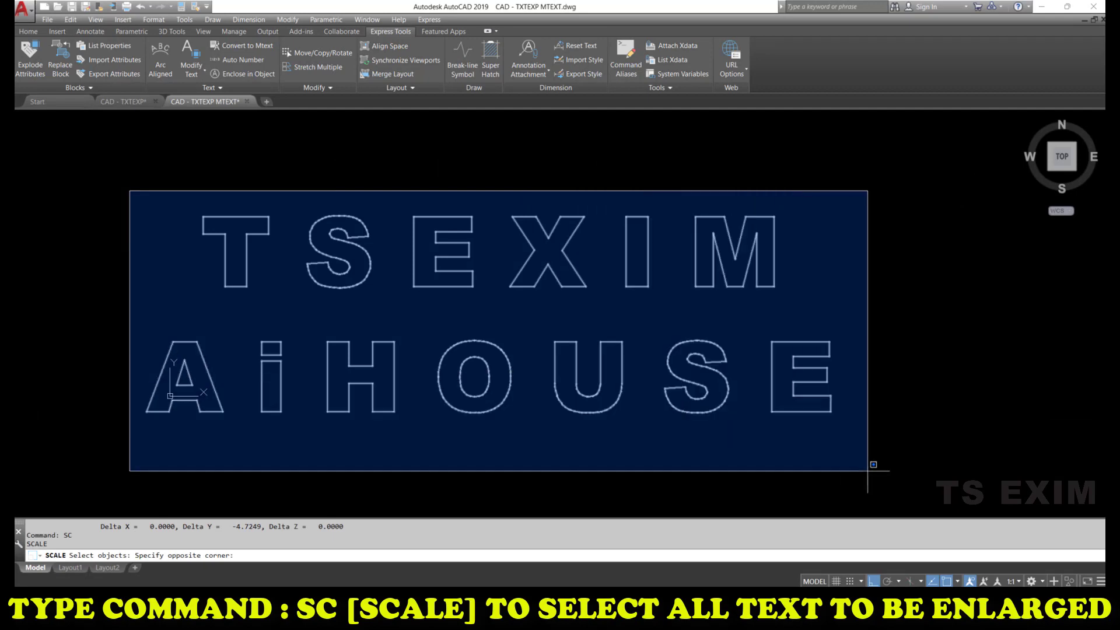
{"action": "left_click", "coordinate": [891, 494]}
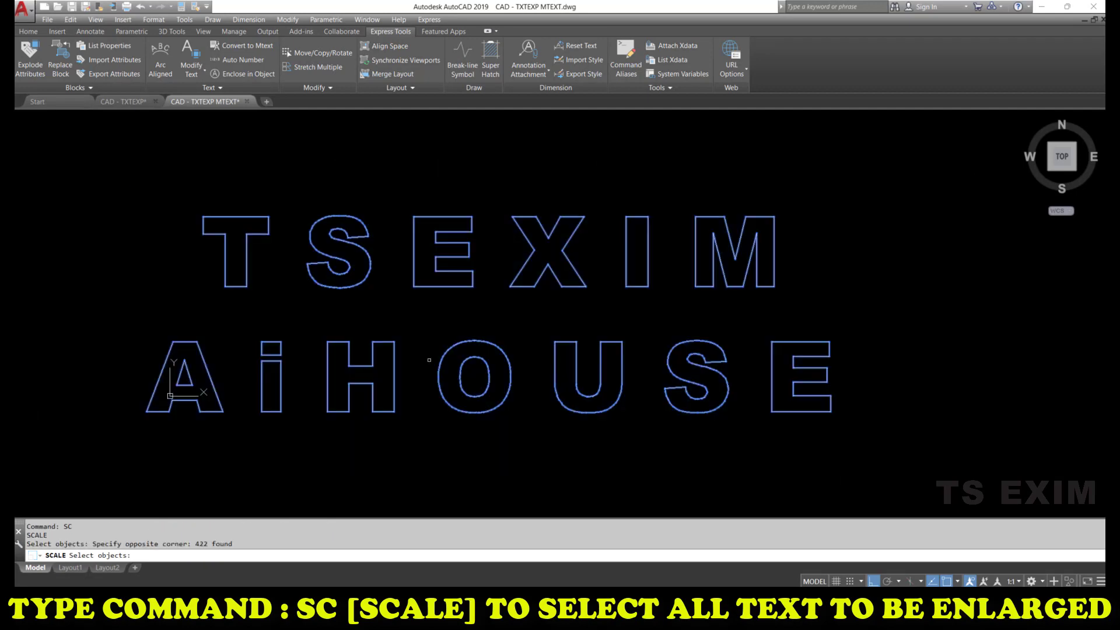
{"action": "left_click", "coordinate": [226, 286]}
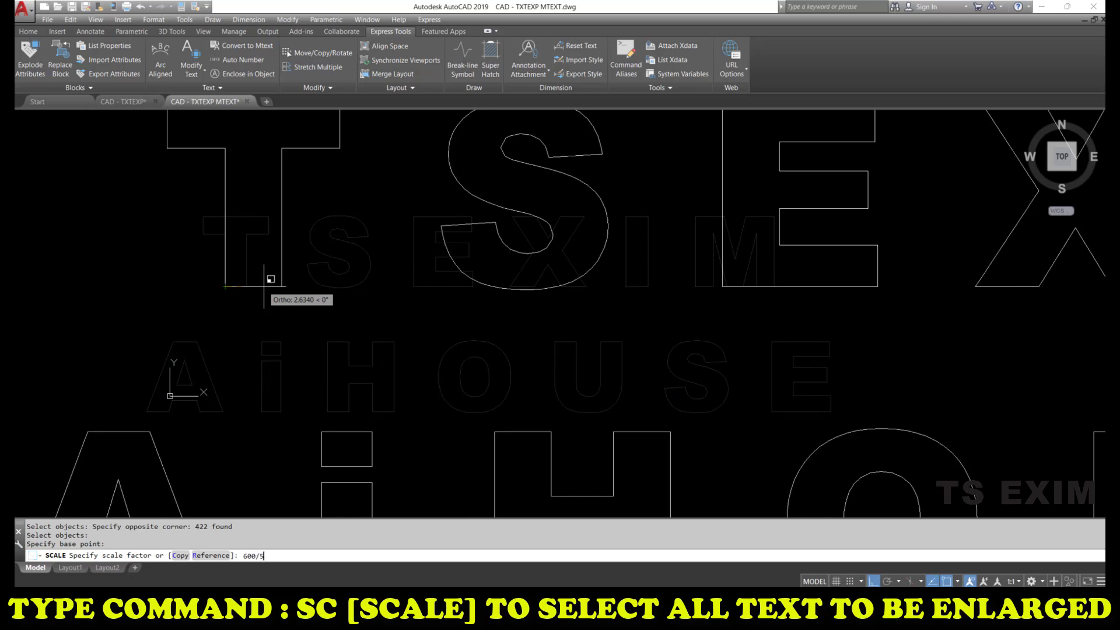
{"action": "key", "text": "Return"}
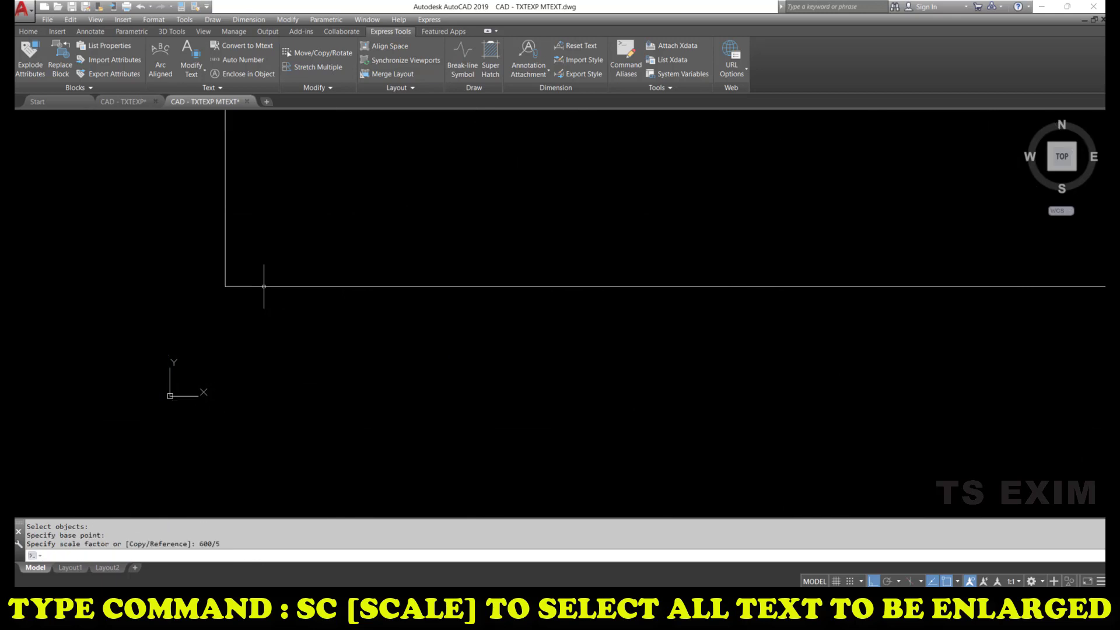
List the properties of the H's left vertical line in AiHOUSE after zooming to extents, and read its length
{"action": "type", "text": "z"}
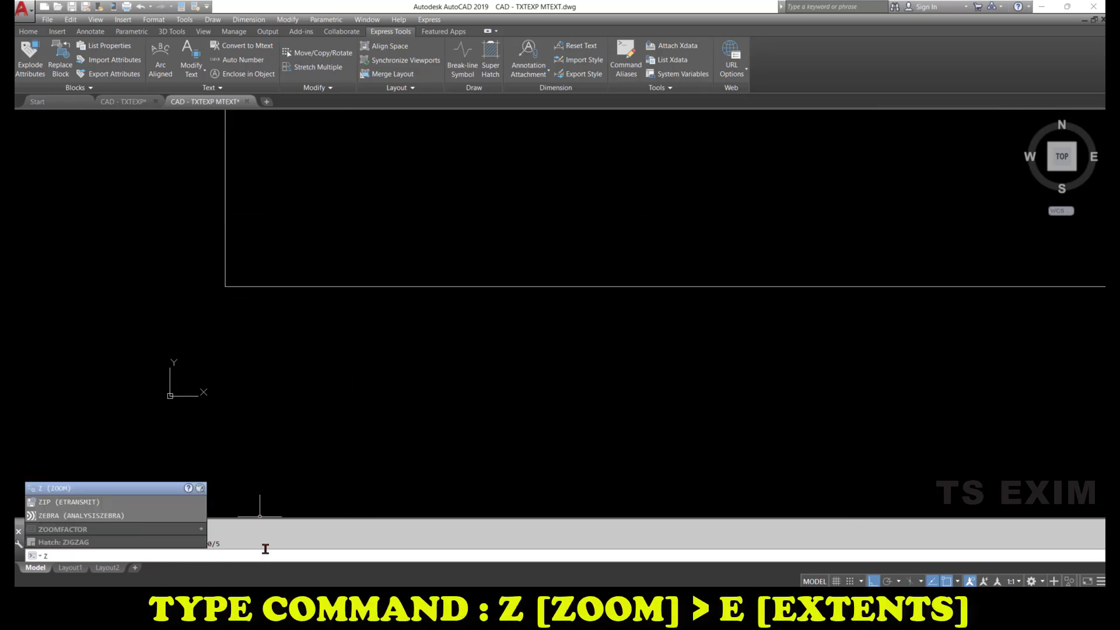
{"action": "left_click", "coordinate": [63, 489]}
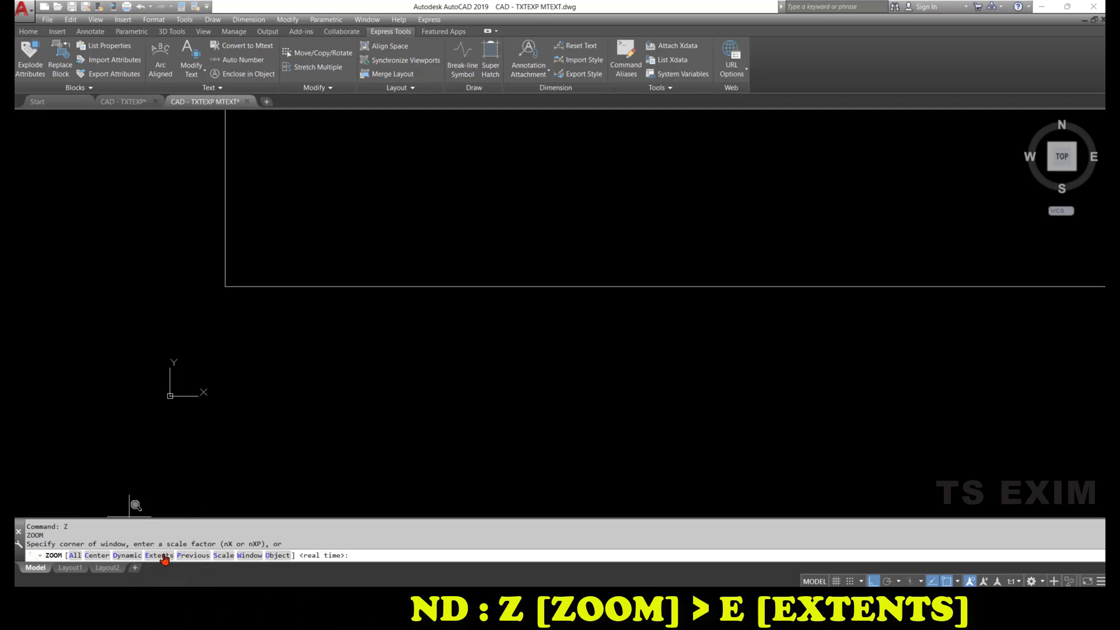
{"action": "left_click", "coordinate": [164, 558]}
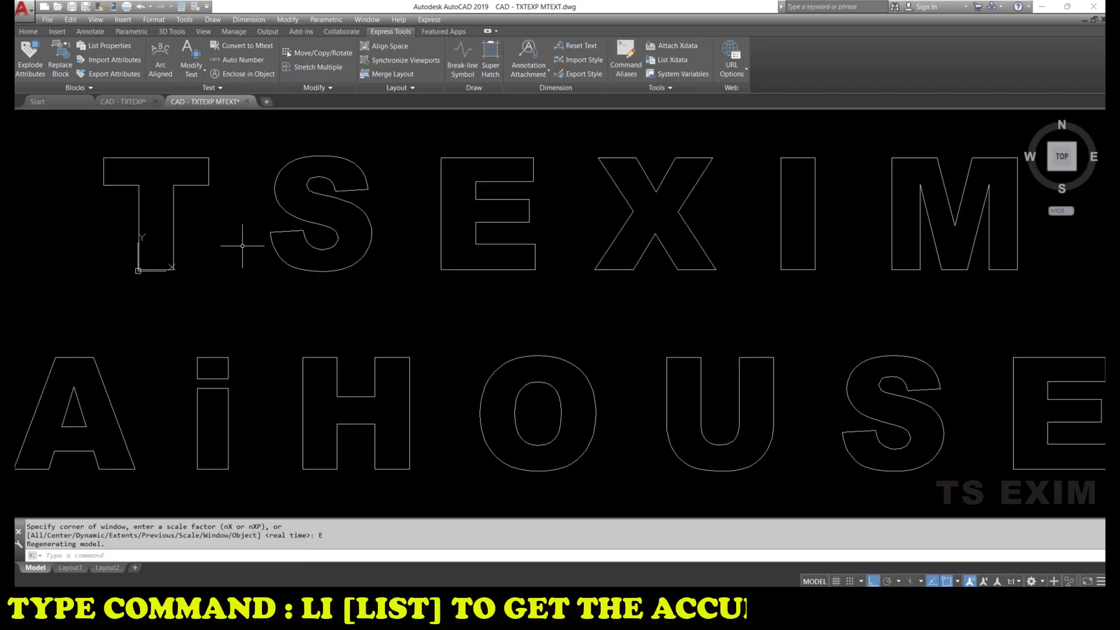
{"action": "type", "text": "LI"}
{"action": "key", "text": "Return"}
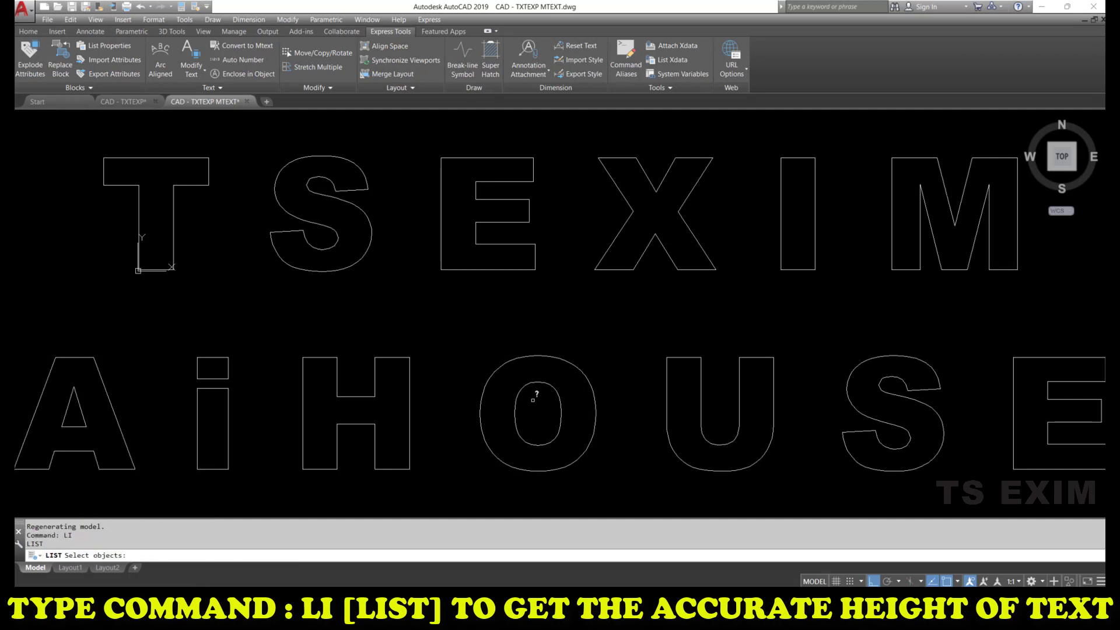
{"action": "left_click", "coordinate": [309, 387]}
{"action": "left_click", "coordinate": [290, 415]}
{"action": "key", "text": "Return"}
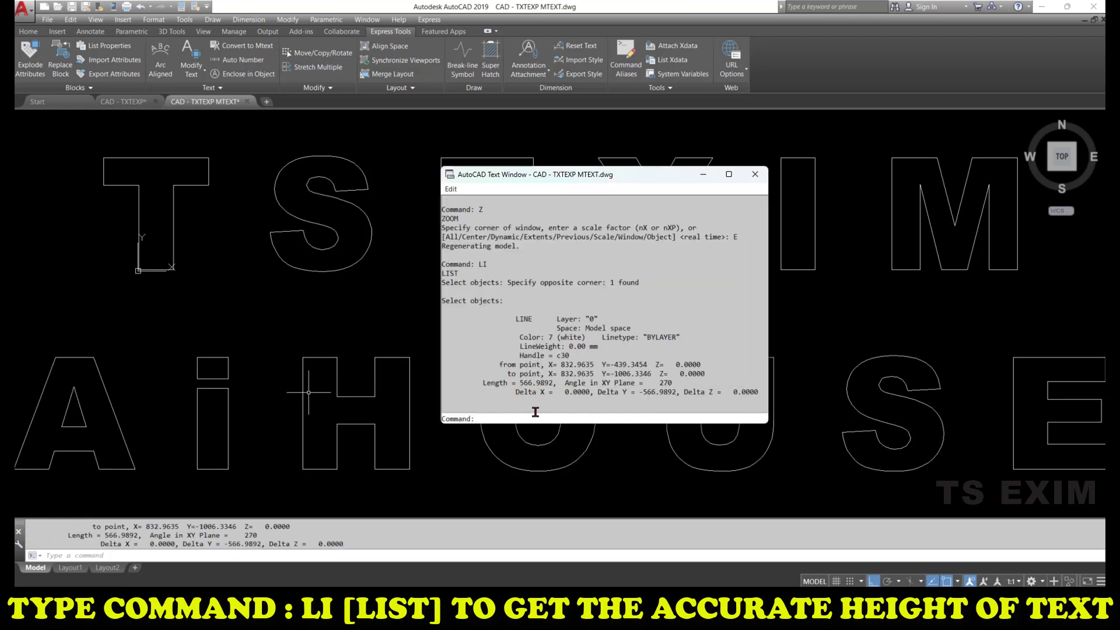
{"action": "left_click_drag", "start_coordinate": [520, 380], "coordinate": [541, 380]}
{"action": "left_click", "coordinate": [755, 174]}
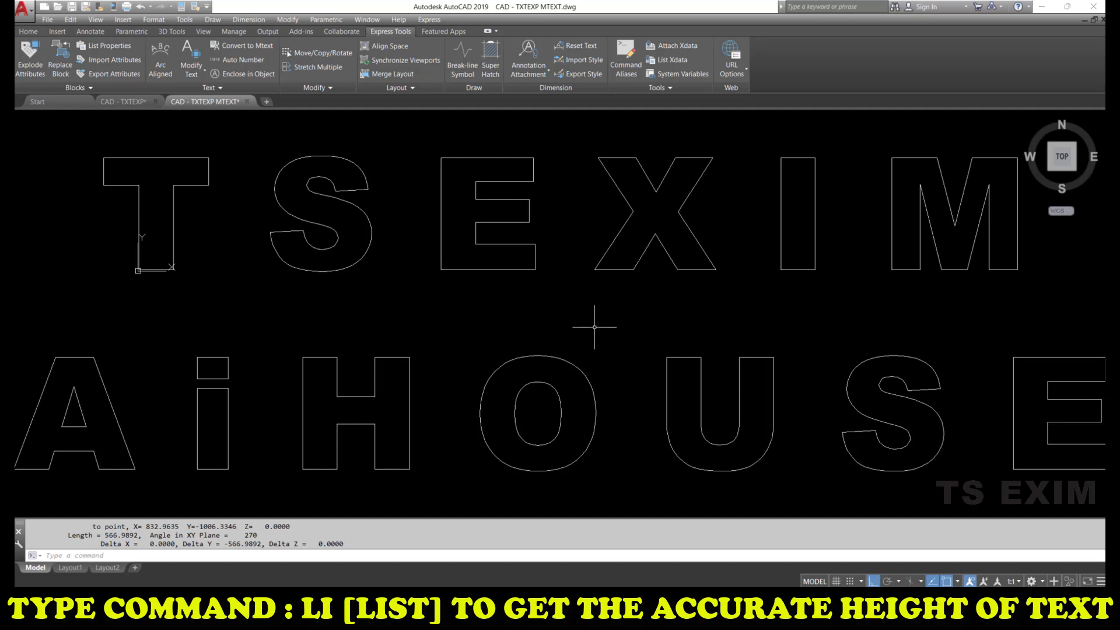
Copy all letter outlines of both rows with the lower-left corner of the T's stem as base point
{"action": "scroll", "coordinate": [594, 328], "scroll_direction": "down", "scroll_amount": 1}
{"action": "scroll", "coordinate": [657, 305], "scroll_direction": "down", "scroll_amount": 1}
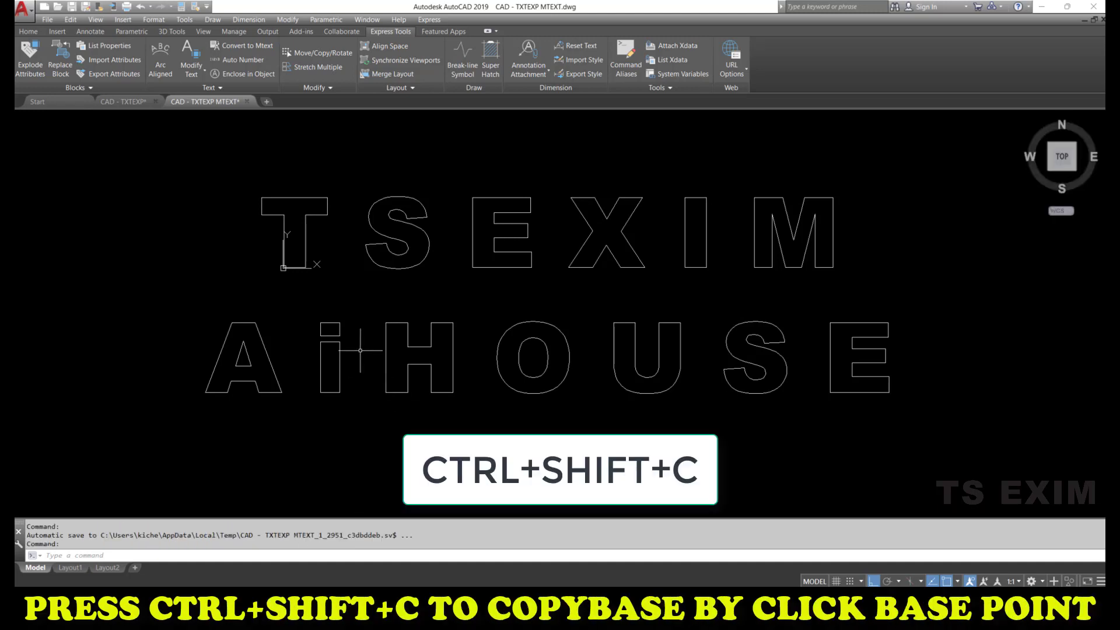
{"action": "key", "text": "ctrl+shift+c"}
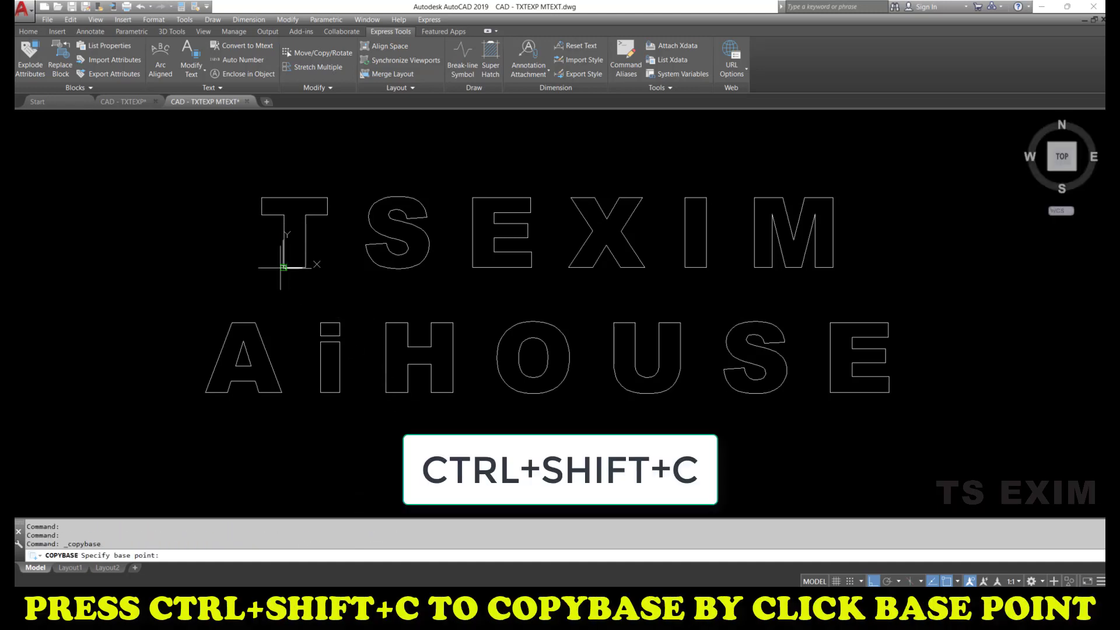
{"action": "left_click", "coordinate": [283, 267]}
{"action": "left_click", "coordinate": [102, 159]}
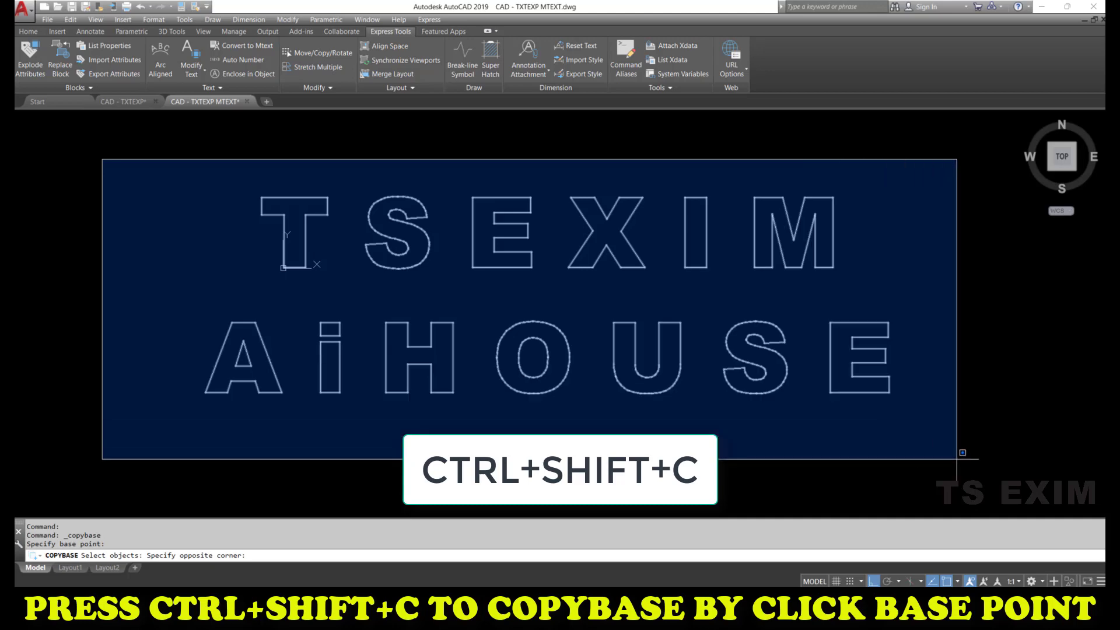
{"action": "left_click", "coordinate": [962, 451]}
{"action": "key", "text": "Return"}
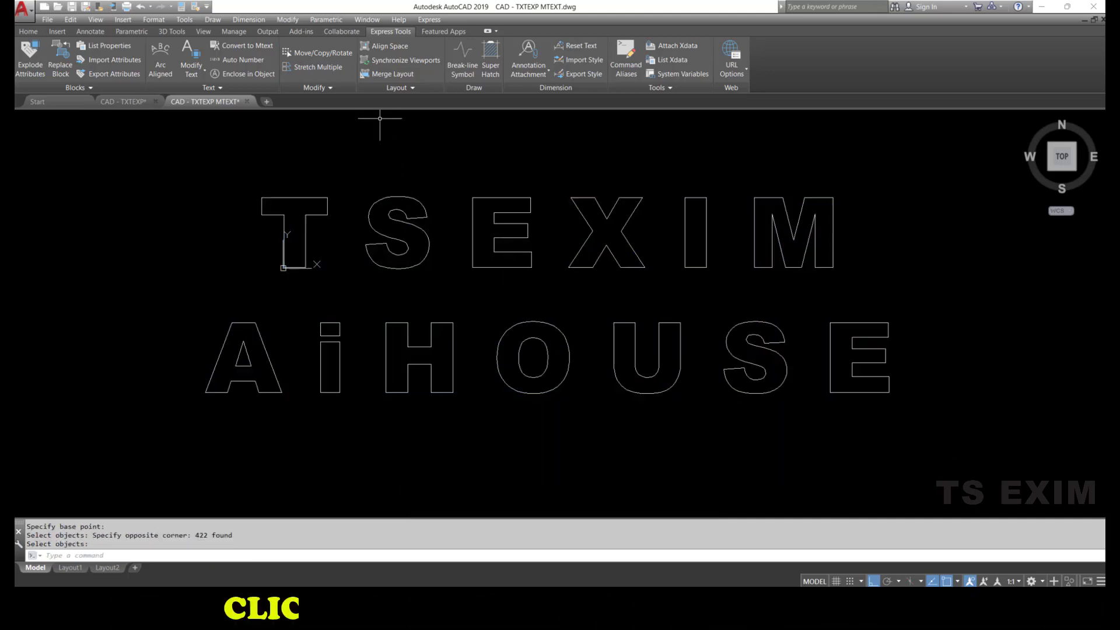
Create a new drawing with ortho mode on and the grid display off
{"action": "left_click", "coordinate": [266, 102]}
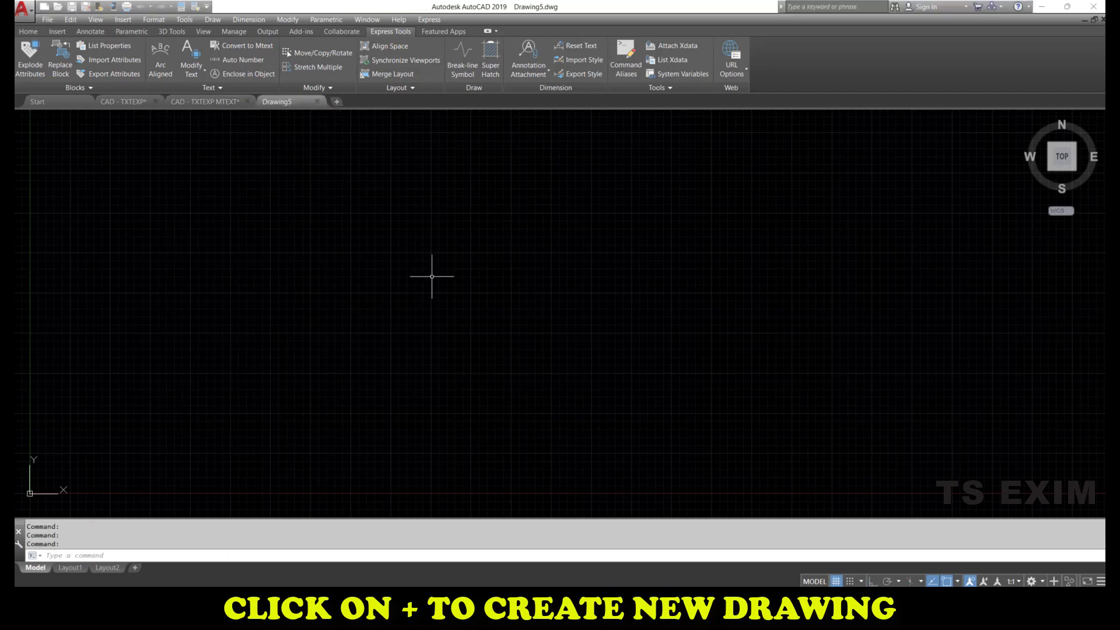
{"action": "key", "text": "F8"}
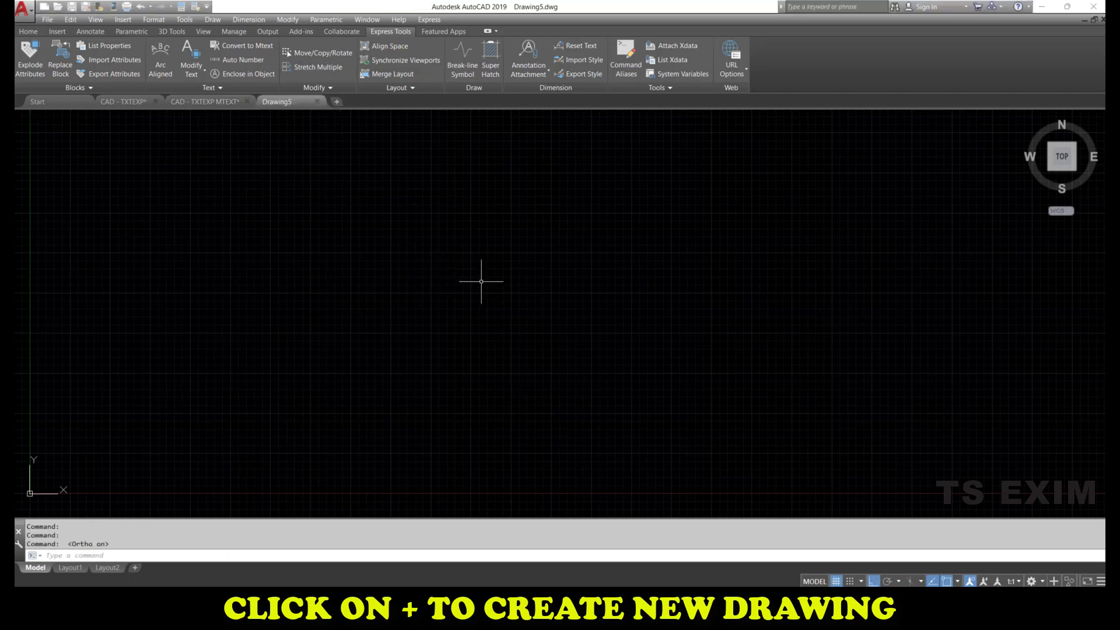
{"action": "key", "text": "F7"}
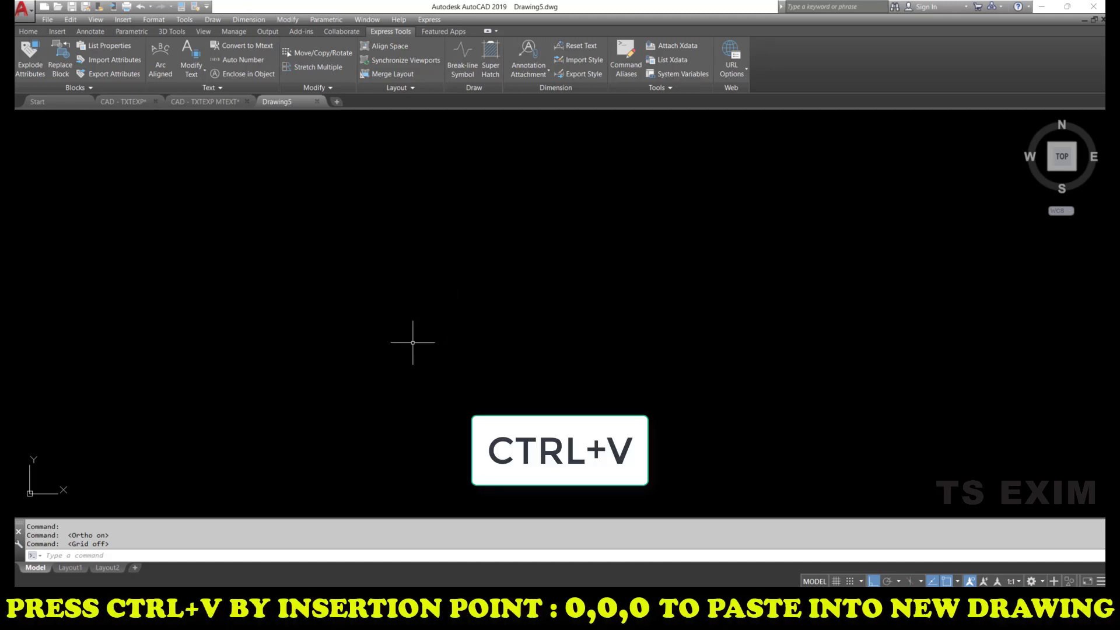
Paste the copied letter outlines at insertion point 0,0,0 and fit the whole drawing in view
{"action": "key", "text": "ctrl+v"}
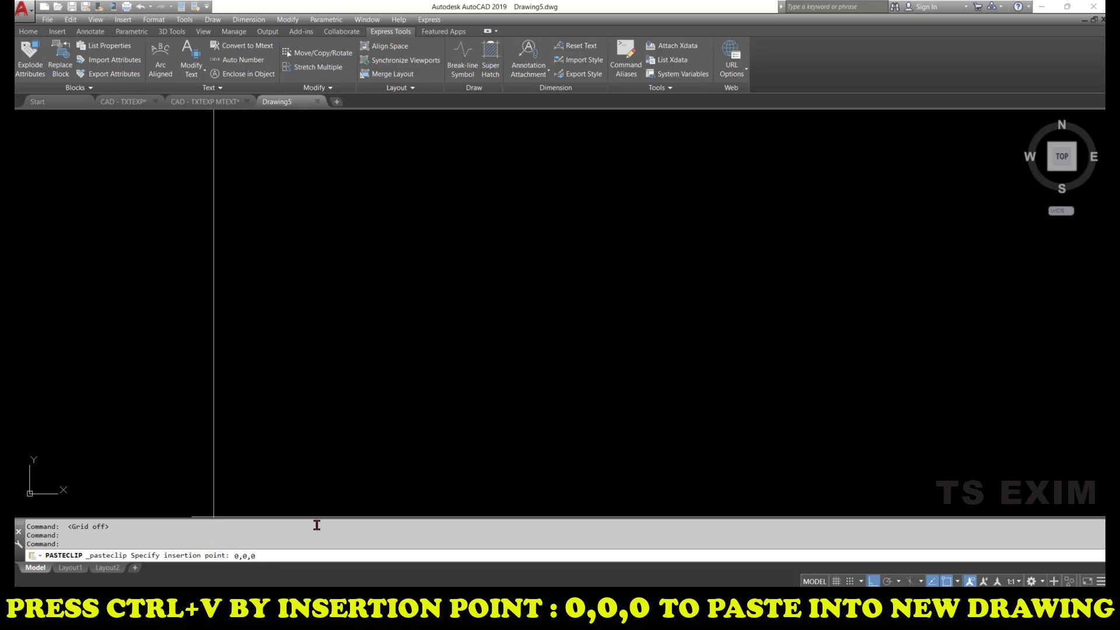
{"action": "key", "text": "Return"}
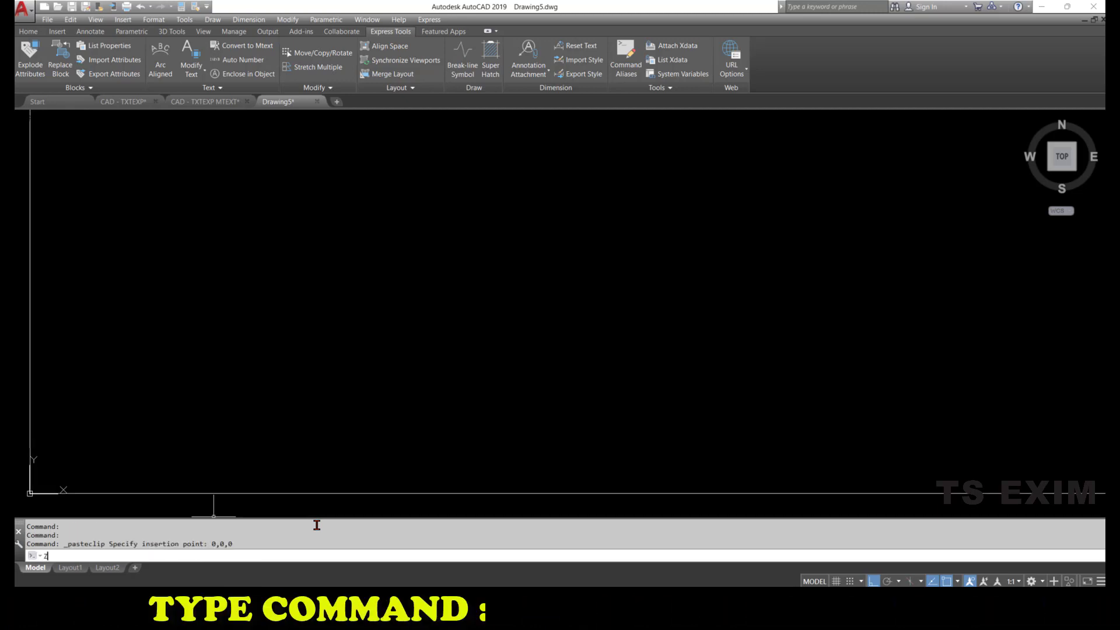
{"action": "type", "text": "z"}
{"action": "key", "text": "Return"}
{"action": "type", "text": "e"}
{"action": "key", "text": "Return"}
Examine where the pasted T's lower-left stem corner sits relative to the origin, and return to the full extents
{"action": "scroll", "coordinate": [261, 416], "scroll_direction": "up", "scroll_amount": 5}
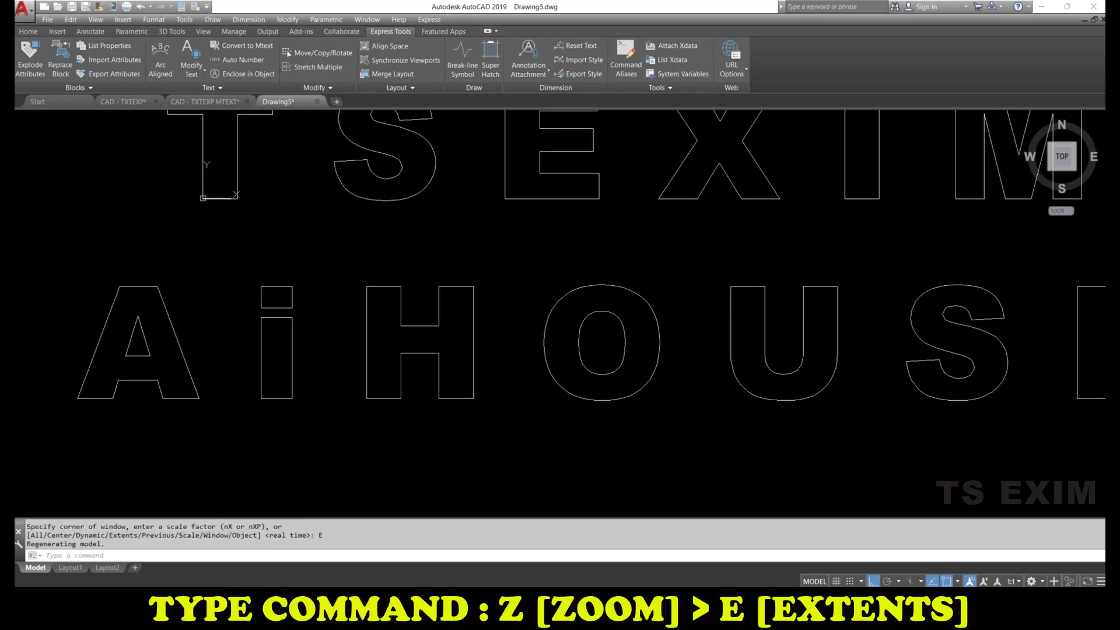
{"action": "scroll", "coordinate": [340, 272], "scroll_direction": "up", "scroll_amount": 2}
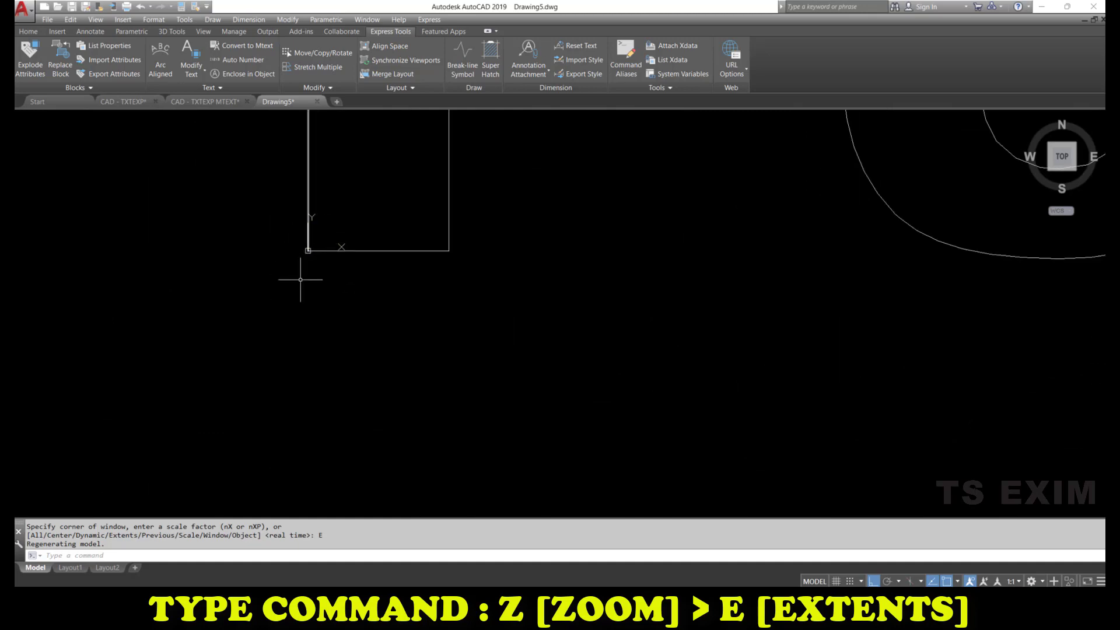
{"action": "scroll", "coordinate": [309, 292], "scroll_direction": "down", "scroll_amount": 4}
{"action": "scroll", "coordinate": [434, 308], "scroll_direction": "down", "scroll_amount": 2}
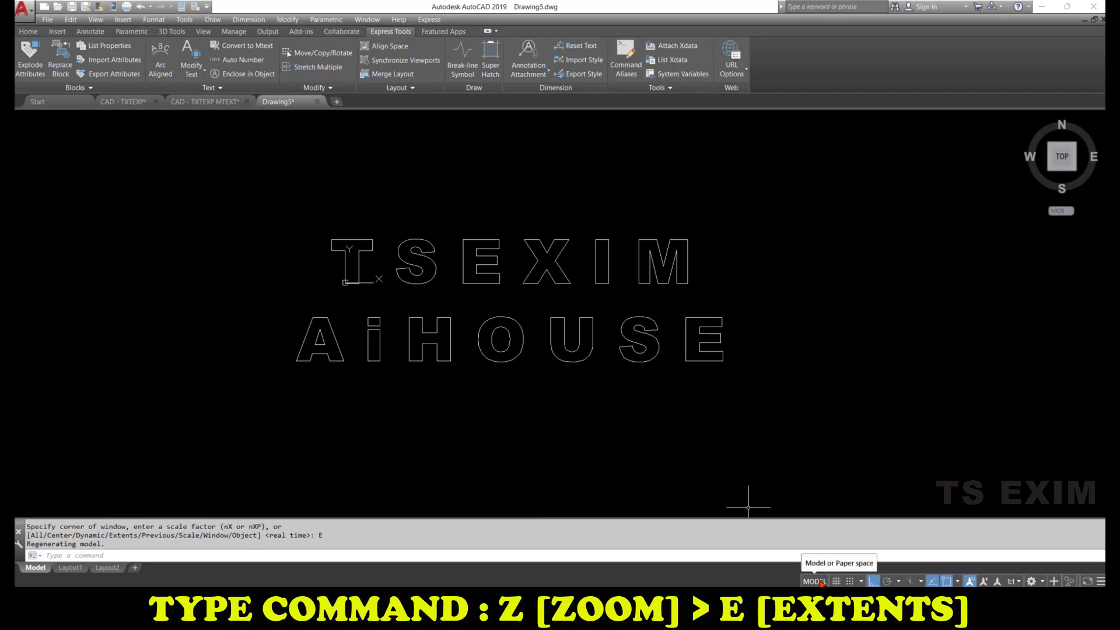
{"action": "key", "text": "Return"}
{"action": "type", "text": "E"}
{"action": "key", "text": "Return"}
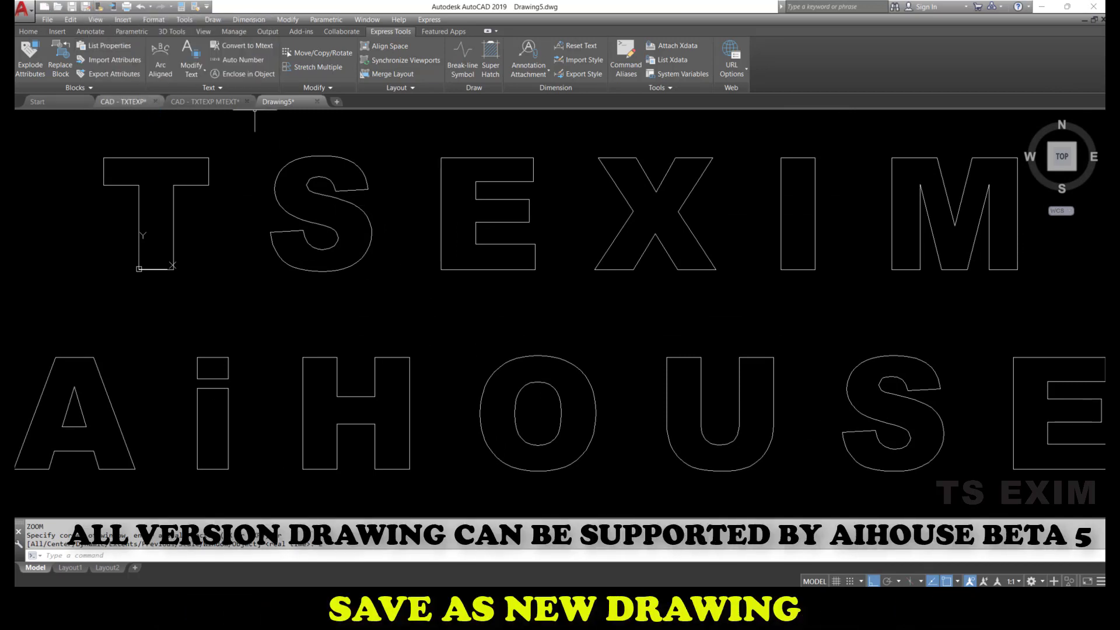
Save the CAD - TXTEXP drawing as CAD - TXTEXP.dwg in AutoCAD 2010/LT2010 format, replacing the existing file
{"action": "left_click", "coordinate": [125, 104]}
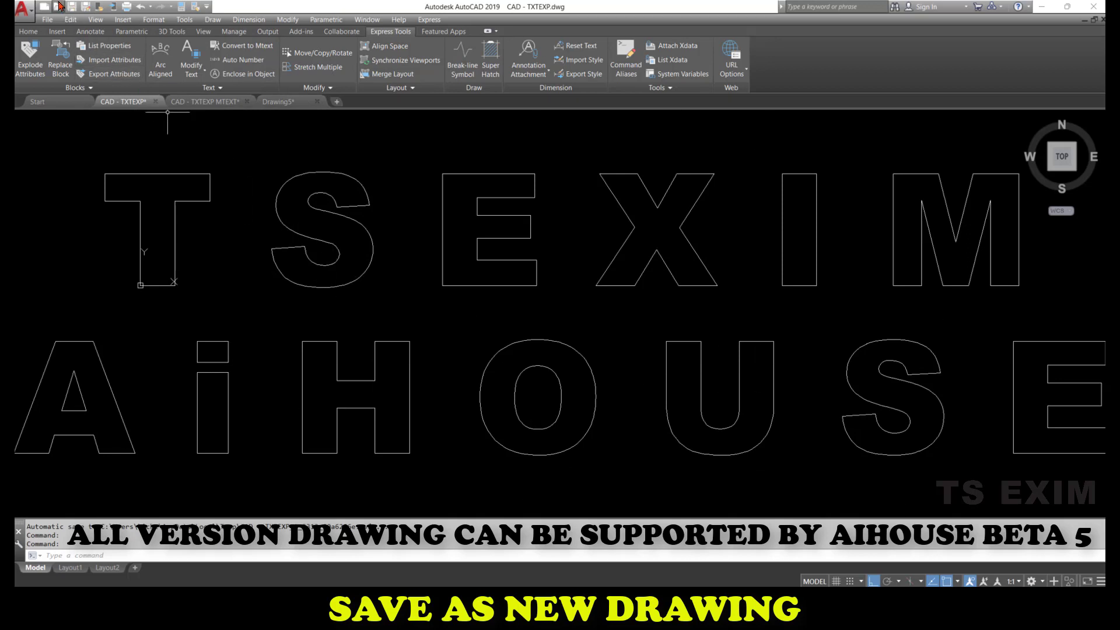
{"action": "left_click", "coordinate": [86, 7]}
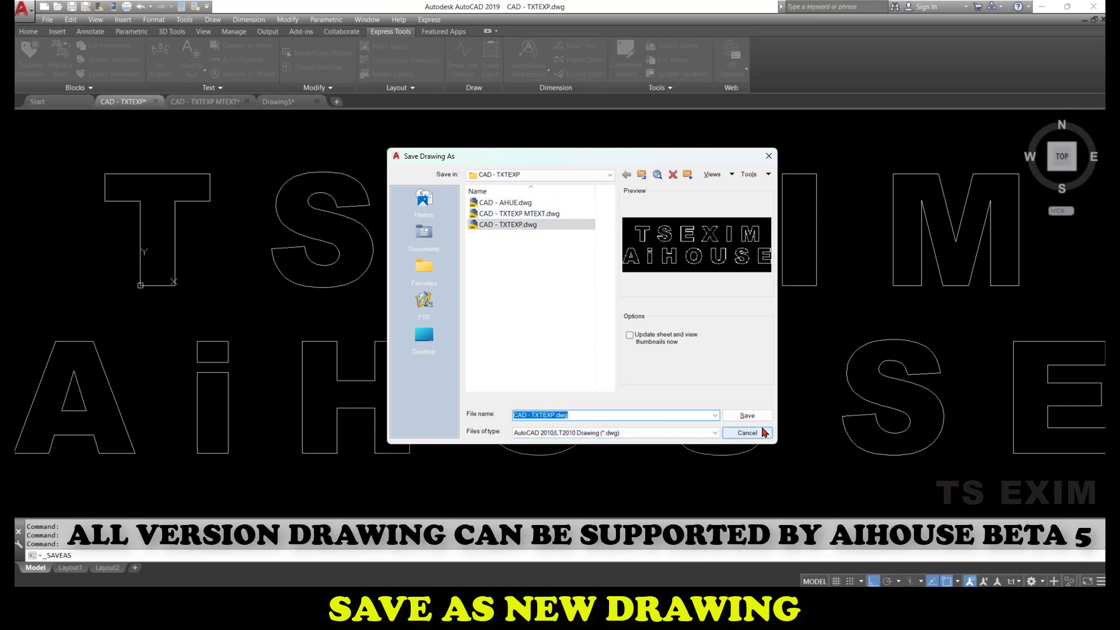
{"action": "left_click", "coordinate": [757, 419]}
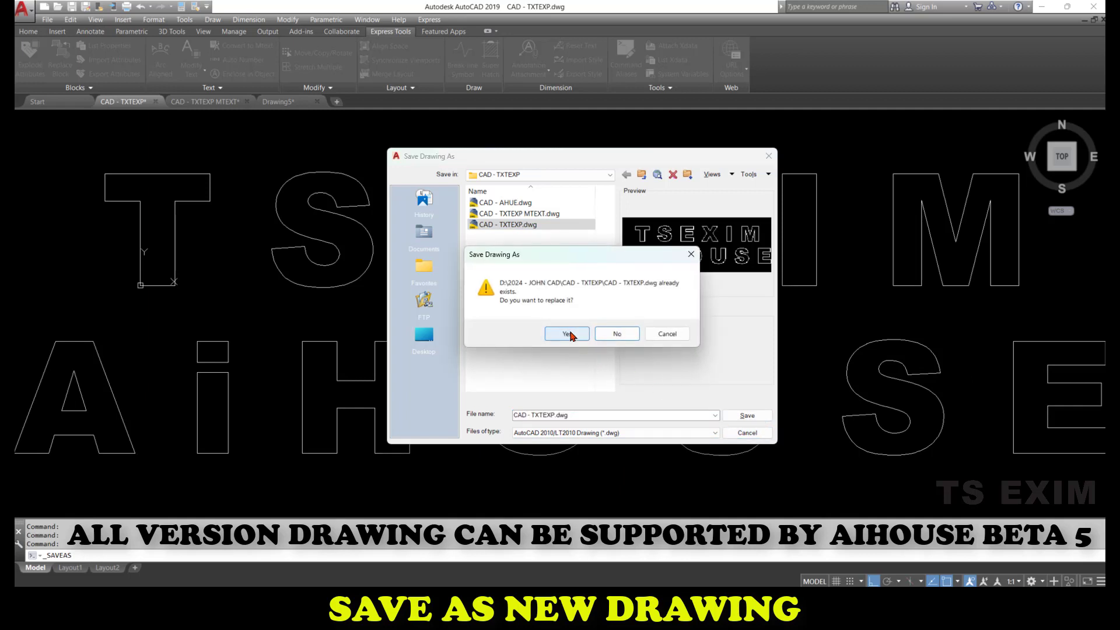
{"action": "left_click", "coordinate": [569, 334]}
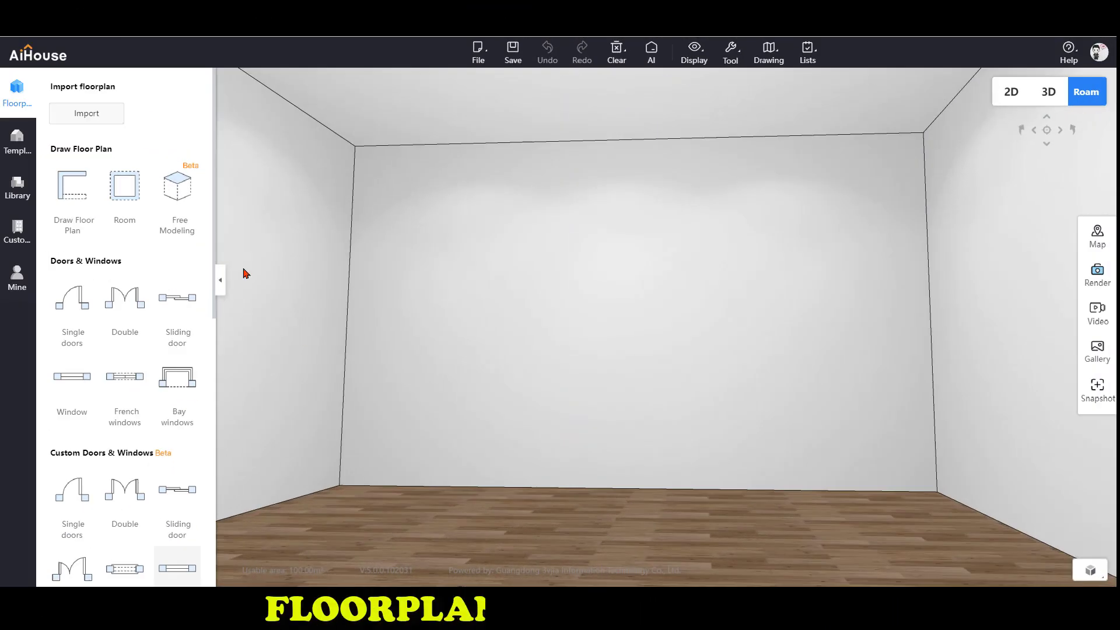
Switch to AiHouse and enter Free Modeling mode from the floor plan tools, with the front wall in view
{"action": "left_click", "coordinate": [184, 197]}
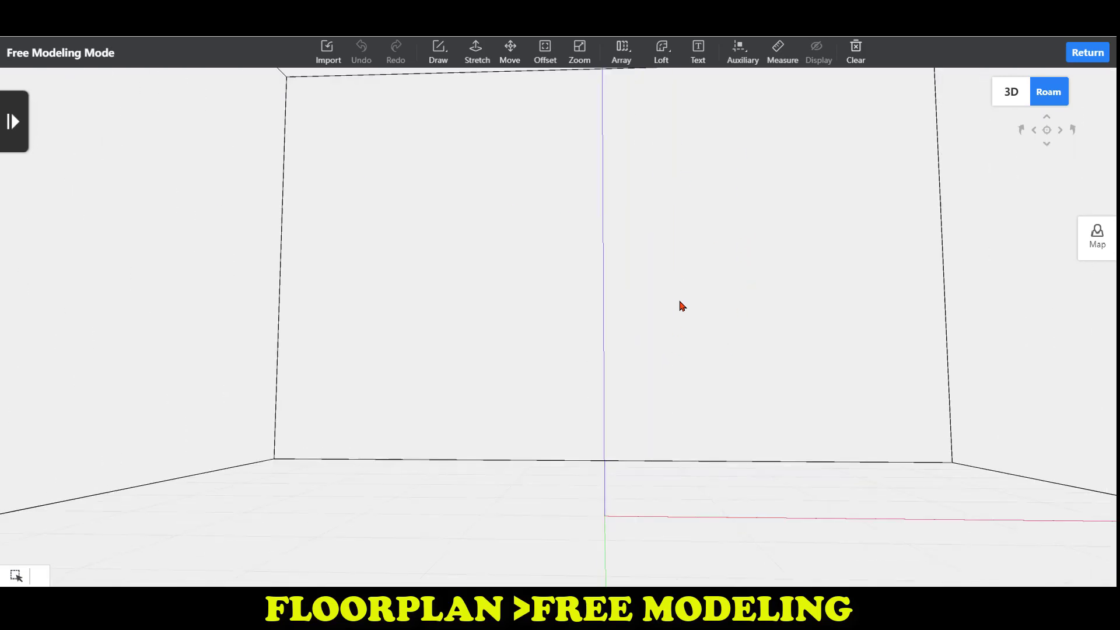
{"action": "scroll", "coordinate": [680, 301], "scroll_direction": "down", "scroll_amount": 2}
{"action": "left_click_drag", "start_coordinate": [667, 299], "coordinate": [810, 487]}
{"action": "left_click_drag", "start_coordinate": [641, 409], "coordinate": [752, 442]}
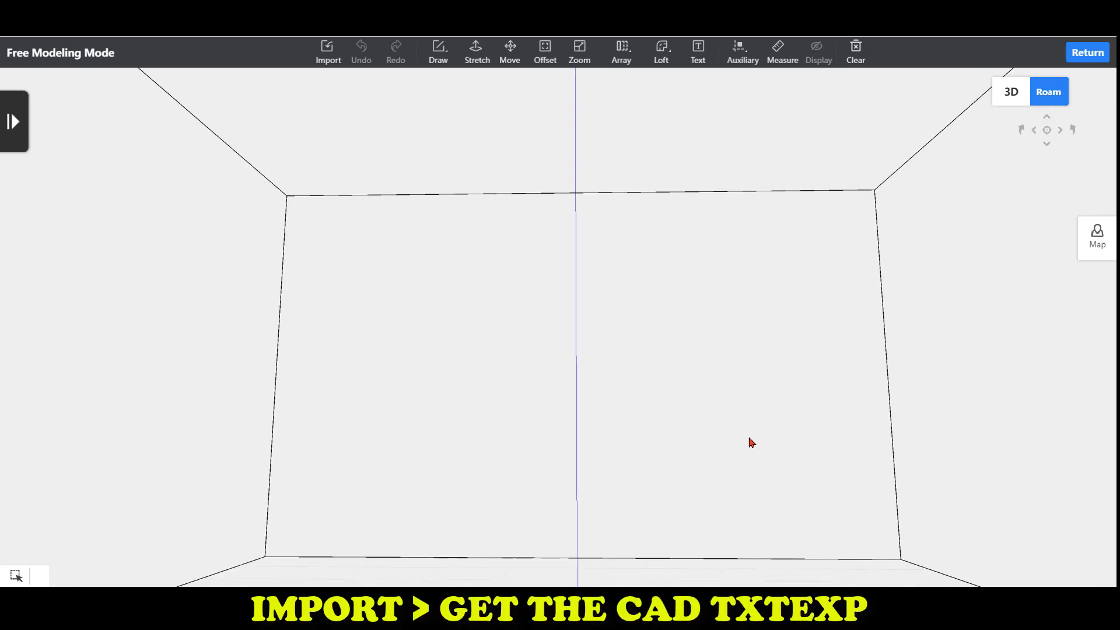
Import CAD - TXTEXP MTEXT.dwg and place its letters on the upper part of the front wall
{"action": "left_click", "coordinate": [328, 54]}
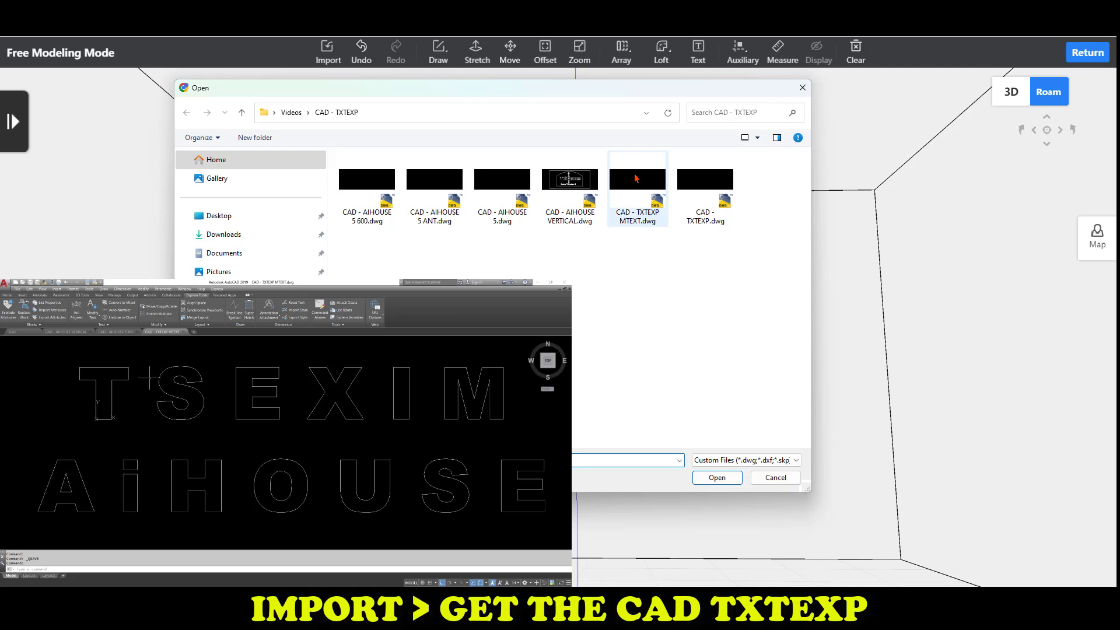
{"action": "left_click", "coordinate": [637, 178]}
{"action": "double_click", "coordinate": [637, 178]}
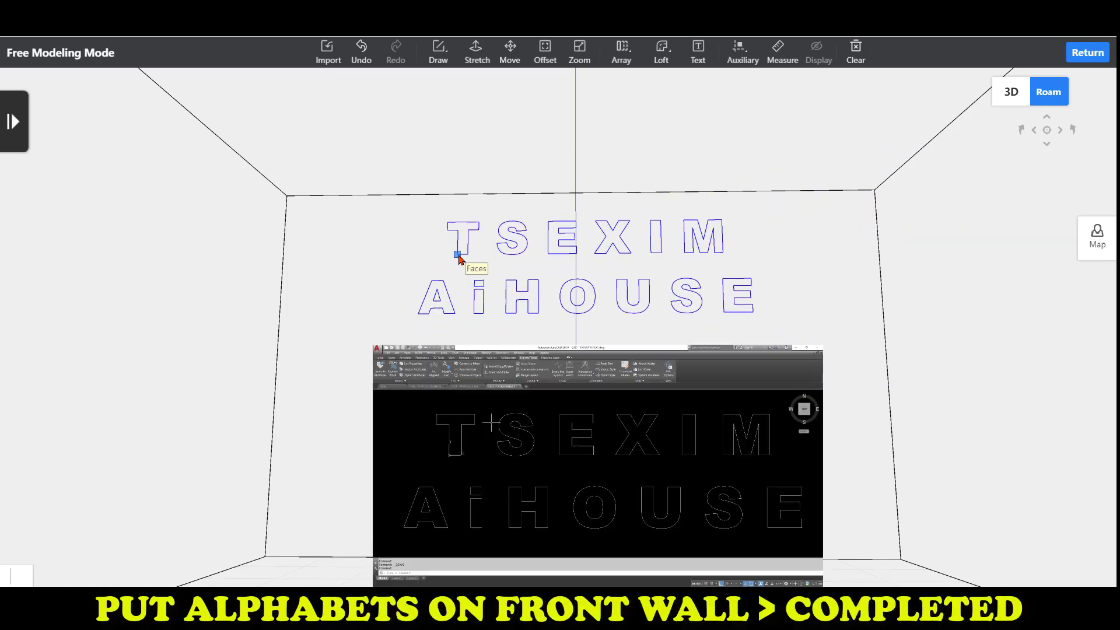
{"action": "left_click", "coordinate": [460, 260]}
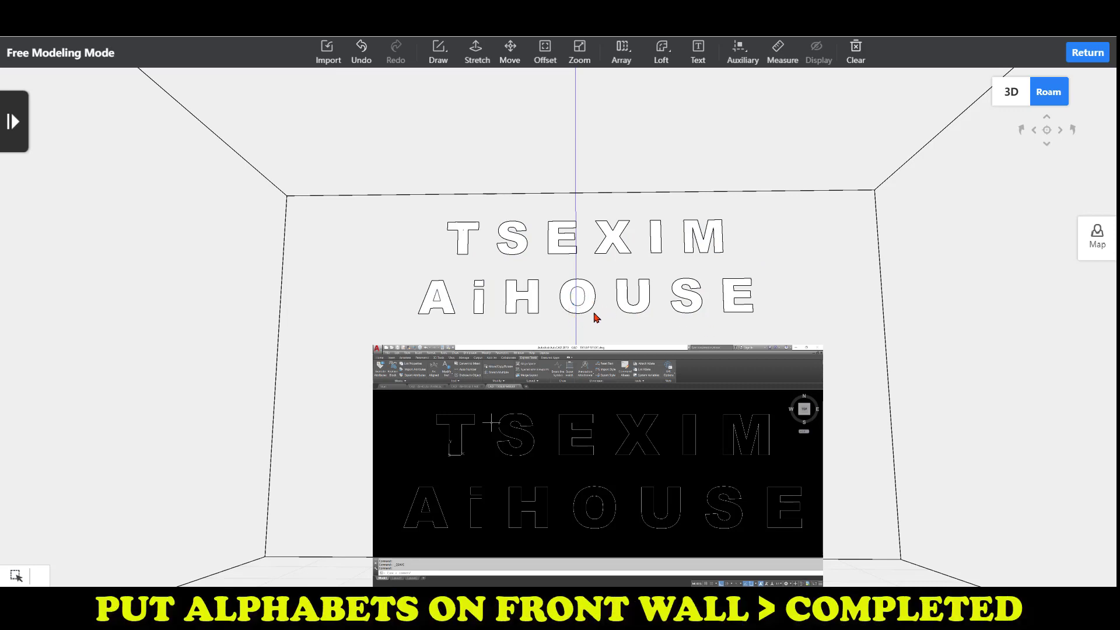
Delete the inner face that fills the hole of the O in AiHOUSE
{"action": "scroll", "coordinate": [664, 305], "scroll_direction": "up", "scroll_amount": 5}
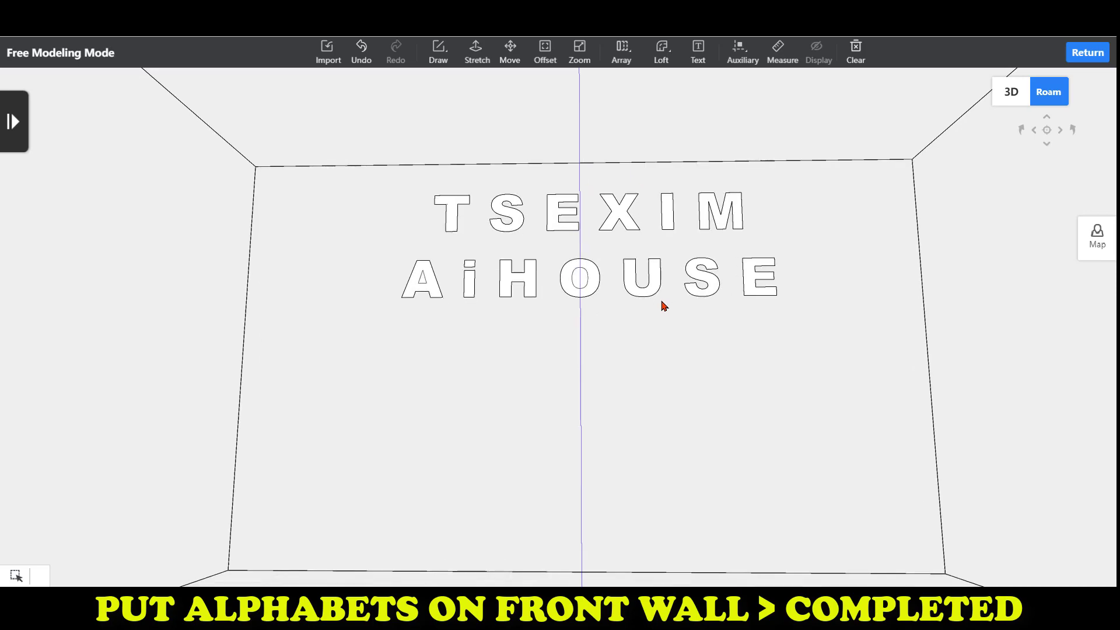
{"action": "key", "text": "q"}
{"action": "key", "text": "q"}
{"action": "key", "text": "q"}
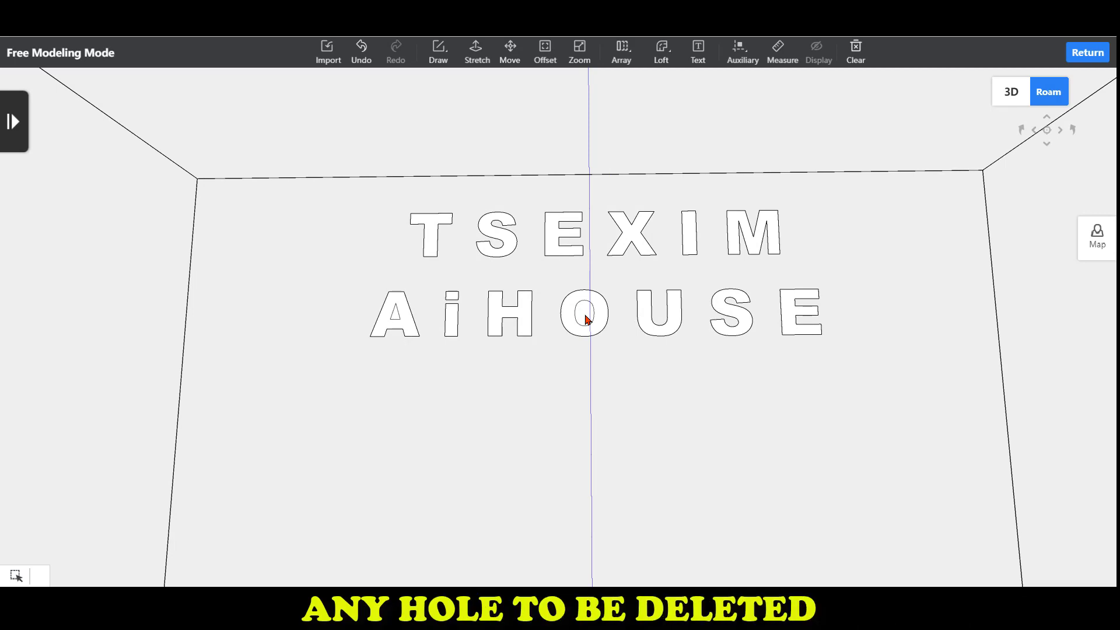
{"action": "scroll", "coordinate": [585, 316], "scroll_direction": "up", "scroll_amount": 9}
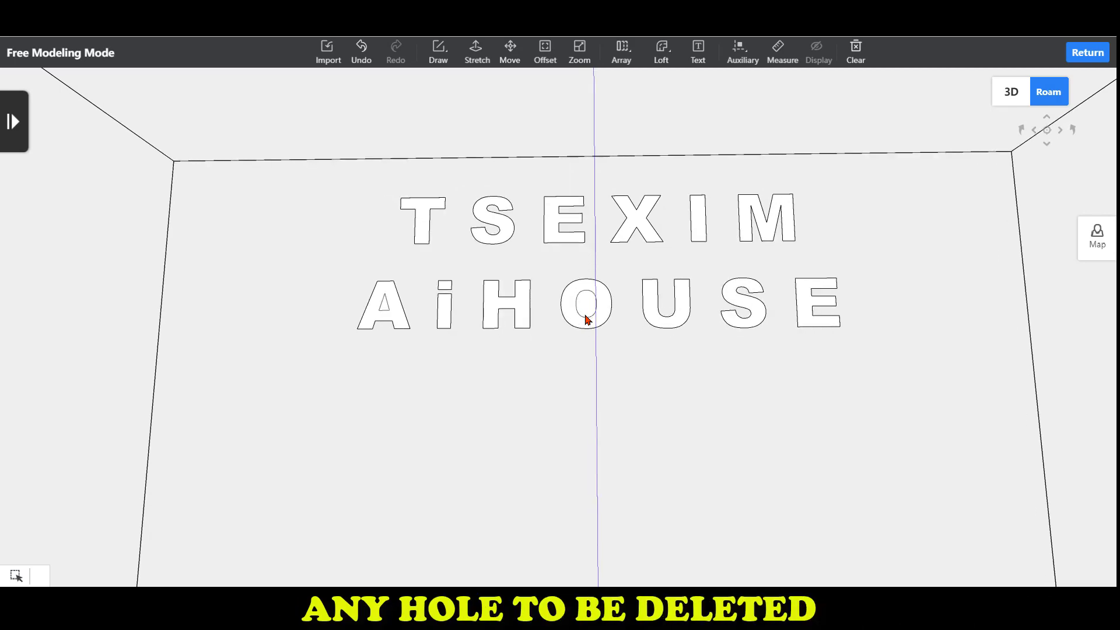
{"action": "scroll", "coordinate": [601, 267], "scroll_direction": "up", "scroll_amount": 1}
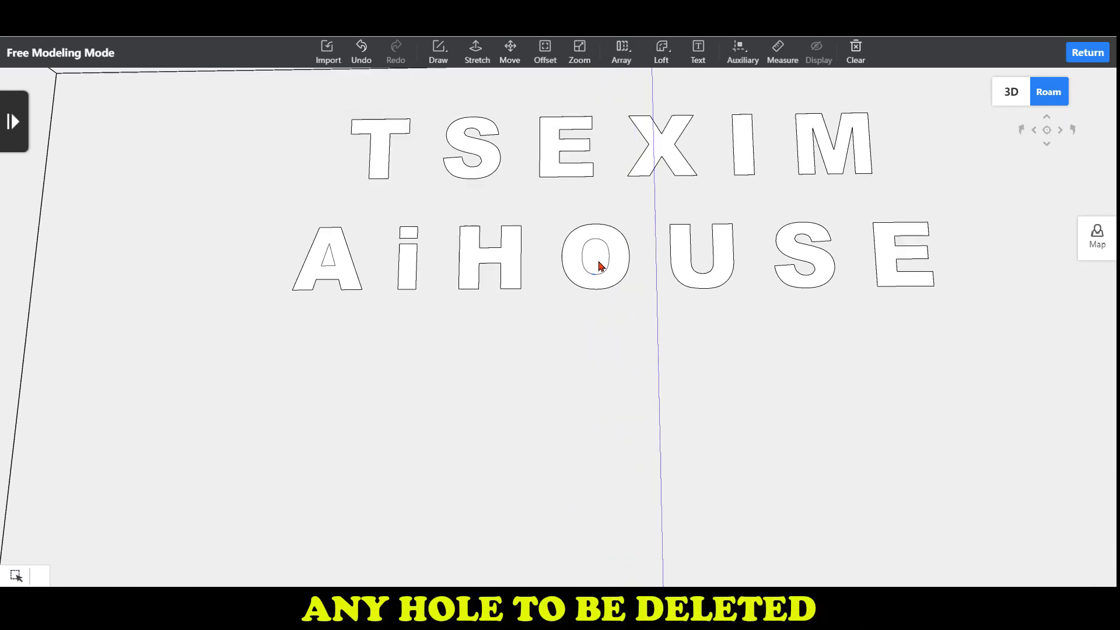
{"action": "left_click", "coordinate": [601, 266]}
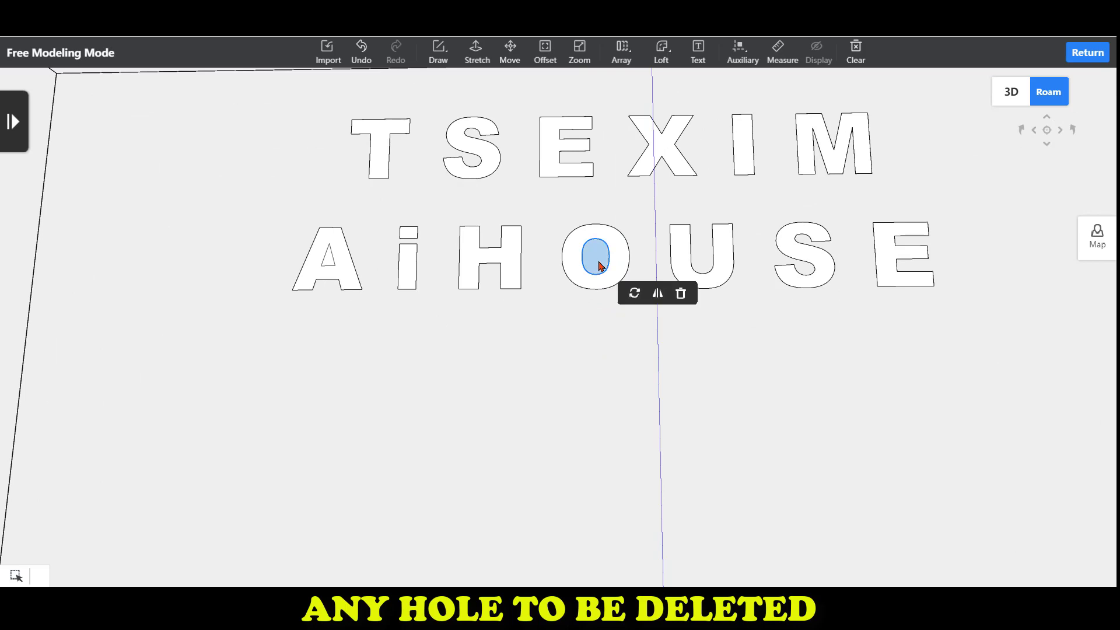
{"action": "left_click", "coordinate": [681, 293]}
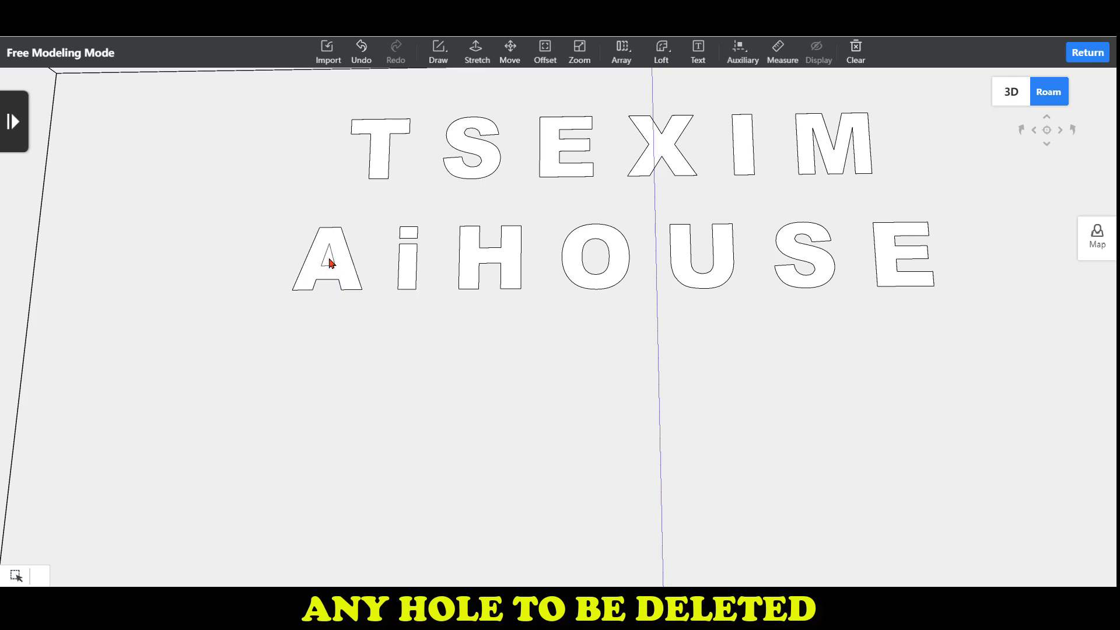
Delete the inner triangular face that fills the hole of the A in AiHOUSE
{"action": "scroll", "coordinate": [325, 245], "scroll_direction": "up", "scroll_amount": 2}
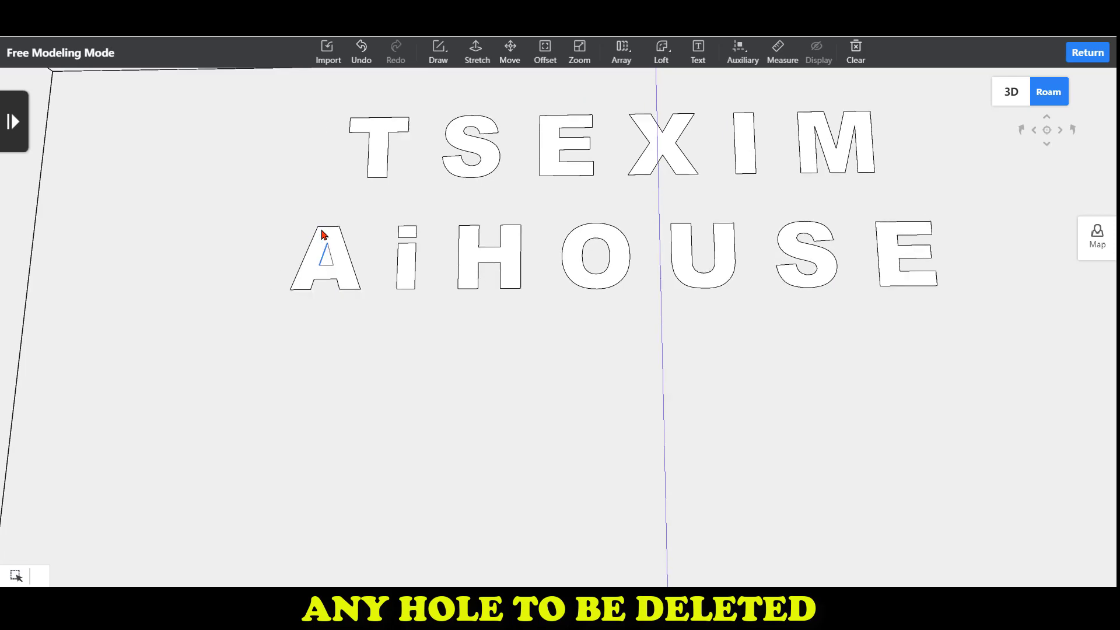
{"action": "scroll", "coordinate": [312, 243], "scroll_direction": "up", "scroll_amount": 3}
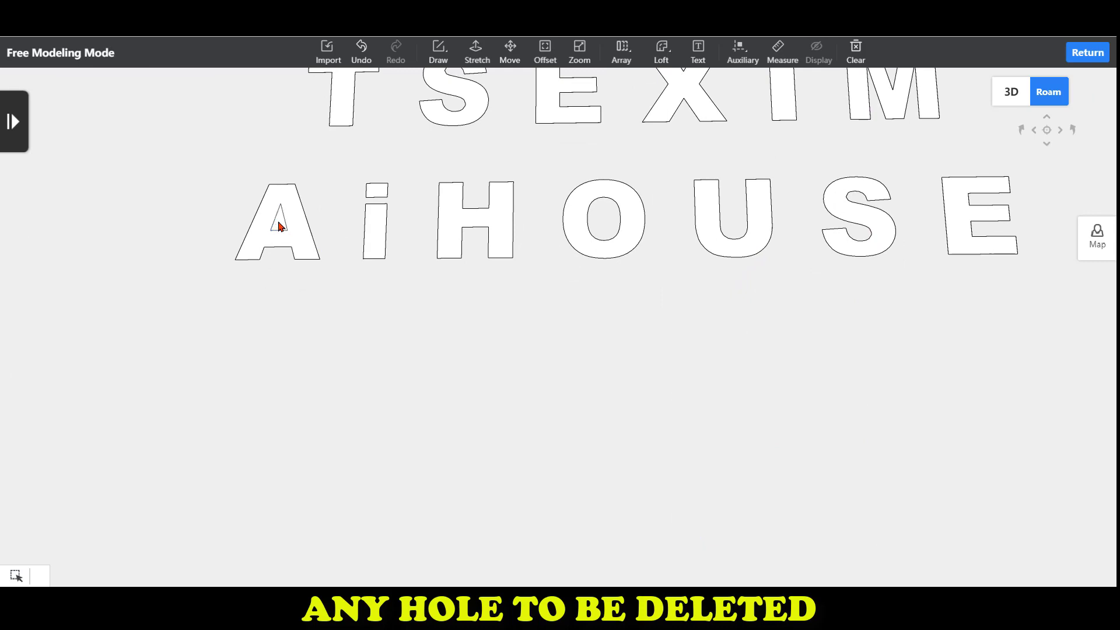
{"action": "left_click", "coordinate": [282, 226]}
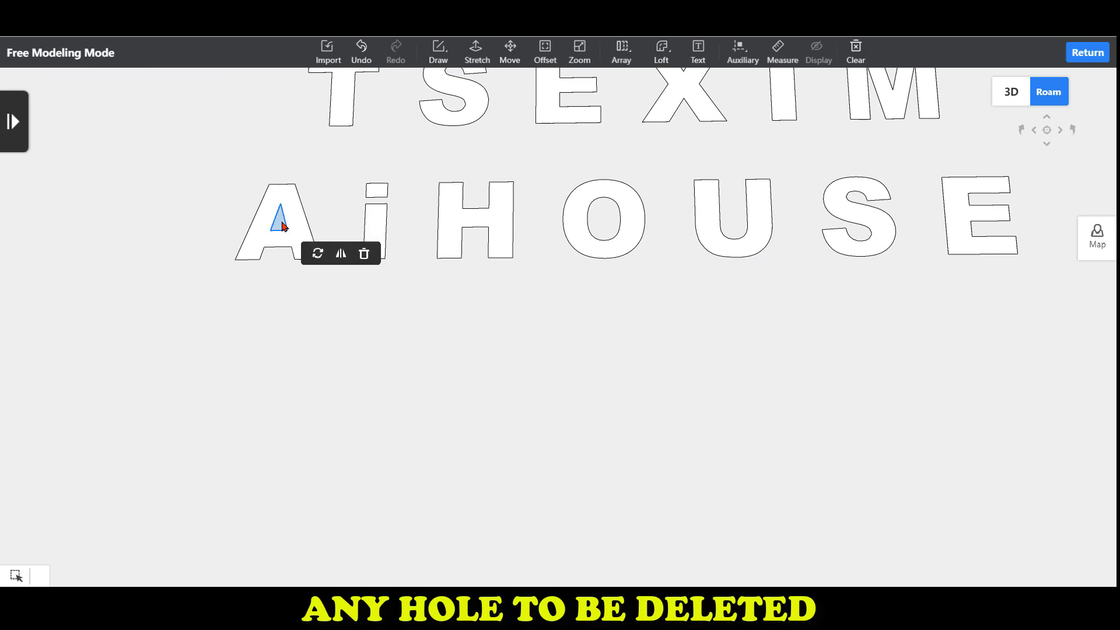
{"action": "left_click", "coordinate": [364, 254]}
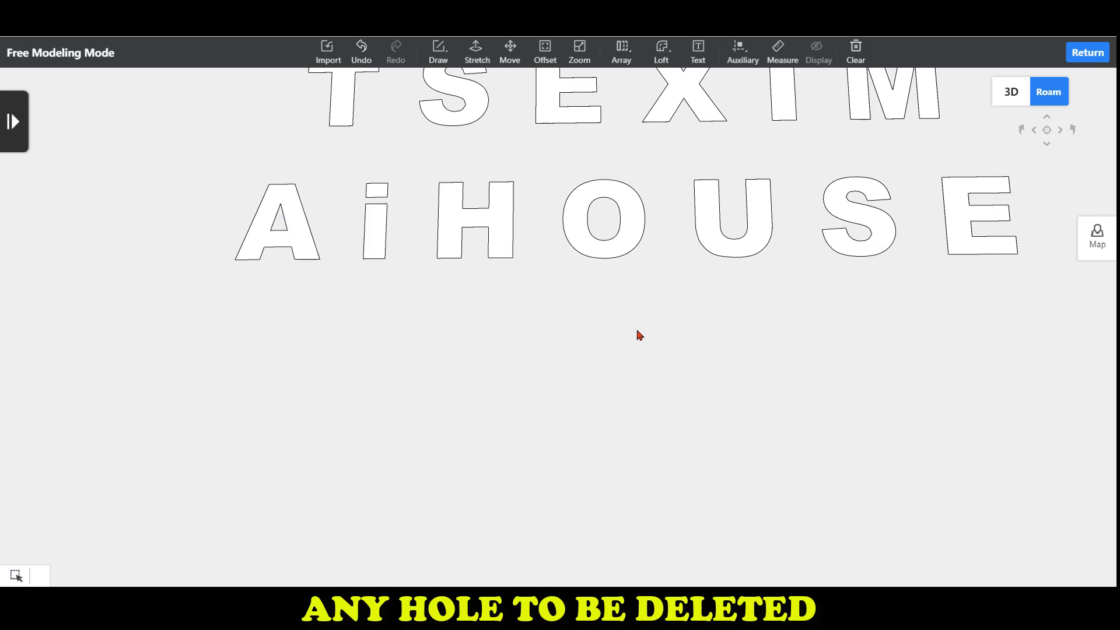
Copy all TSEXIM AiHOUSE letters about 2690 mm straight down the same wall, using the A's lower corner as base point
{"action": "scroll", "coordinate": [605, 378], "scroll_direction": "down", "scroll_amount": 5}
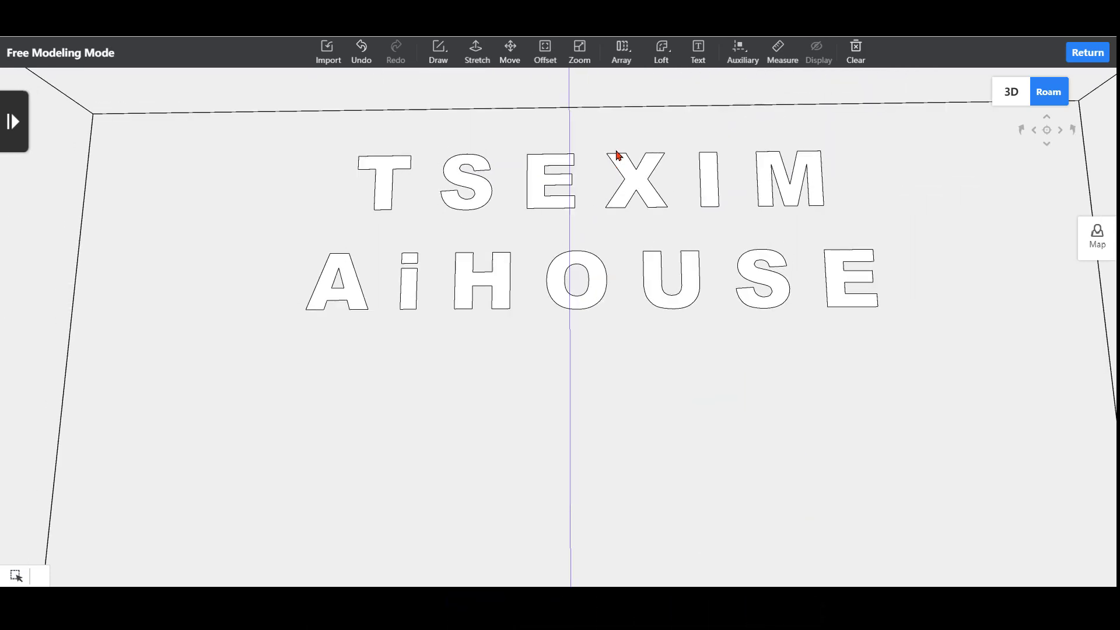
{"action": "scroll", "coordinate": [703, 417], "scroll_direction": "down", "scroll_amount": 4}
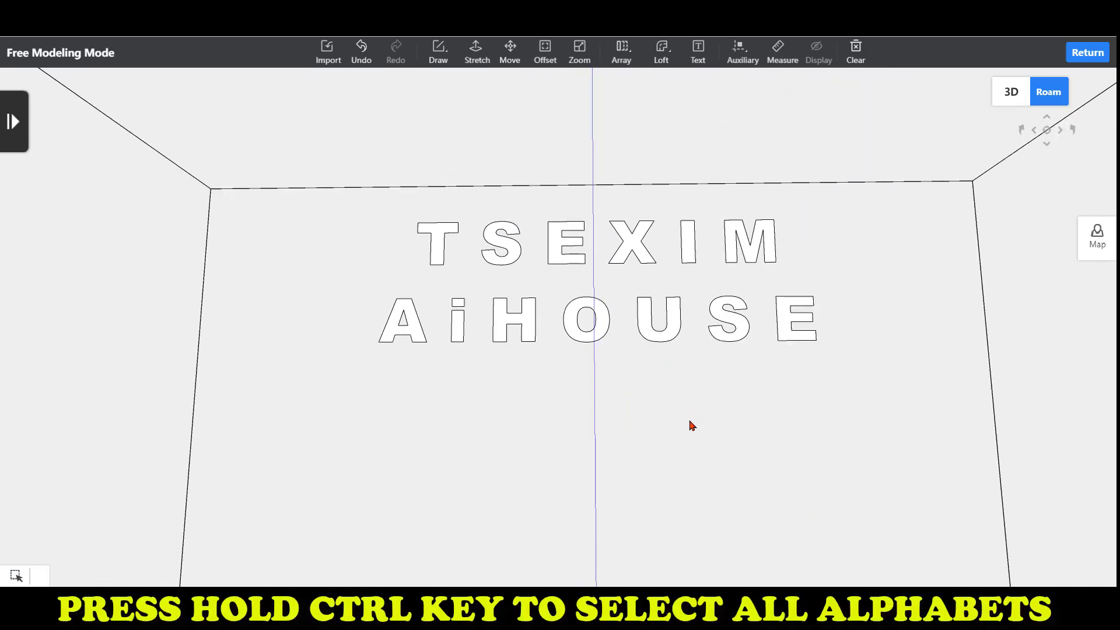
{"action": "left_click_drag", "start_coordinate": [692, 423], "coordinate": [377, 188]}
{"action": "left_click_drag", "start_coordinate": [310, 128], "coordinate": [921, 367]}
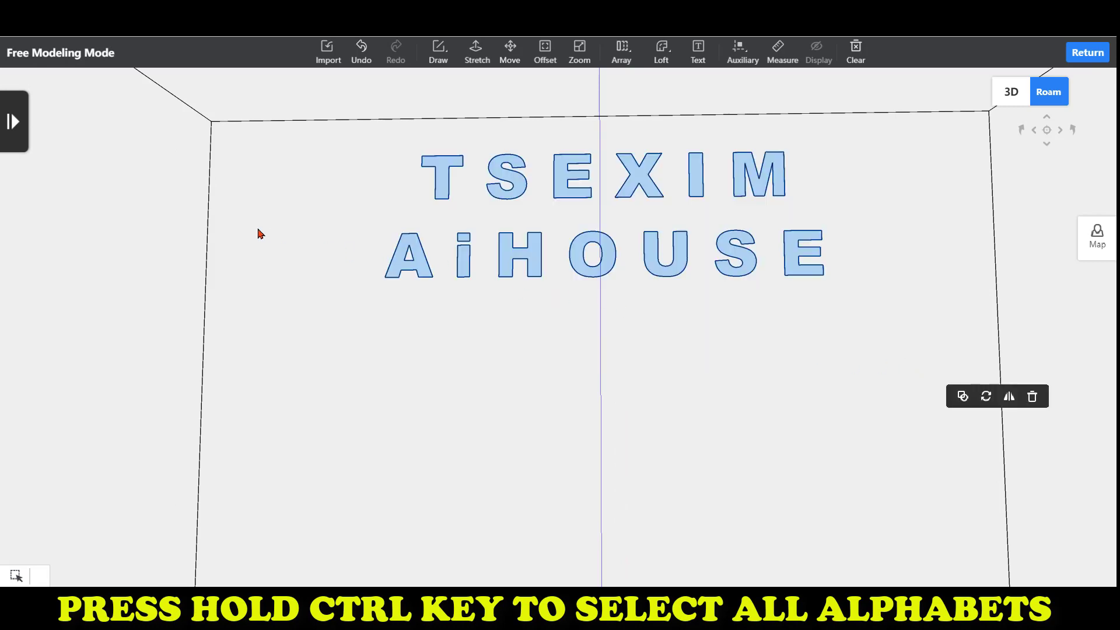
{"action": "key", "text": "m"}
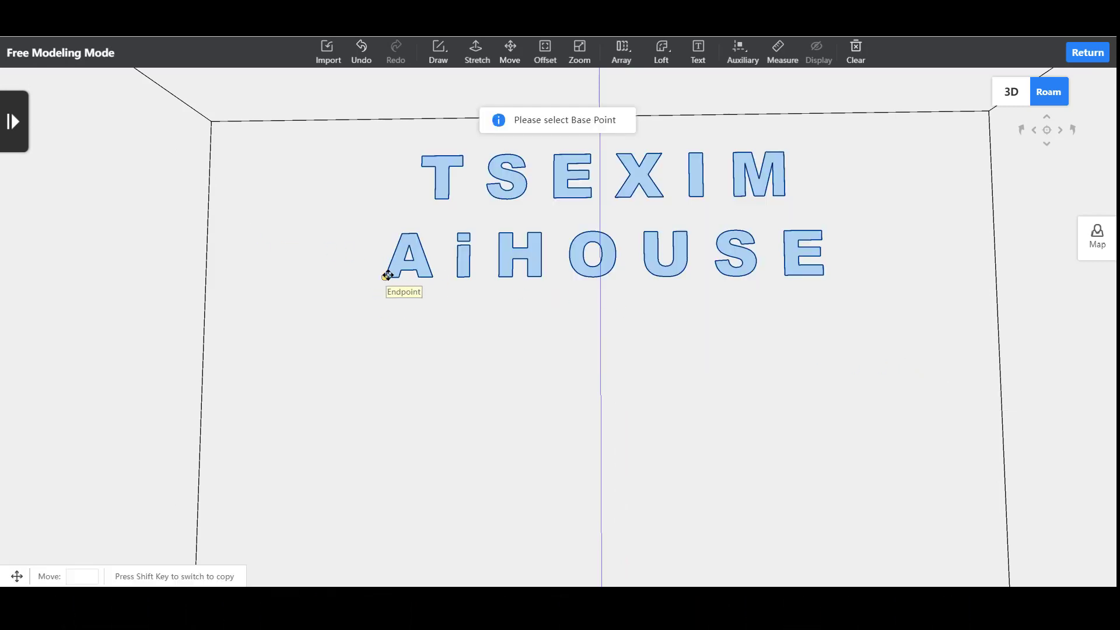
{"action": "left_click", "coordinate": [387, 275]}
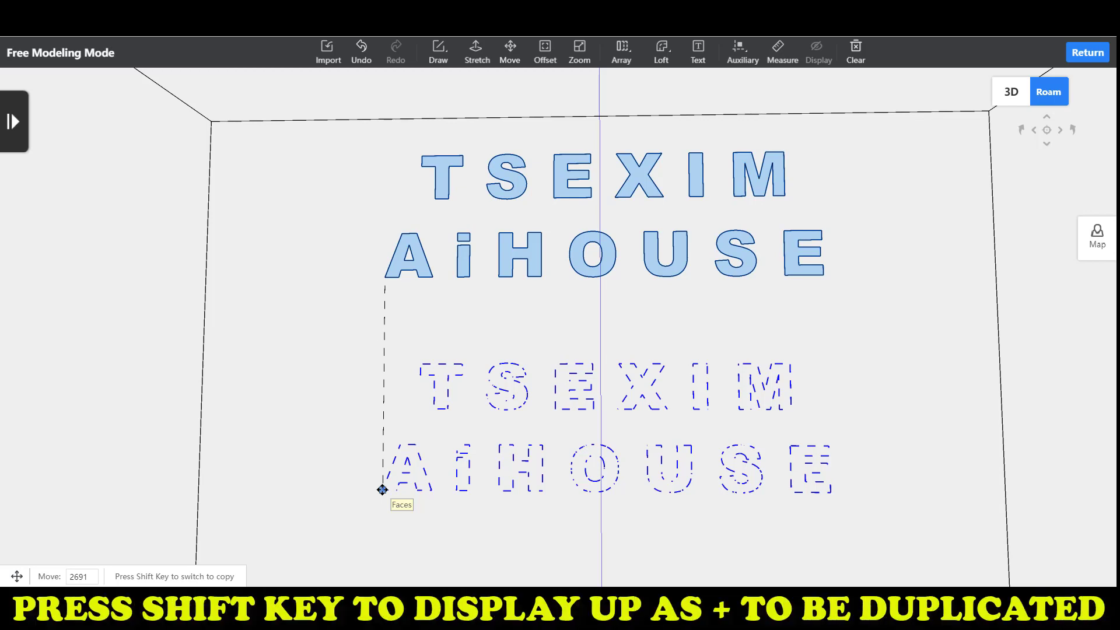
{"action": "left_click", "coordinate": [382, 490]}
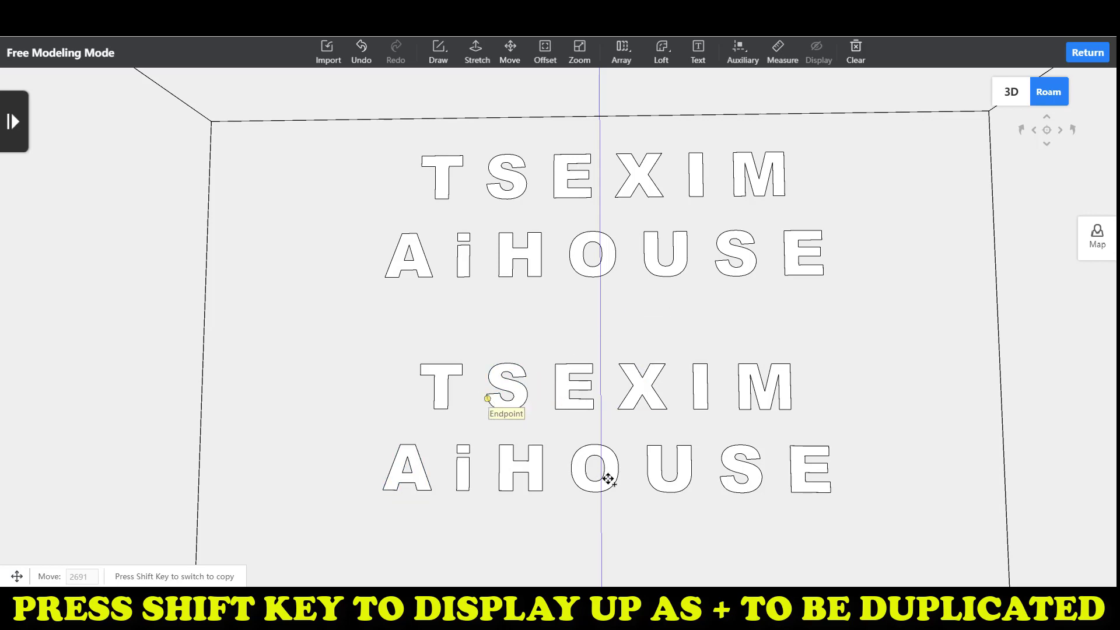
{"action": "middle_click_drag", "start_coordinate": [608, 478], "coordinate": [478, 229]}
{"action": "key", "text": "a"}
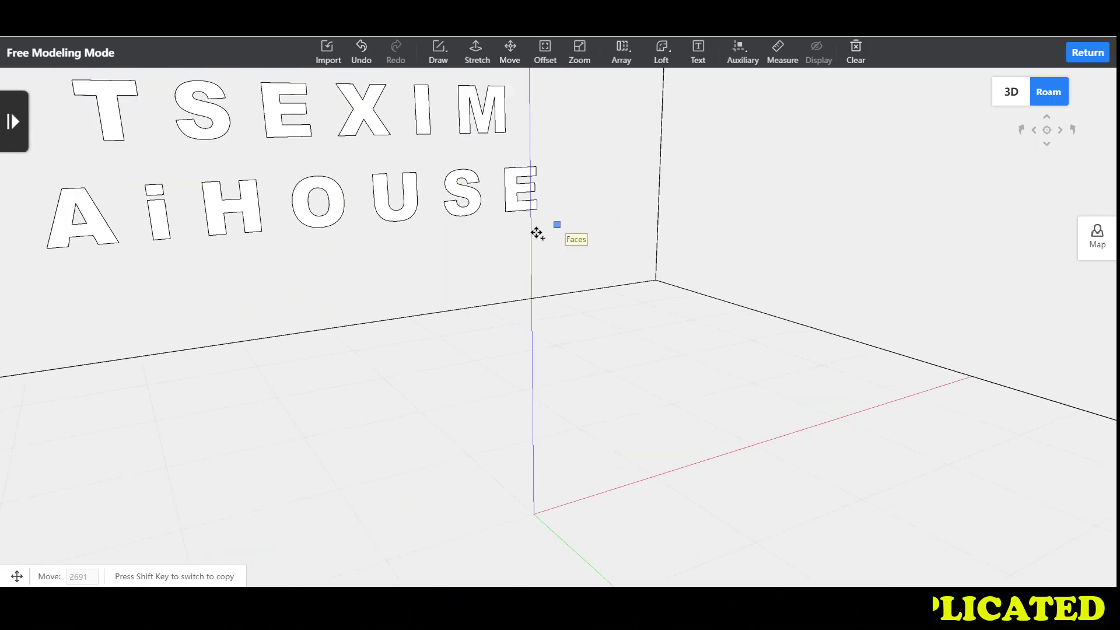
{"action": "key", "text": "s"}
{"action": "key", "text": "Escape"}
Move the lower set of TSEXIM AiHOUSE letters 1 mm forward from the wall
{"action": "scroll", "coordinate": [412, 208], "scroll_direction": "down", "scroll_amount": 4}
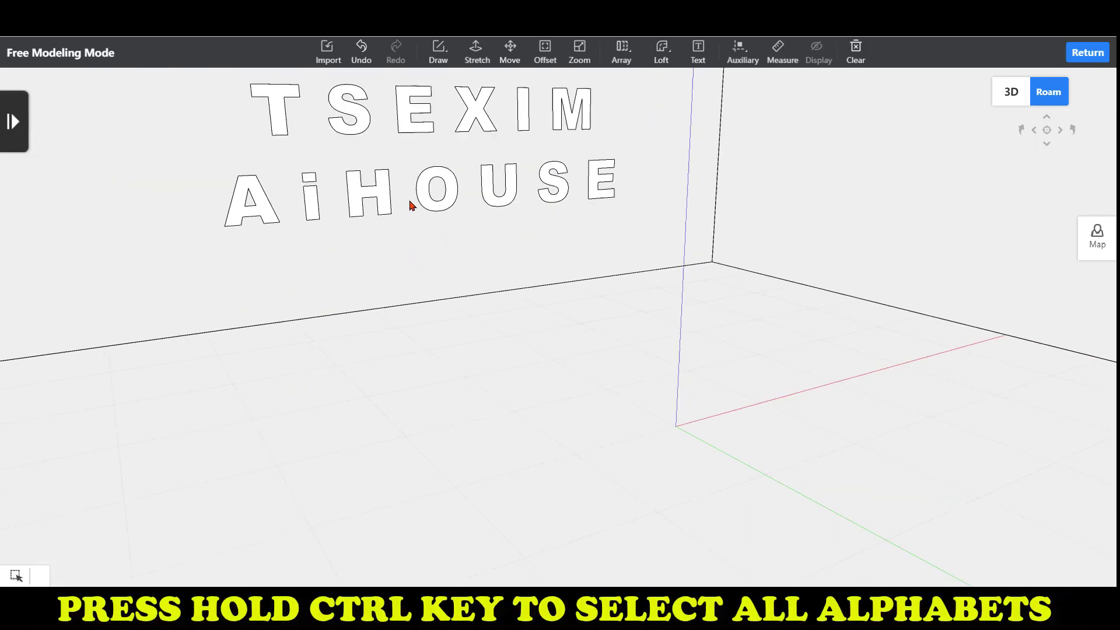
{"action": "scroll", "coordinate": [457, 208], "scroll_direction": "down", "scroll_amount": 1}
{"action": "middle_click_drag", "start_coordinate": [457, 208], "coordinate": [491, 261]}
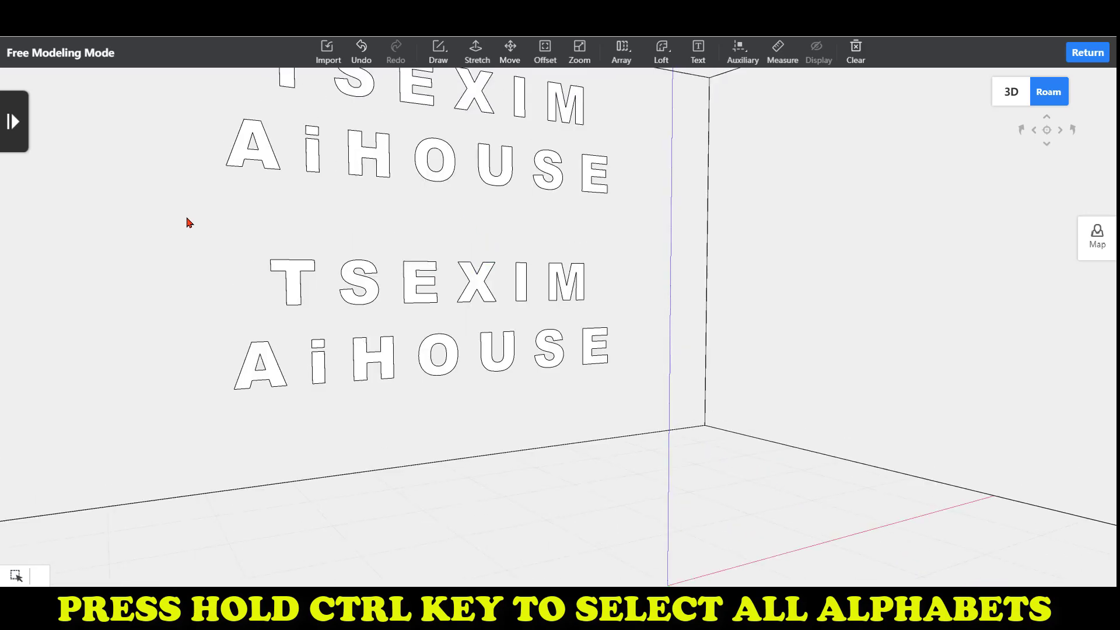
{"action": "left_click_drag", "start_coordinate": [171, 220], "coordinate": [671, 452], "text": "ctrl"}
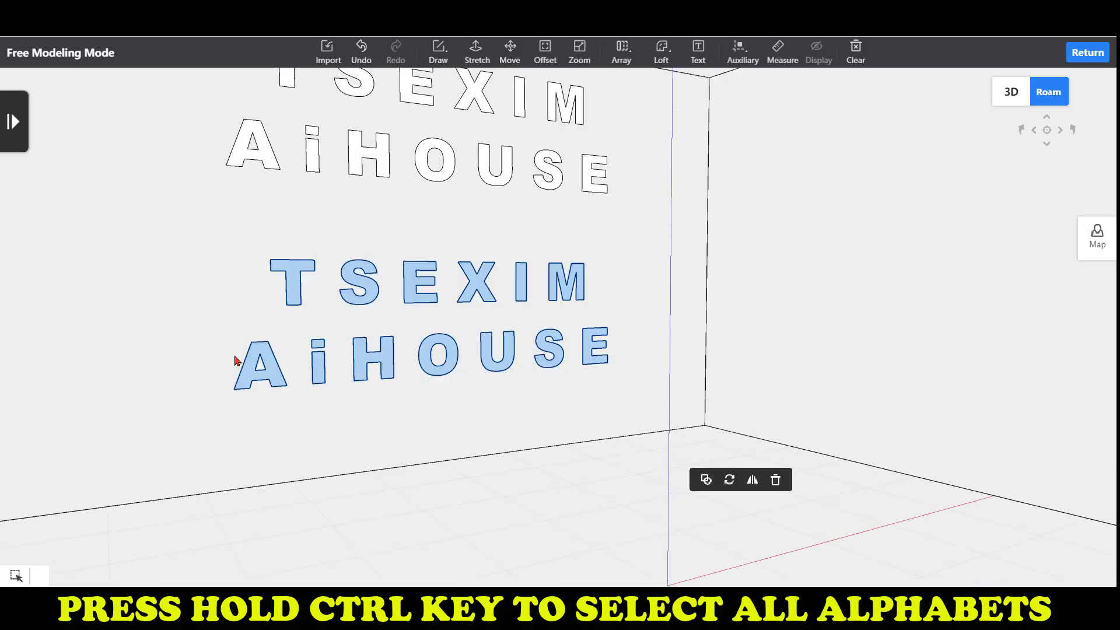
{"action": "key", "text": "m"}
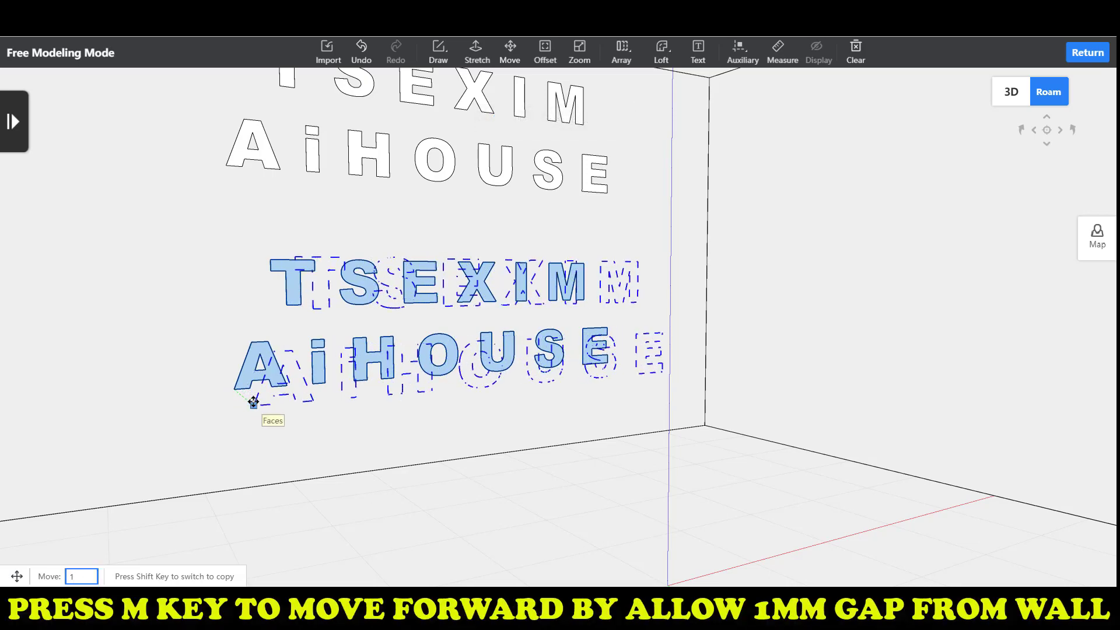
{"action": "type", "text": "1"}
{"action": "key", "text": "Return"}
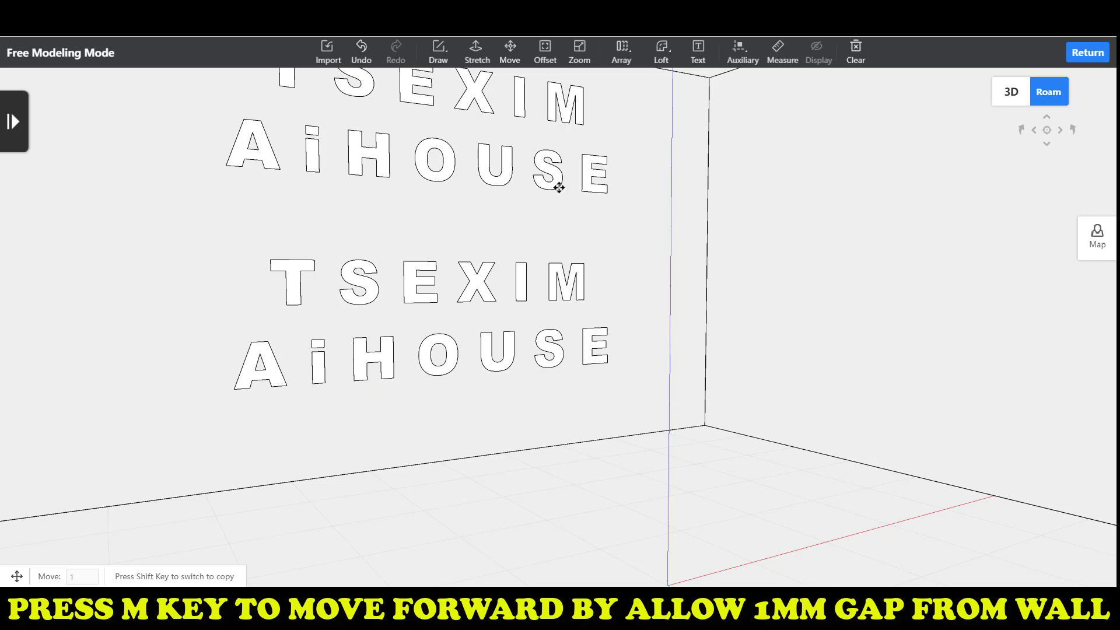
{"action": "key", "text": "Escape"}
Combine the lower TSEXIM letters into one group and the lower AiHOUSE letters into another
{"action": "key", "text": "q"}
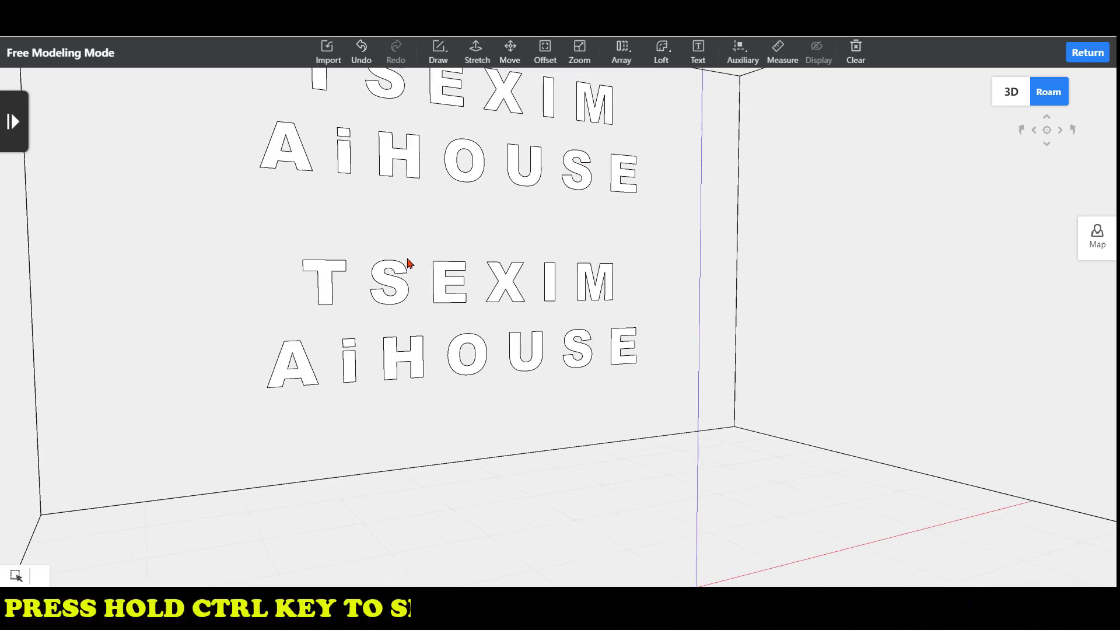
{"action": "left_click_drag", "start_coordinate": [278, 230], "coordinate": [681, 321], "text": "ctrl"}
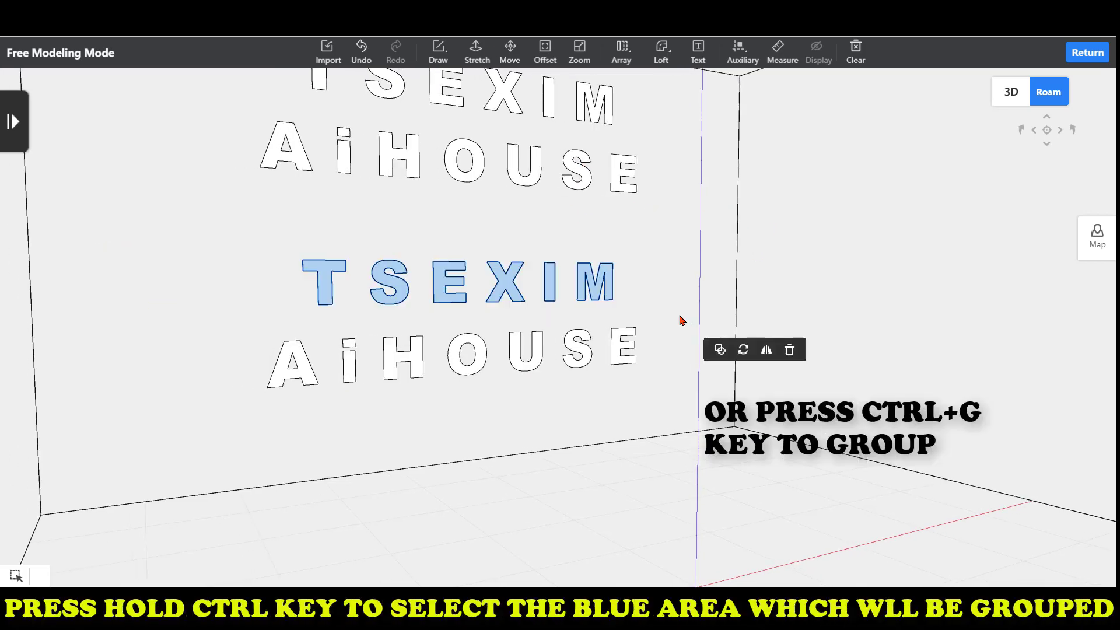
{"action": "left_click", "coordinate": [721, 350]}
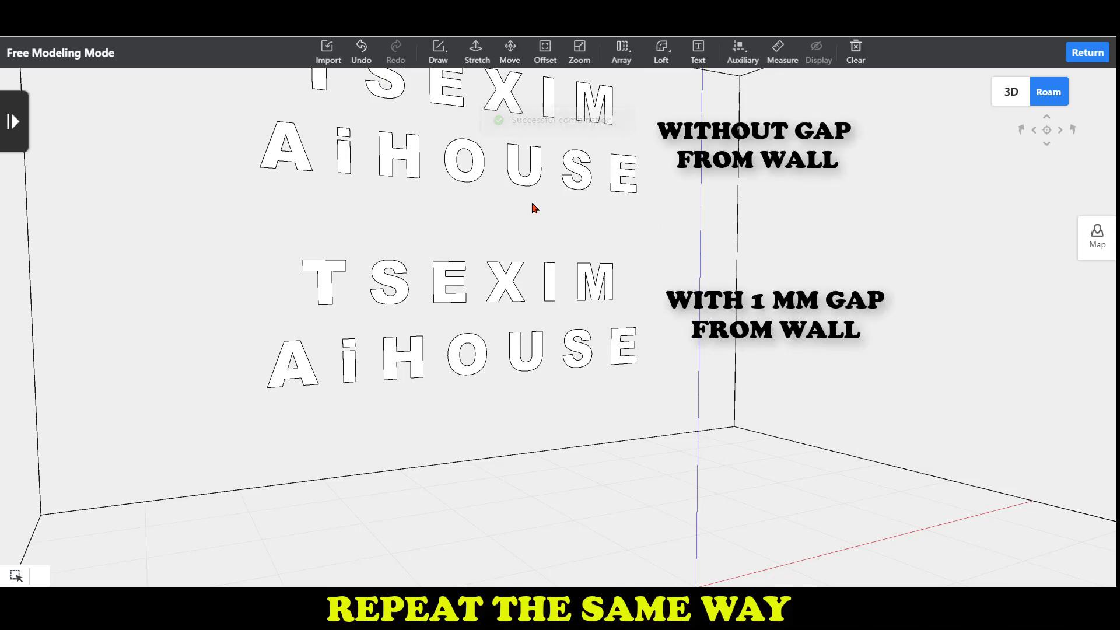
{"action": "left_click_drag", "start_coordinate": [256, 331], "coordinate": [717, 413]}
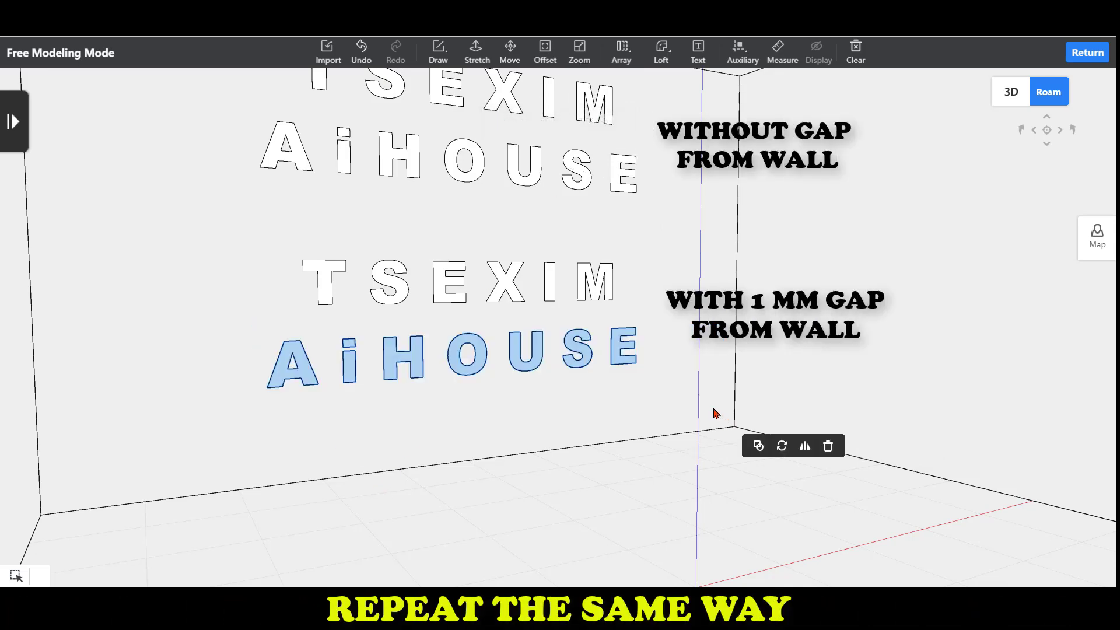
{"action": "left_click", "coordinate": [758, 447]}
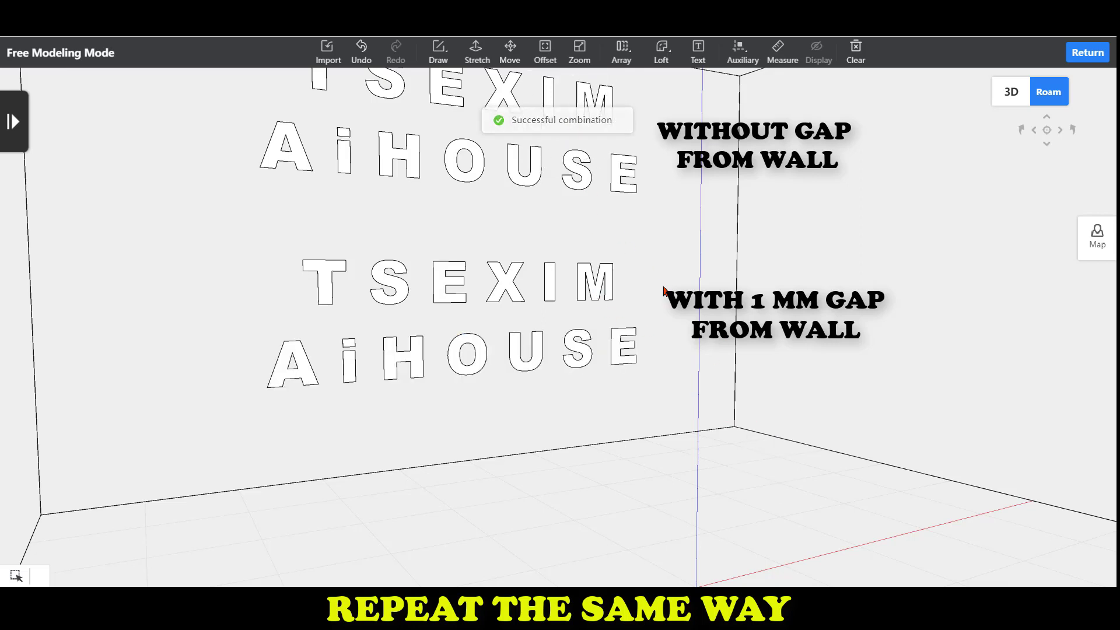
Leave Free Modeling mode and view both sets of letters on the wall in the rendered room
{"action": "right_click_drag", "start_coordinate": [654, 277], "coordinate": [650, 270]}
{"action": "key", "text": "Return"}
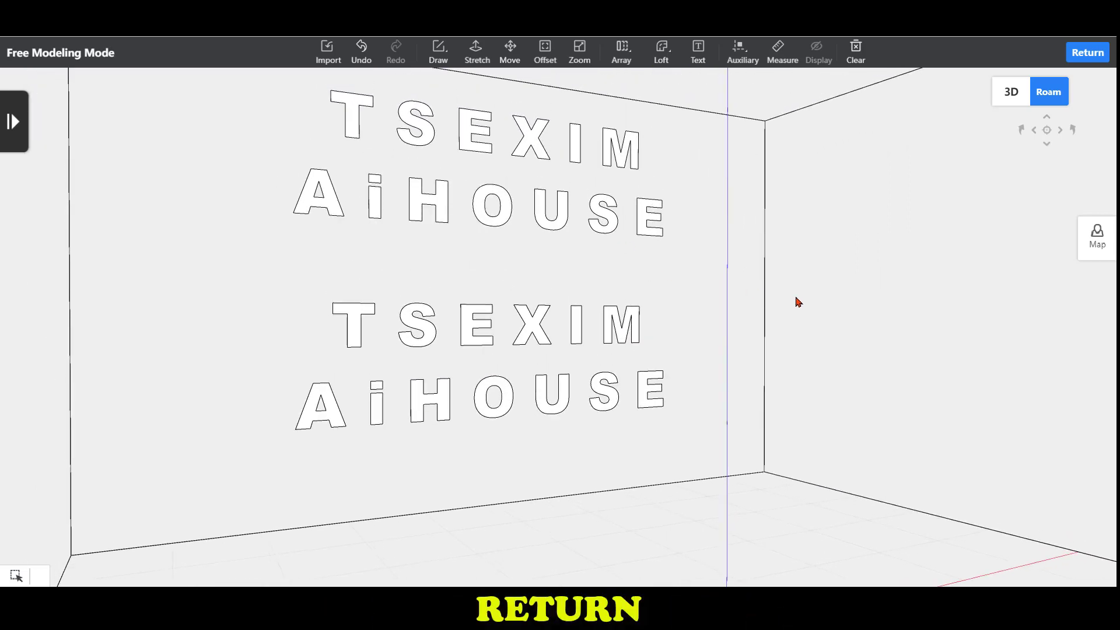
{"action": "left_click", "coordinate": [1076, 55]}
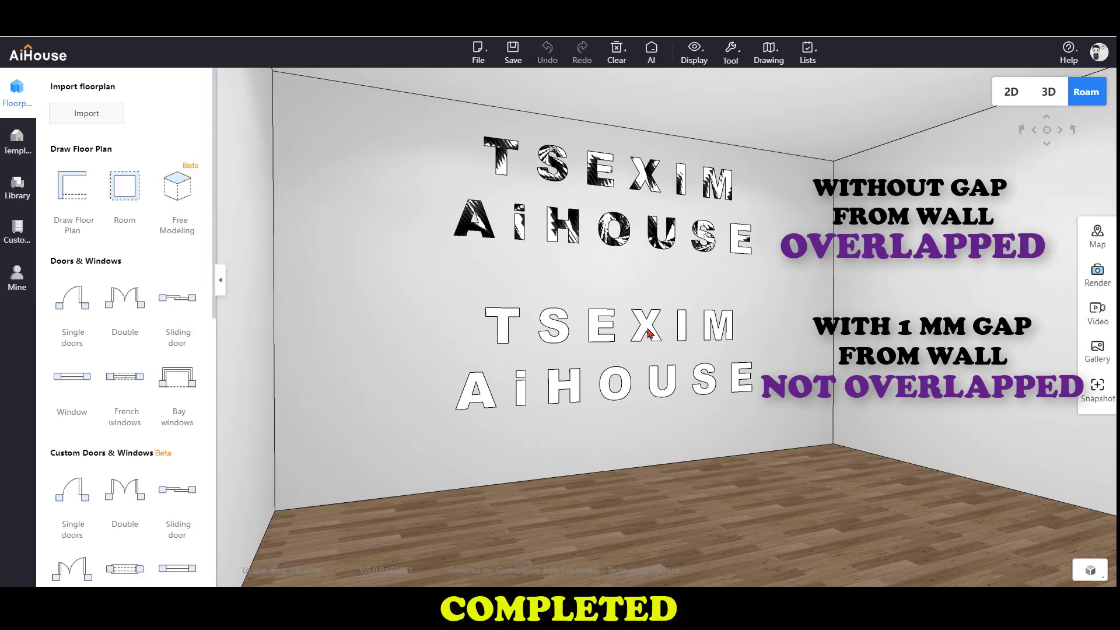
{"action": "left_click", "coordinate": [506, 318]}
{"action": "left_click", "coordinate": [500, 161]}
{"action": "left_click_drag", "start_coordinate": [714, 418], "coordinate": [662, 525]}
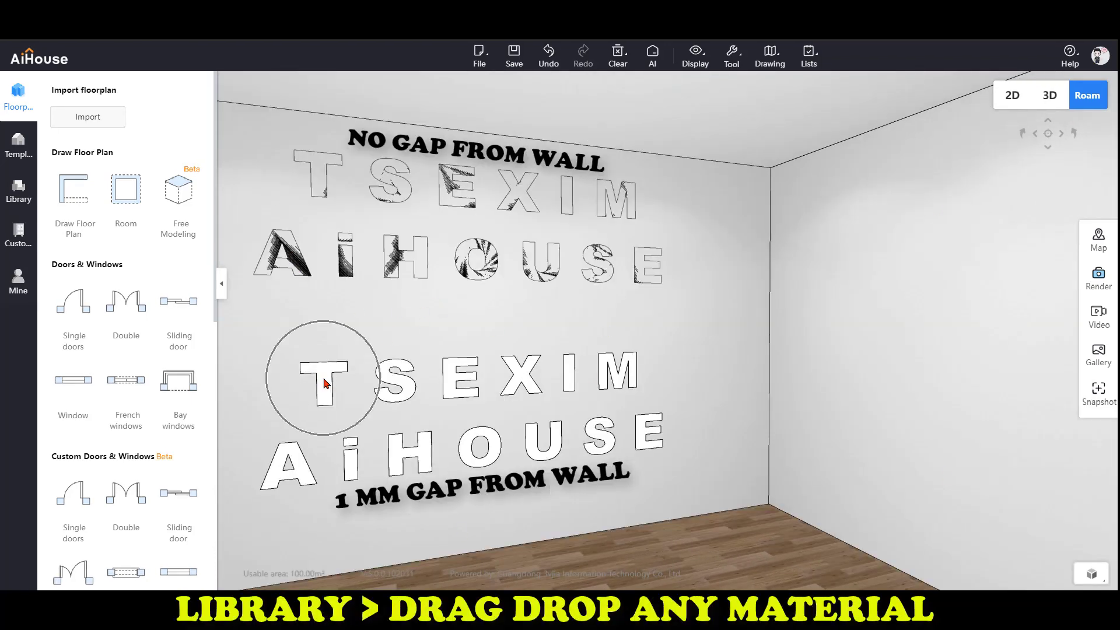
Show the Paint material category of the General material library and find the blue, charcoal and indigo swatches
{"action": "left_click", "coordinate": [18, 191]}
{"action": "left_click", "coordinate": [70, 146]}
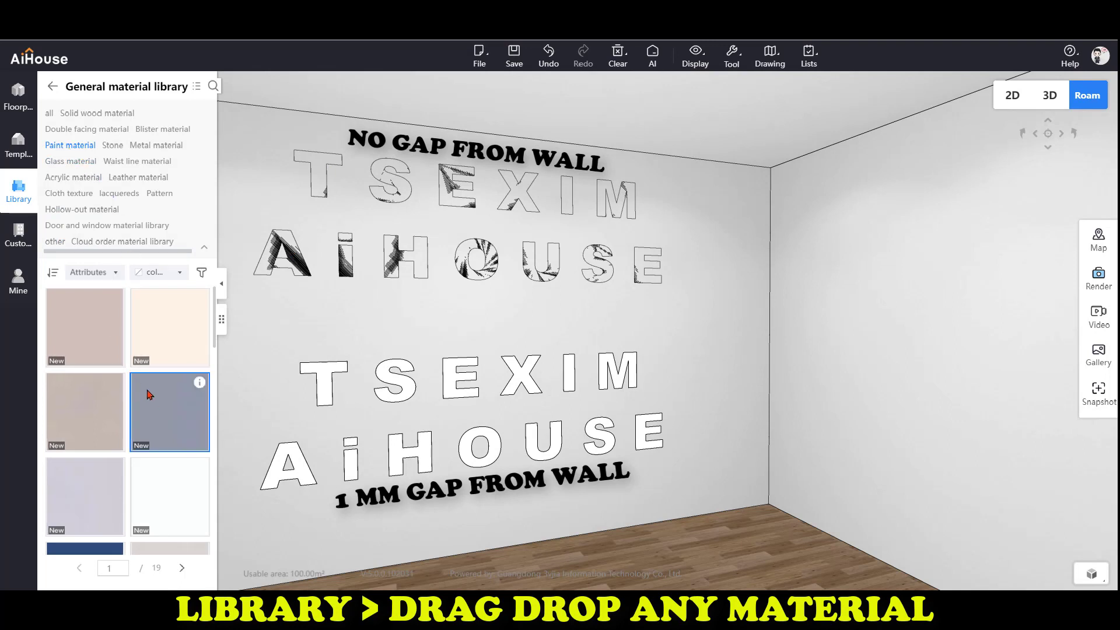
{"action": "scroll", "coordinate": [93, 406], "scroll_direction": "down", "scroll_amount": 3}
{"action": "scroll", "coordinate": [91, 405], "scroll_direction": "down", "scroll_amount": 2}
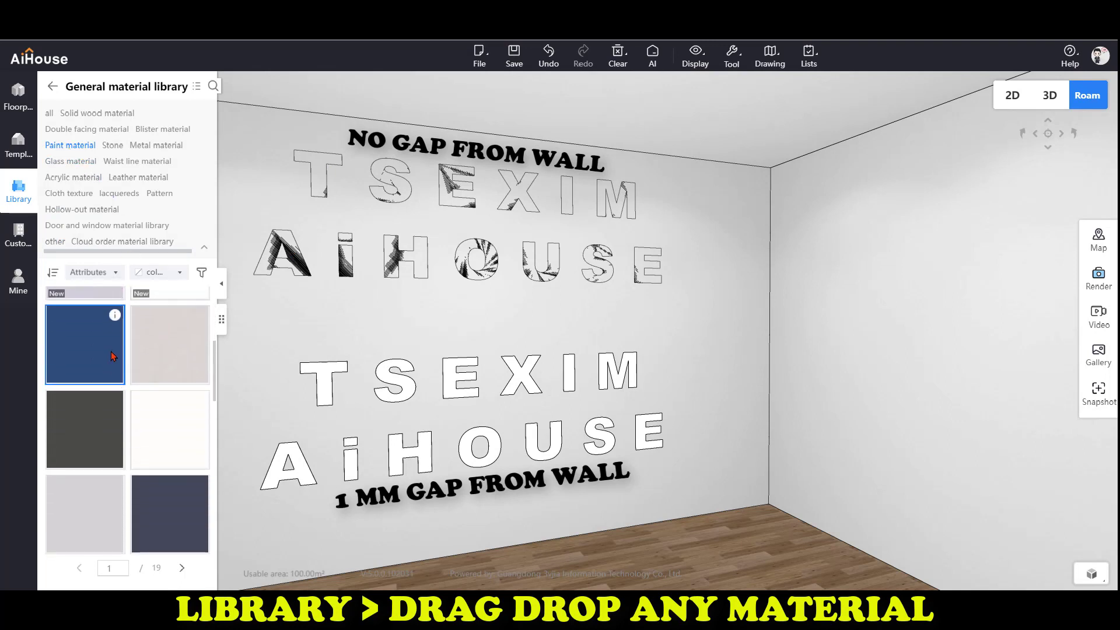
Apply separate paints to letters of the lower TSEXIM: indigo to T, blue to S, beige to E and charcoal to X
{"action": "mouse_move", "coordinate": [172, 499]}
{"action": "left_mouse_down"}
{"action": "mouse_move", "coordinate": [315, 378]}
{"action": "mouse_move", "coordinate": [395, 382]}
{"action": "left_mouse_up"}
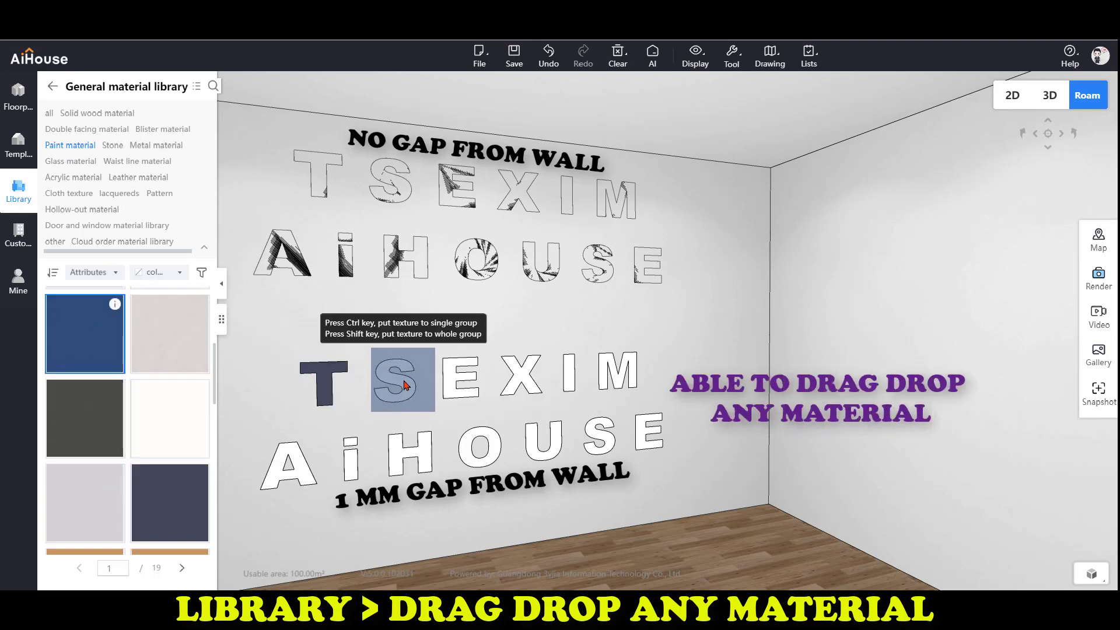
{"action": "left_click_drag", "start_coordinate": [169, 345], "coordinate": [461, 379]}
{"action": "left_click_drag", "start_coordinate": [113, 418], "coordinate": [521, 374]}
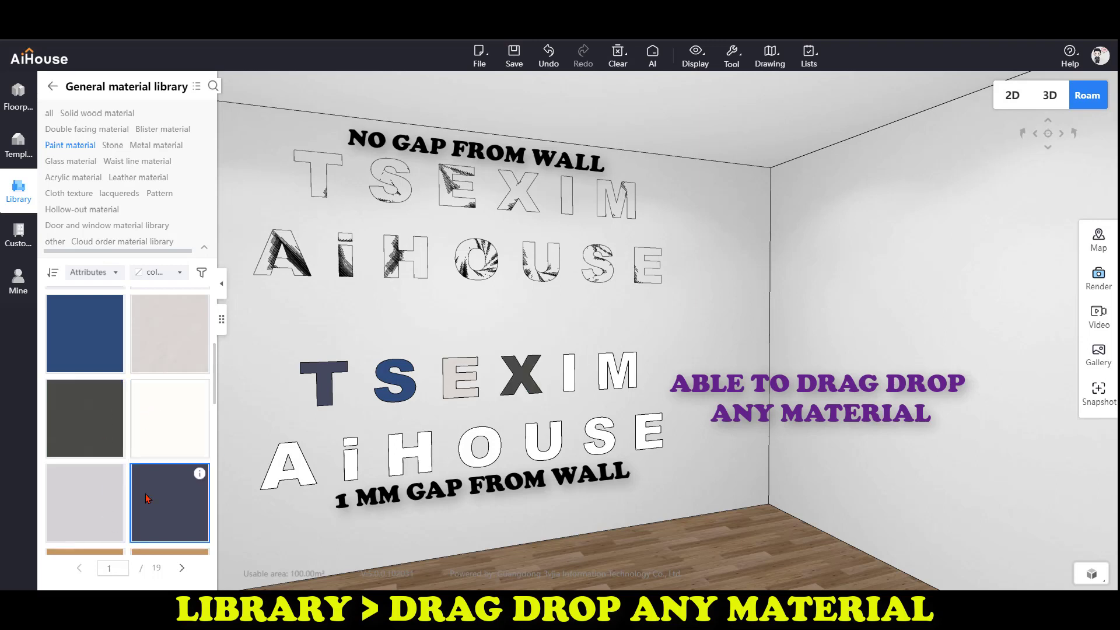
Apply paints to individual letters of the lower AiHOUSE, including orange-brown on the O and indigo on the A
{"action": "scroll", "coordinate": [149, 410], "scroll_direction": "down", "scroll_amount": 1}
{"action": "left_click_drag", "start_coordinate": [85, 525], "coordinate": [479, 447]}
{"action": "left_click_drag", "start_coordinate": [164, 461], "coordinate": [276, 478]}
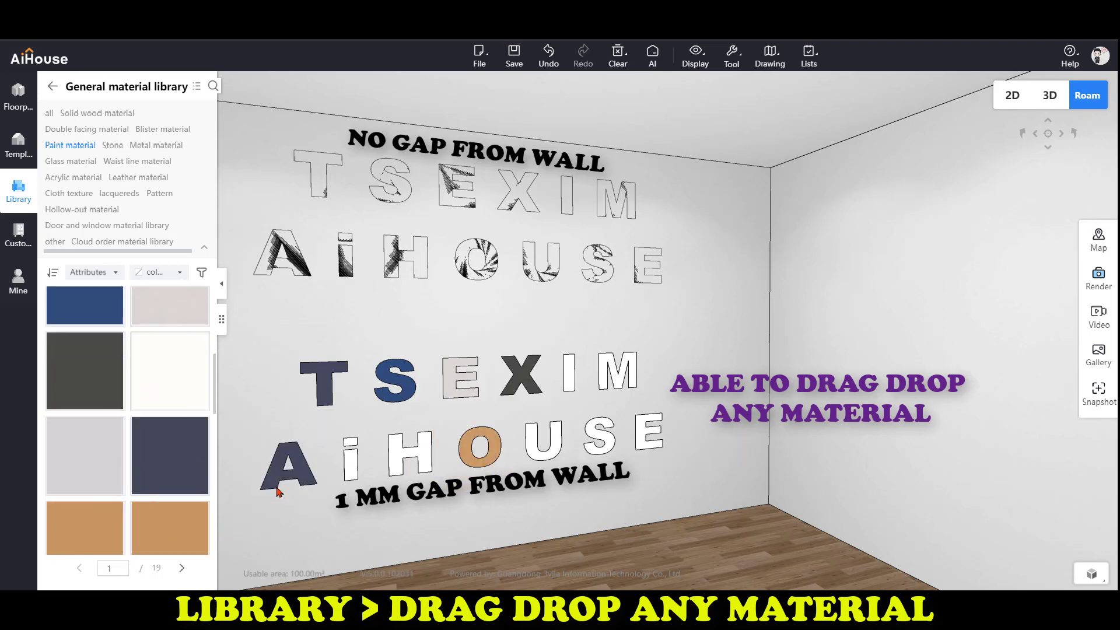
{"action": "left_click_drag", "start_coordinate": [105, 458], "coordinate": [351, 462]}
{"action": "left_click_drag", "start_coordinate": [93, 391], "coordinate": [403, 461]}
Apply charcoal paint to the whole lower AiHOUSE group, and orange-brown paint to both the AiHOUSE and TSEXIM groups
{"action": "left_click_drag", "start_coordinate": [87, 373], "coordinate": [534, 451]}
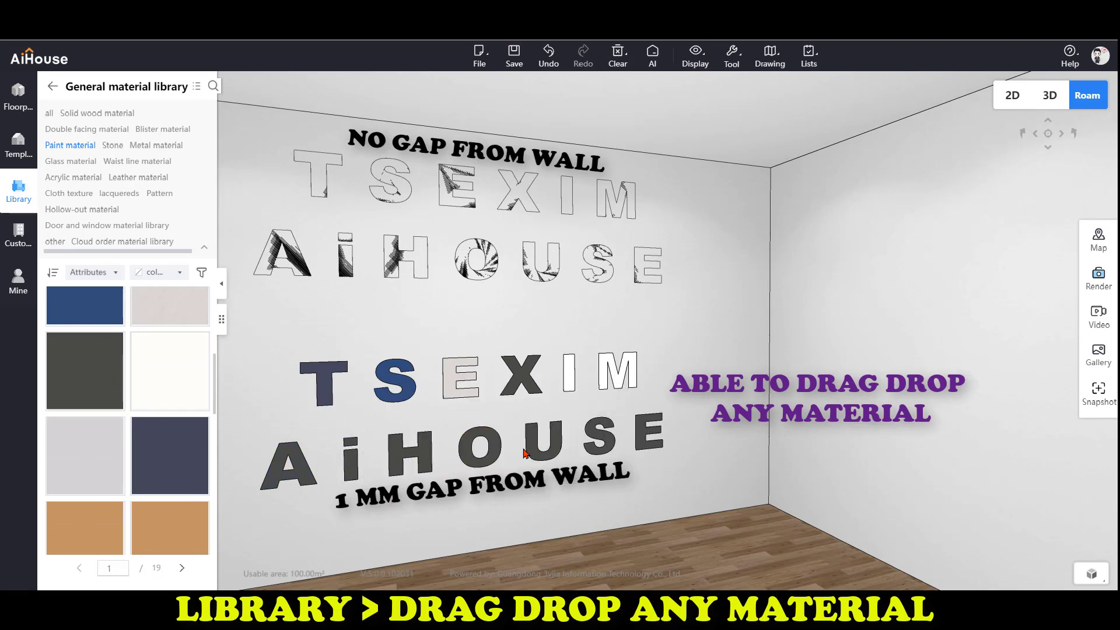
{"action": "left_click_drag", "start_coordinate": [183, 515], "coordinate": [289, 468]}
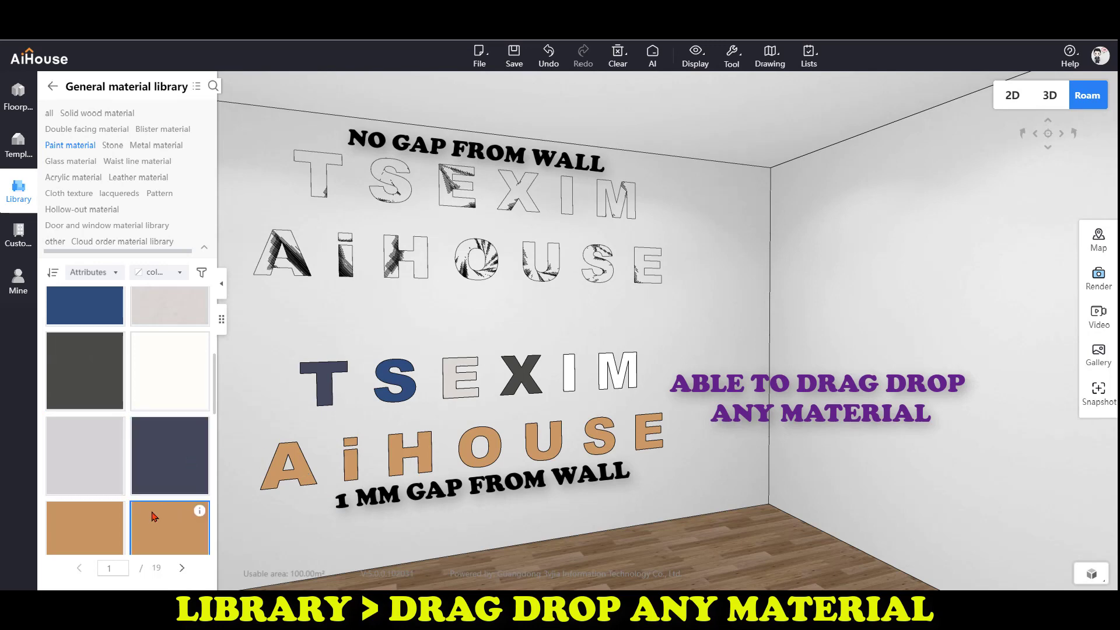
{"action": "left_click_drag", "start_coordinate": [154, 514], "coordinate": [320, 403]}
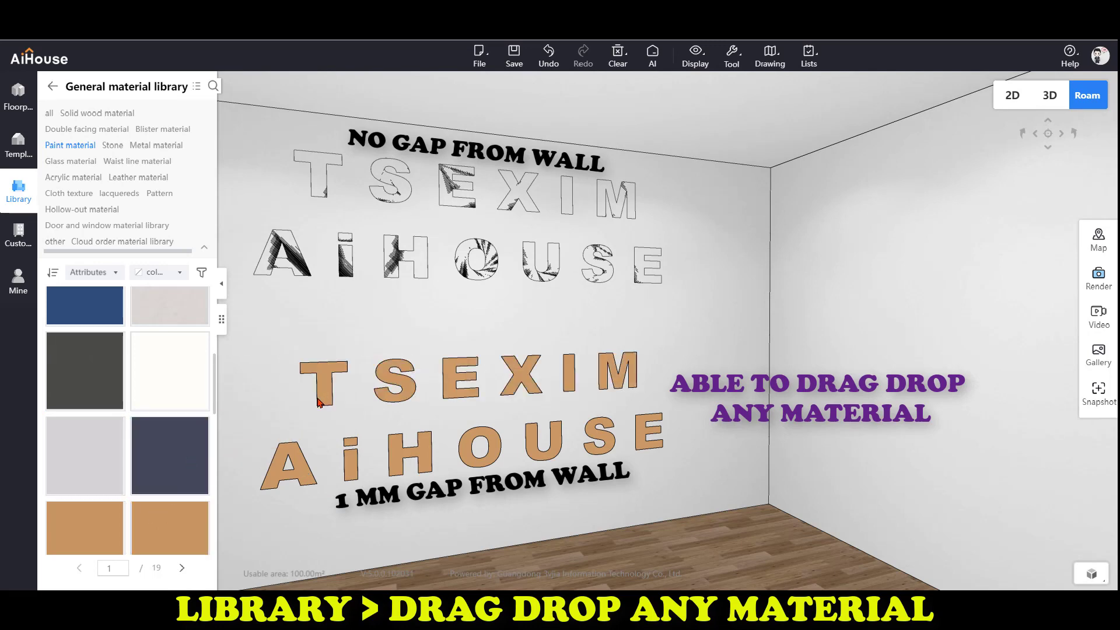
Apply charcoal paint to the whole lower TSEXIM group and blue paint to the whole lower AiHOUSE group
{"action": "left_click_drag", "start_coordinate": [83, 371], "coordinate": [324, 397]}
{"action": "left_click_drag", "start_coordinate": [166, 448], "coordinate": [309, 475]}
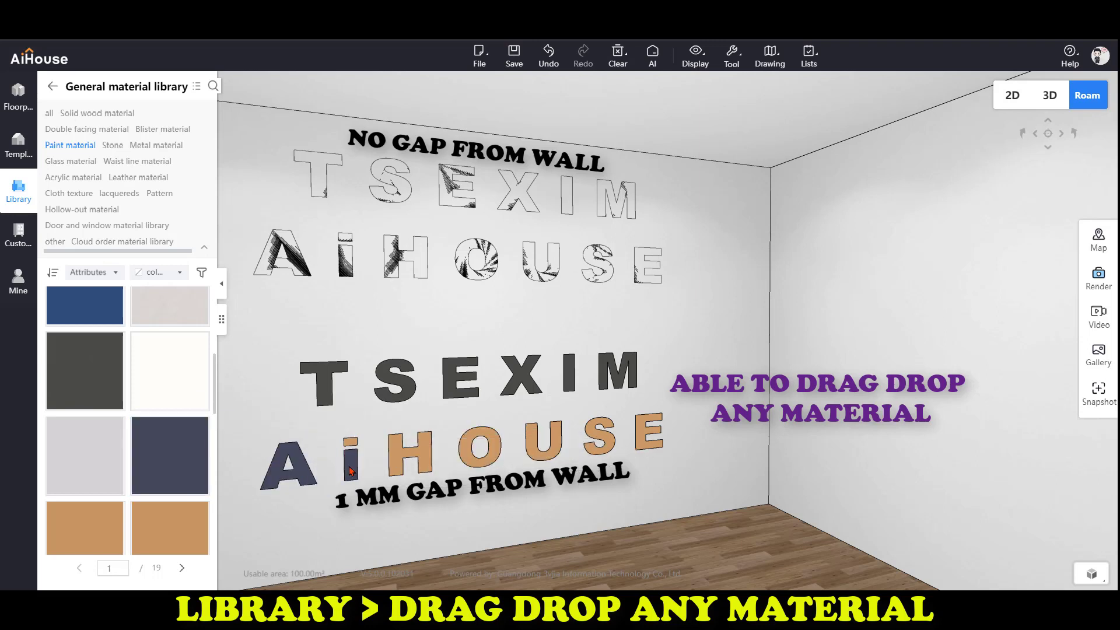
{"action": "left_click_drag", "start_coordinate": [82, 370], "coordinate": [411, 455]}
{"action": "left_click_drag", "start_coordinate": [84, 305], "coordinate": [480, 445]}
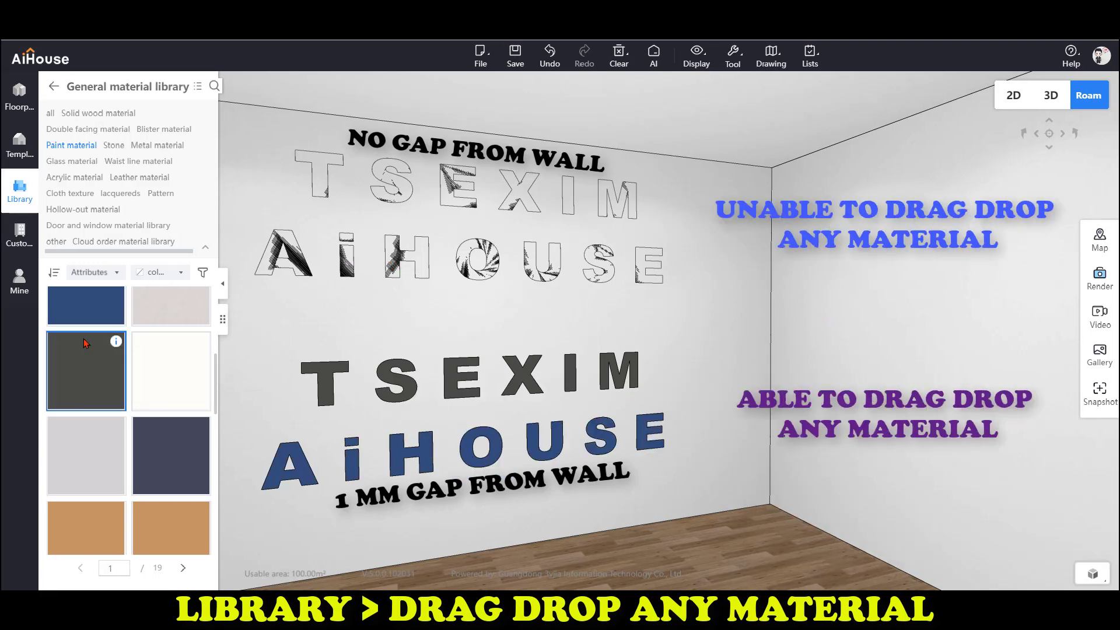
Try to apply paint materials to the upper letters that have no wall gap, ending with beige paint on the O
{"action": "mouse_move", "coordinate": [93, 321]}
{"action": "left_mouse_down"}
{"action": "mouse_move", "coordinate": [347, 264]}
{"action": "mouse_move", "coordinate": [130, 304]}
{"action": "mouse_move", "coordinate": [394, 256]}
{"action": "mouse_move", "coordinate": [294, 211]}
{"action": "mouse_move", "coordinate": [319, 166]}
{"action": "left_mouse_up"}
{"action": "mouse_move", "coordinate": [163, 308]}
{"action": "left_mouse_down"}
{"action": "mouse_move", "coordinate": [530, 257]}
{"action": "mouse_move", "coordinate": [493, 263]}
{"action": "left_mouse_up"}
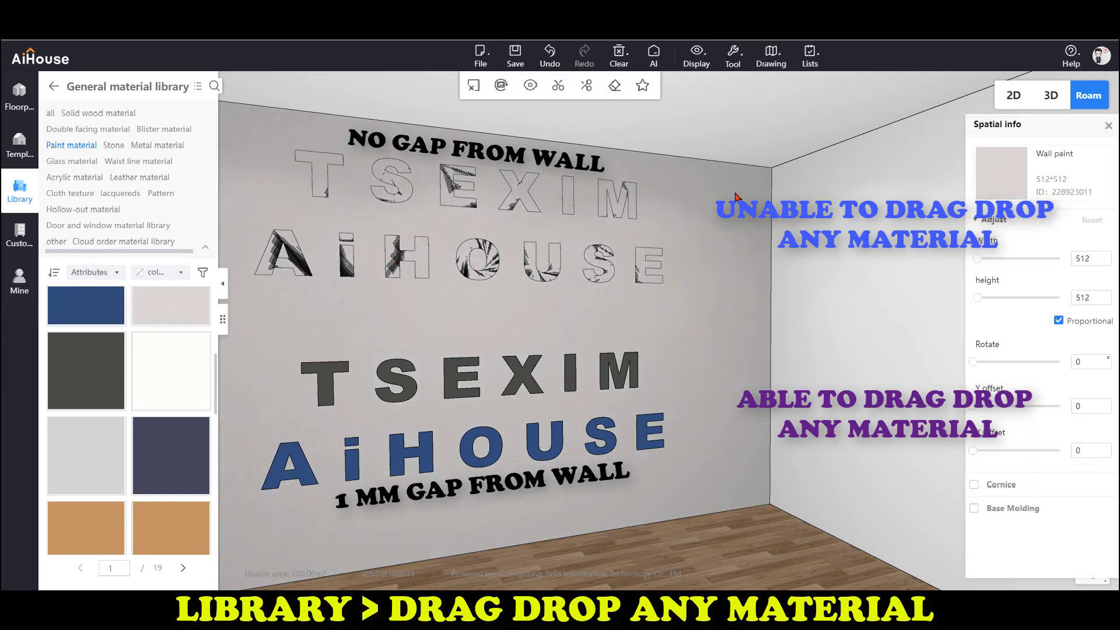
Undo the last paint change and try to apply another paint material to the O of the upper AiHOUSE
{"action": "key", "text": "ctrl+z"}
{"action": "scroll", "coordinate": [170, 420], "scroll_direction": "down", "scroll_amount": 1}
{"action": "left_click_drag", "start_coordinate": [171, 516], "coordinate": [465, 264]}
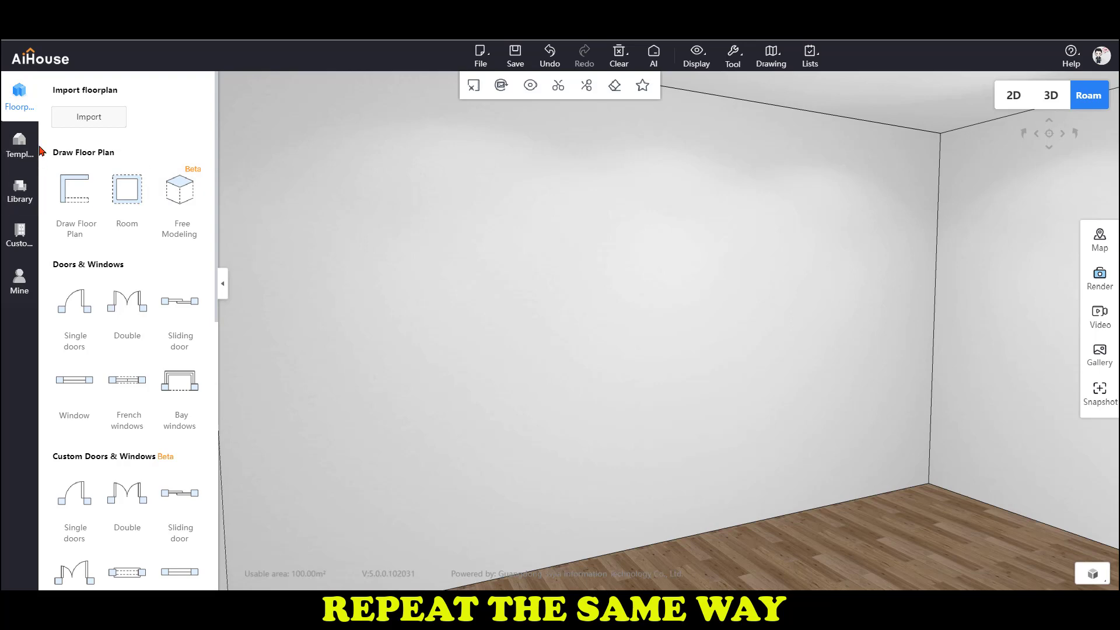
Enter free modeling, import the drawing "CAD - AIHOUSE 5 600.dwg" and place its text outlines on the room's long wall
{"action": "left_click", "coordinate": [182, 192]}
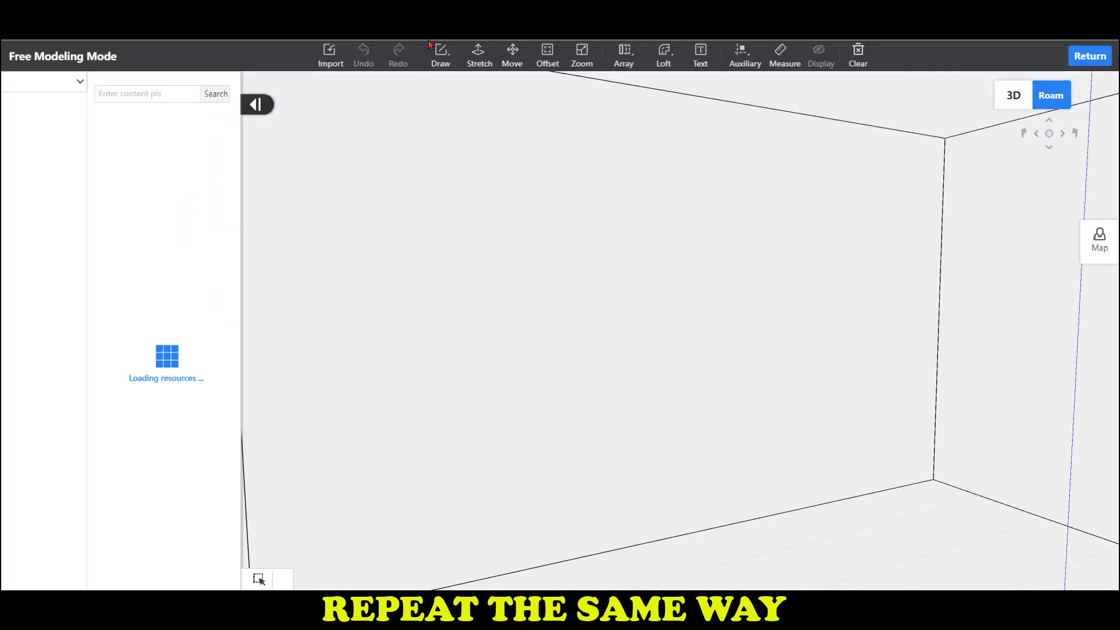
{"action": "left_click", "coordinate": [257, 106]}
{"action": "left_click", "coordinate": [338, 55]}
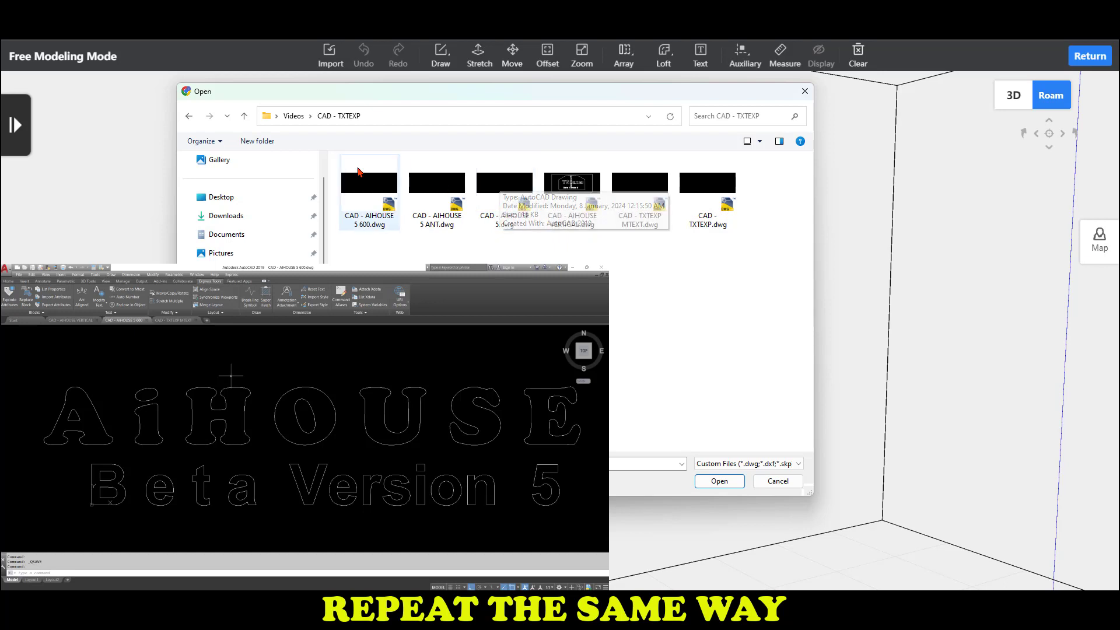
{"action": "left_click", "coordinate": [384, 190]}
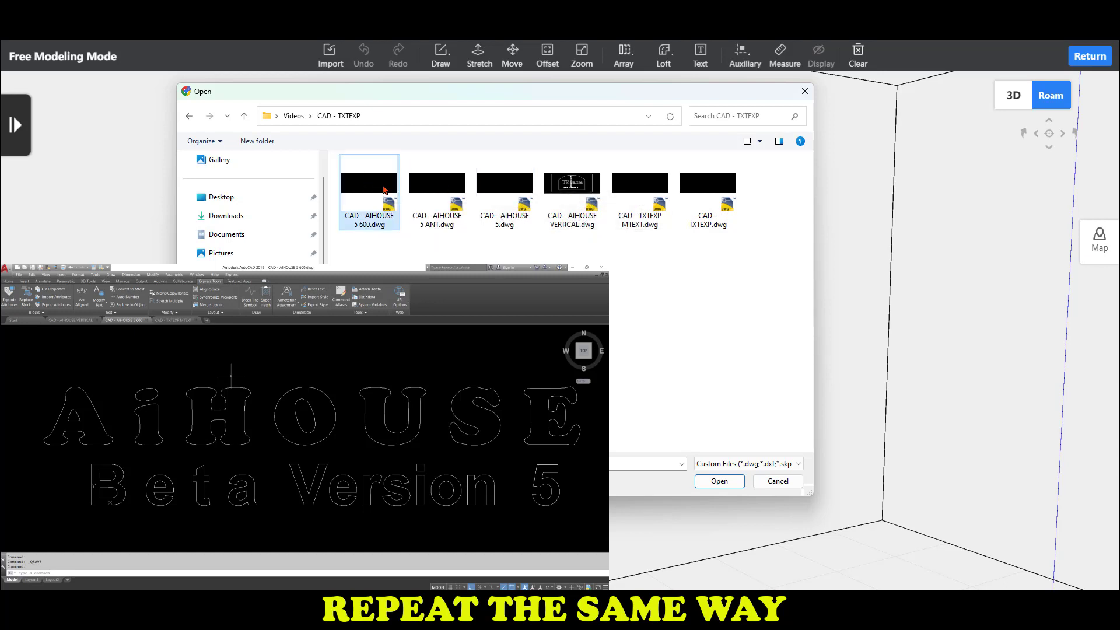
{"action": "double_click", "coordinate": [385, 190]}
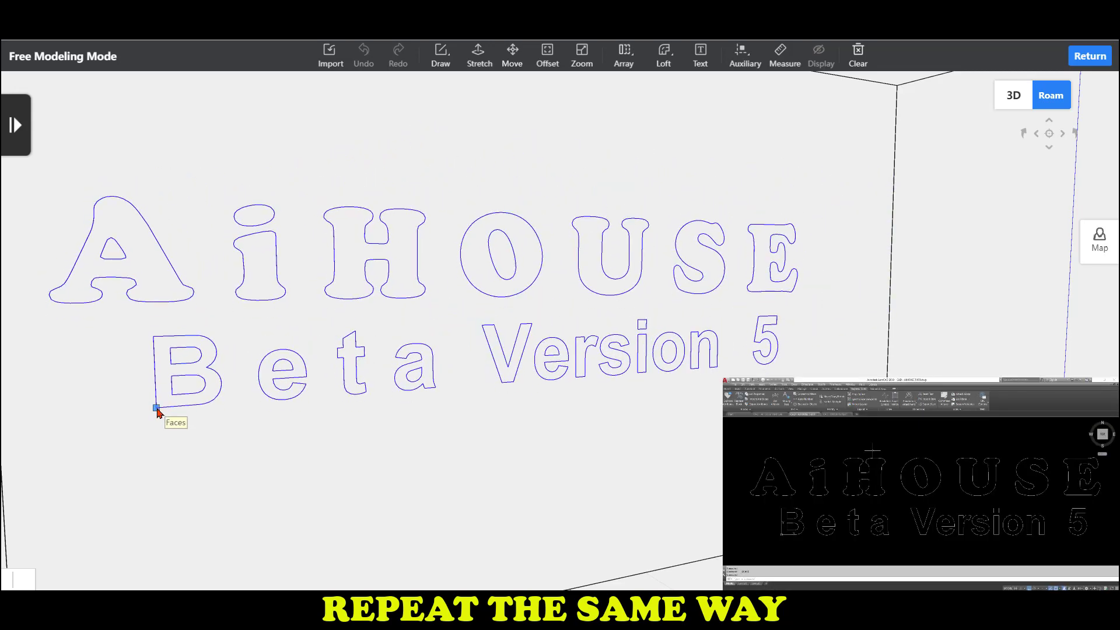
{"action": "left_click", "coordinate": [154, 410]}
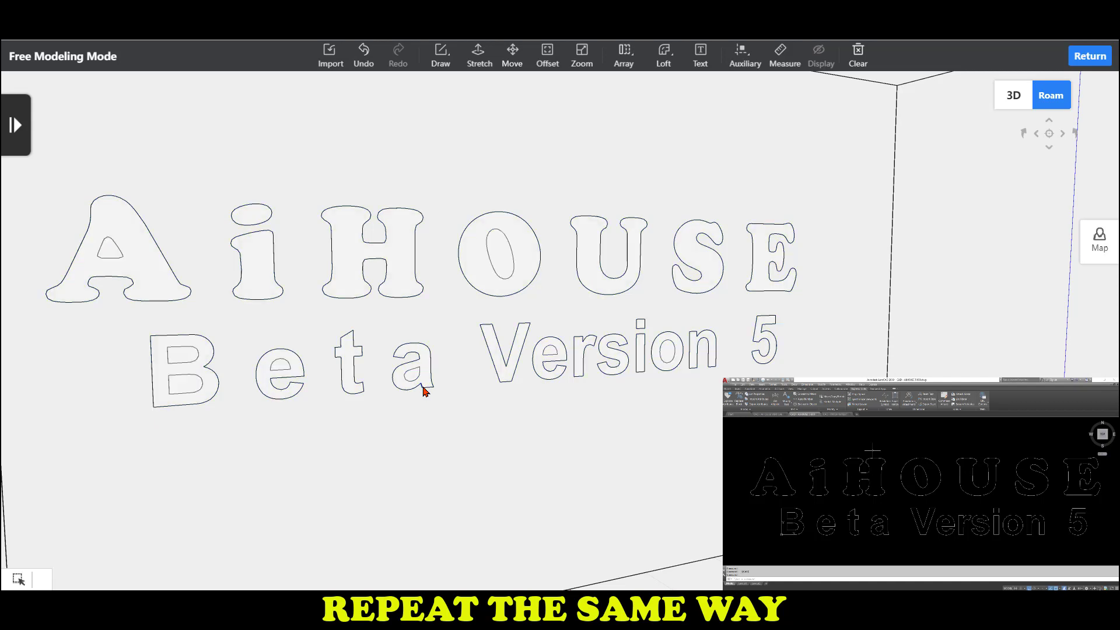
Delete the inner faces enclosed by the A and the O of AiHOUSE
{"action": "left_click", "coordinate": [107, 258]}
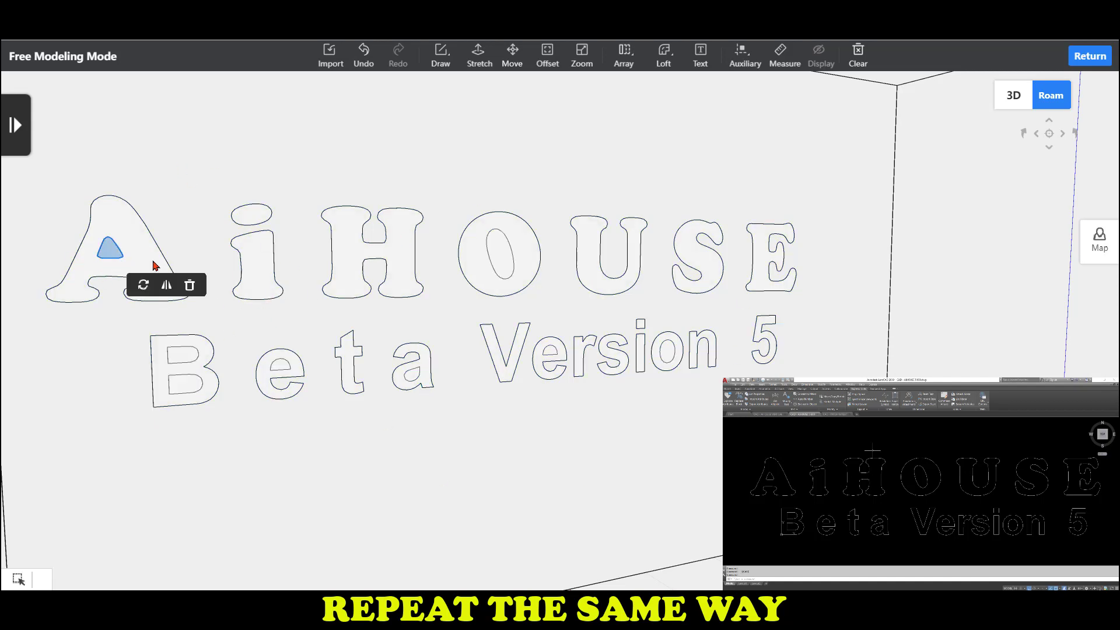
{"action": "left_click", "coordinate": [190, 284]}
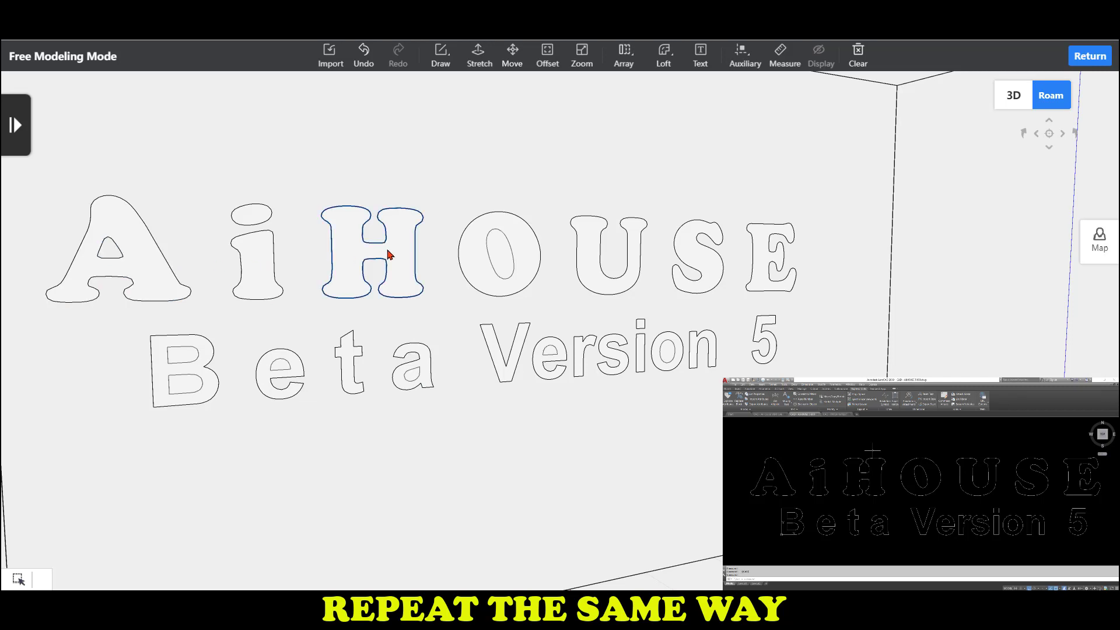
{"action": "left_click", "coordinate": [507, 261]}
{"action": "left_click", "coordinate": [594, 289]}
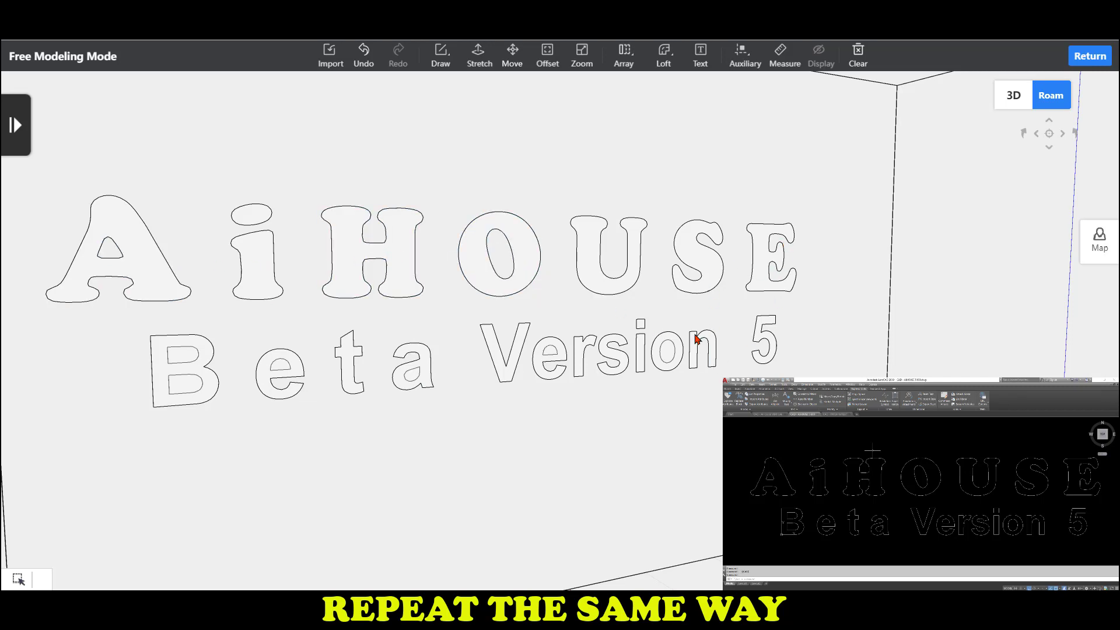
Try to delete the inner face of the o in Version, and delete both inner faces of the B in Beta
{"action": "scroll", "coordinate": [671, 356], "scroll_direction": "down", "scroll_amount": 1}
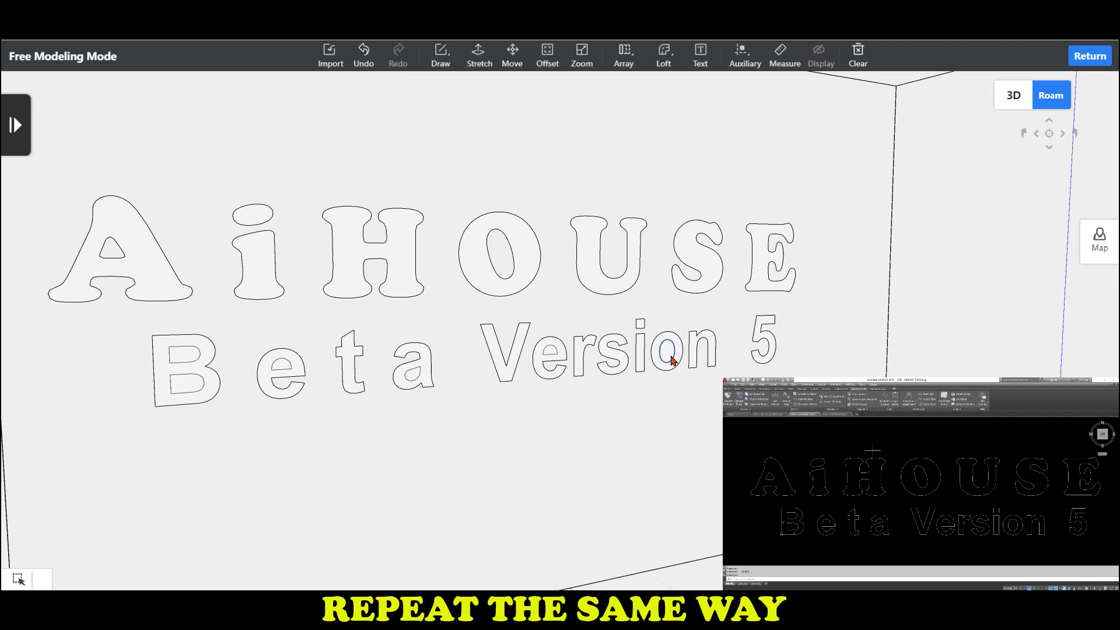
{"action": "left_click", "coordinate": [671, 357]}
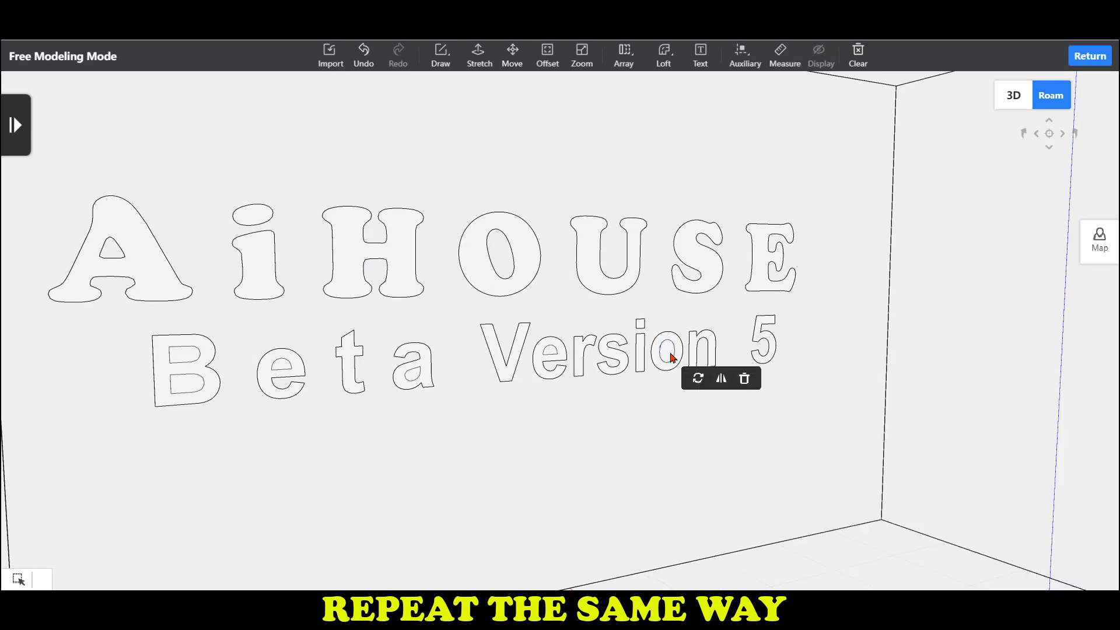
{"action": "key", "text": "Delete"}
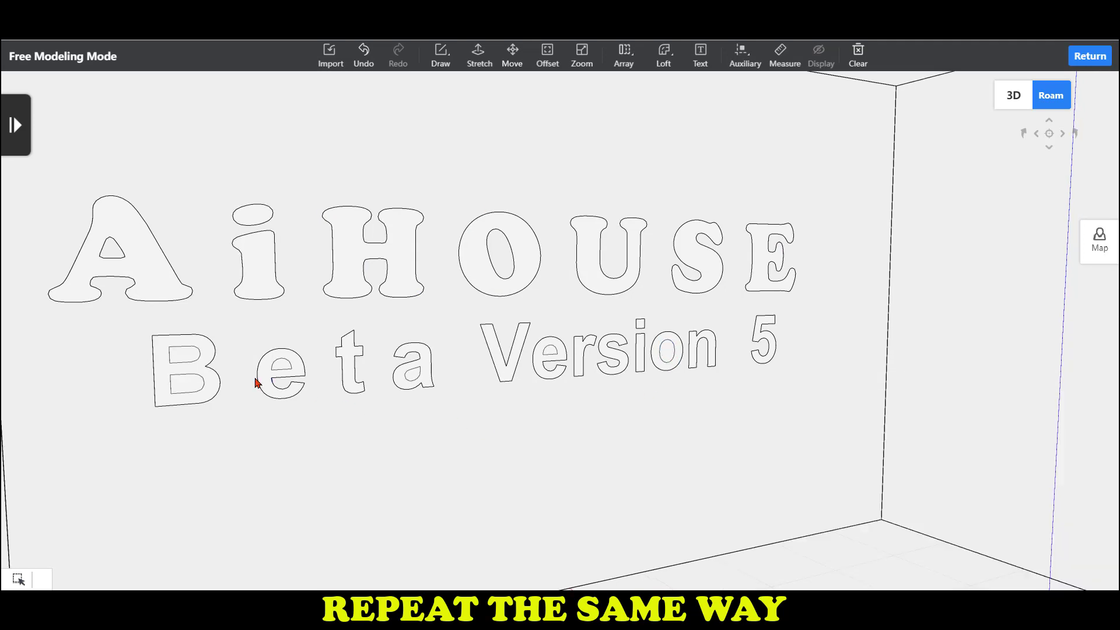
{"action": "left_click", "coordinate": [195, 393]}
{"action": "key", "text": "Delete"}
{"action": "left_click", "coordinate": [183, 356]}
{"action": "key", "text": "Delete"}
Delete the inner faces of the e and the a in Beta
{"action": "scroll", "coordinate": [277, 368], "scroll_direction": "up", "scroll_amount": 2}
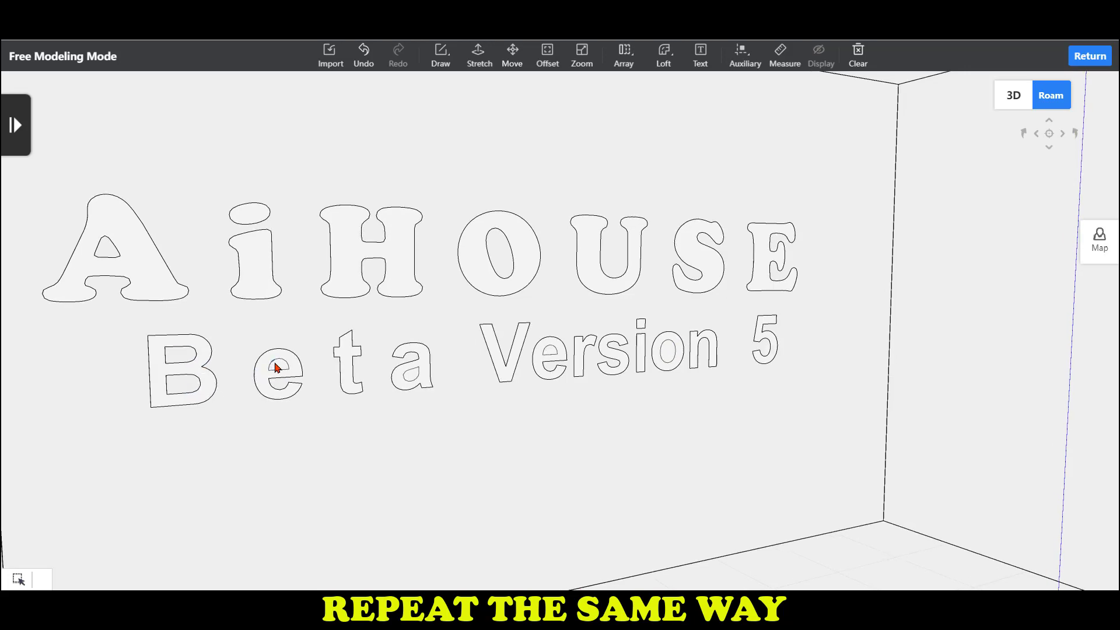
{"action": "scroll", "coordinate": [247, 400], "scroll_direction": "up", "scroll_amount": 5}
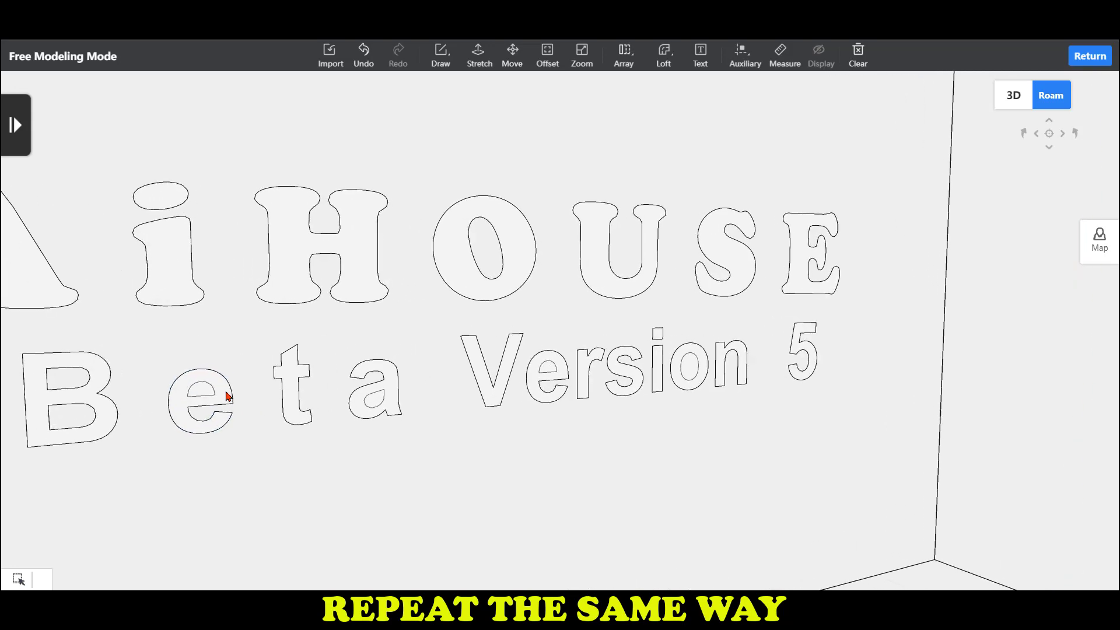
{"action": "left_click", "coordinate": [208, 395]}
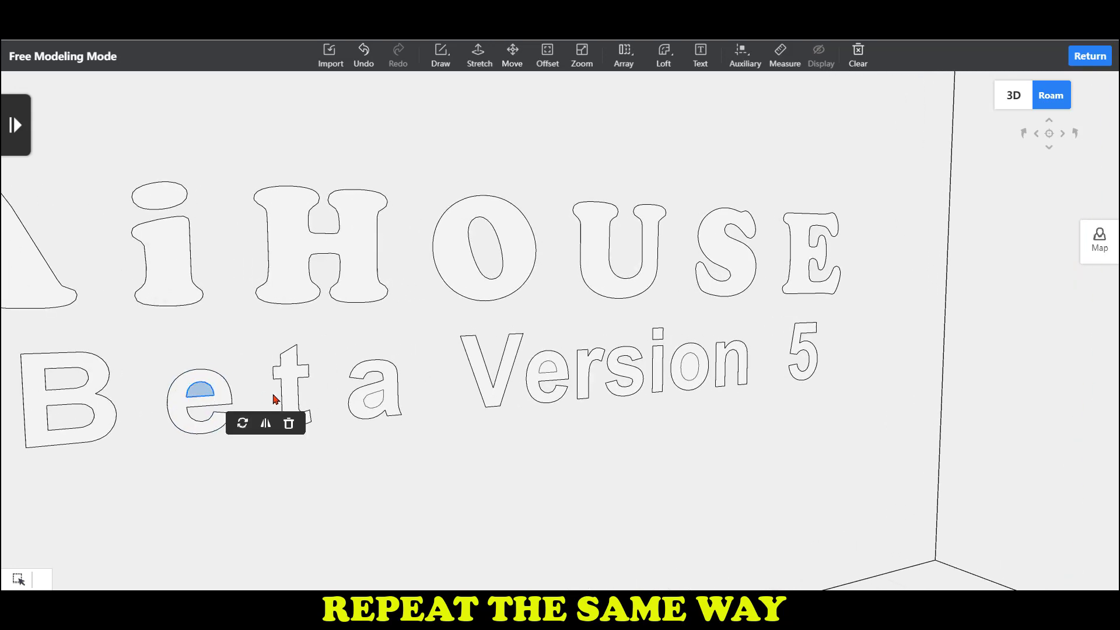
{"action": "key", "text": "Delete"}
{"action": "left_click", "coordinate": [373, 402]}
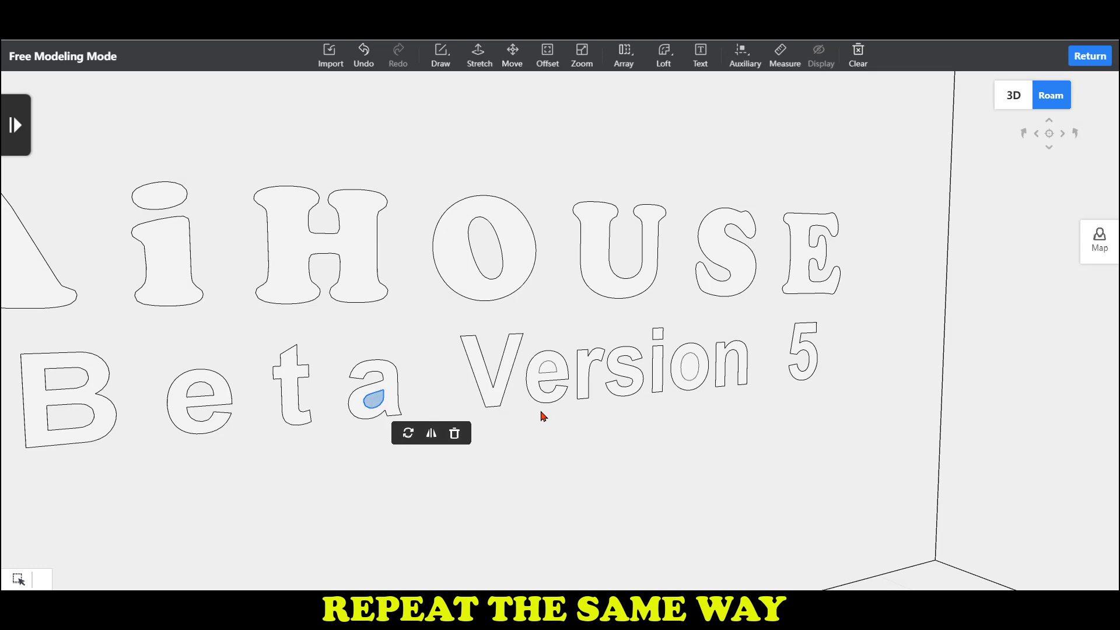
{"action": "key", "text": "Delete"}
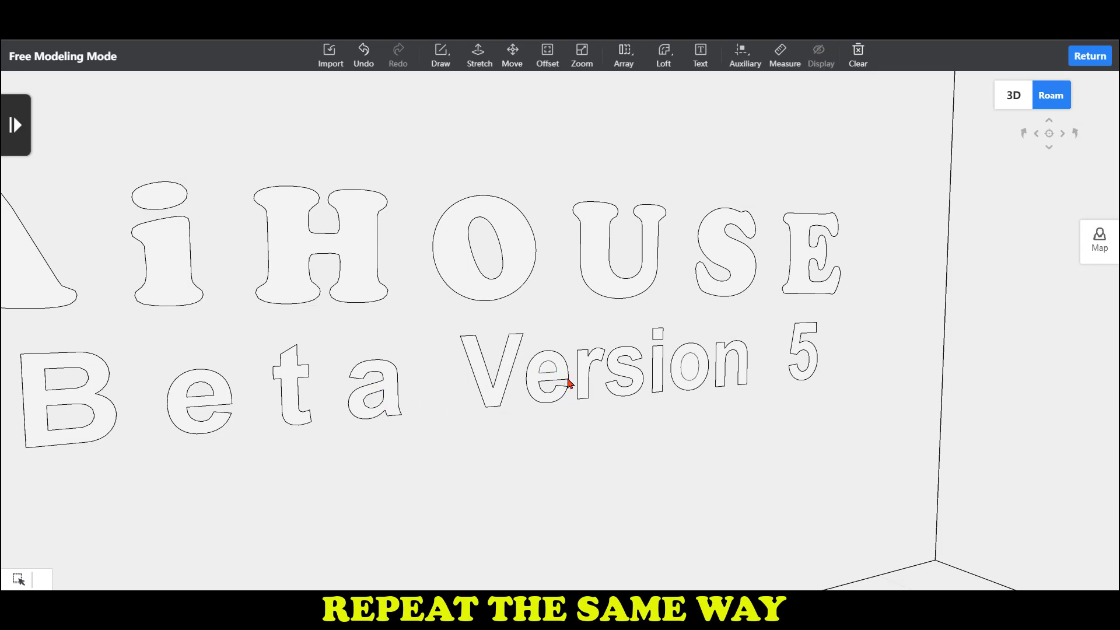
Delete the inner faces of the e and the o in Version
{"action": "scroll", "coordinate": [569, 383], "scroll_direction": "up", "scroll_amount": 5}
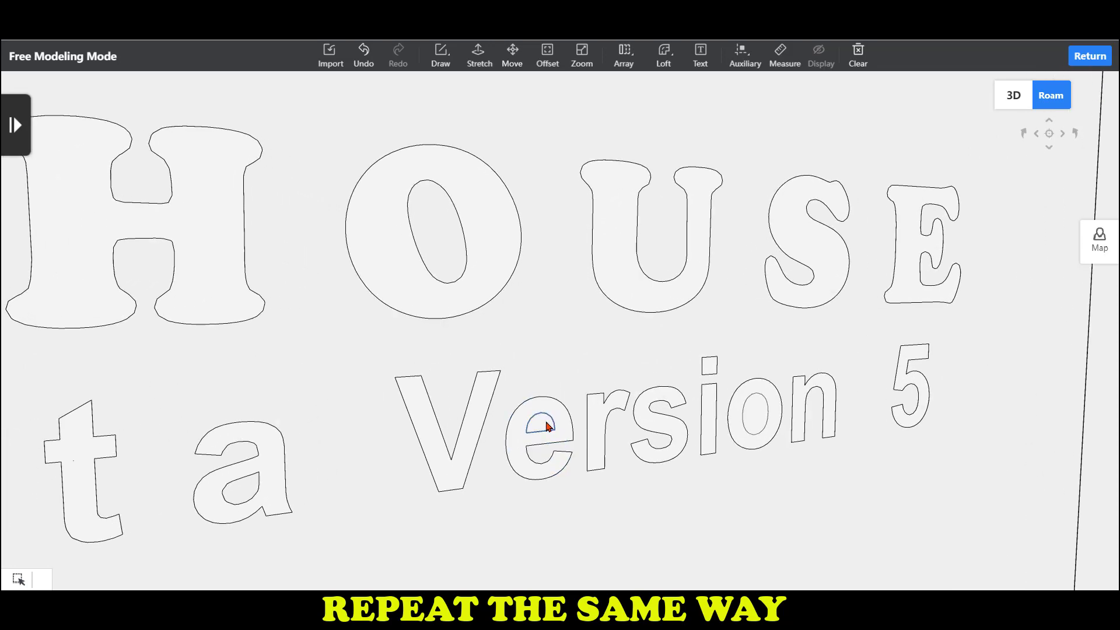
{"action": "left_click", "coordinate": [549, 426]}
{"action": "key", "text": "Delete"}
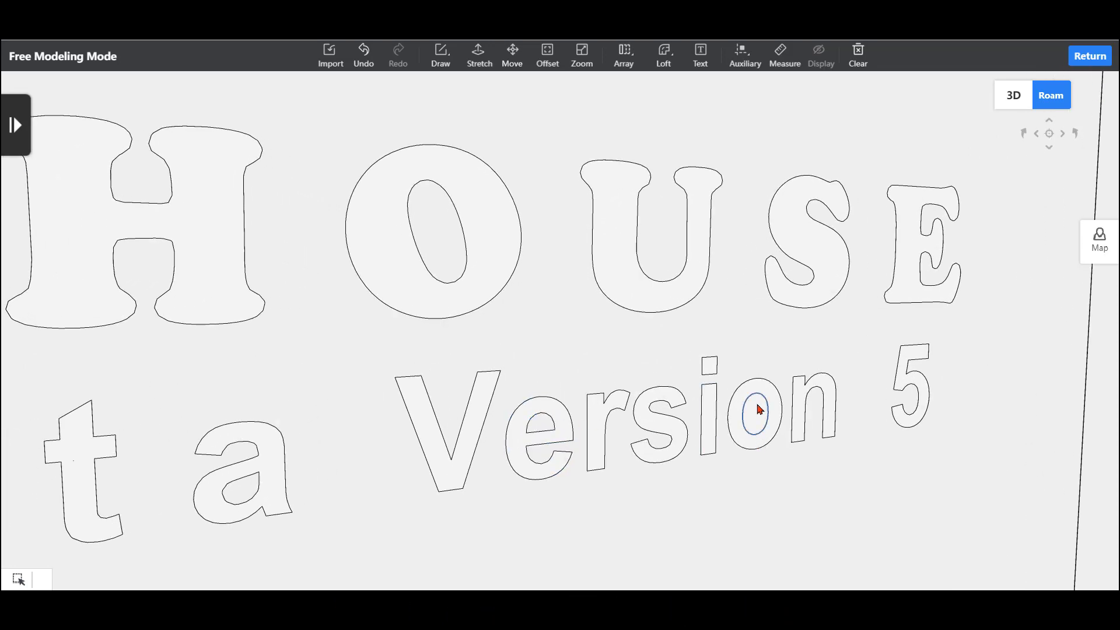
{"action": "left_click", "coordinate": [758, 419]}
{"action": "key", "text": "Delete"}
Select all letter faces of AiHOUSE and Beta Version 5 and move them 1 mm off the wall
{"action": "scroll", "coordinate": [762, 513], "scroll_direction": "down", "scroll_amount": 5}
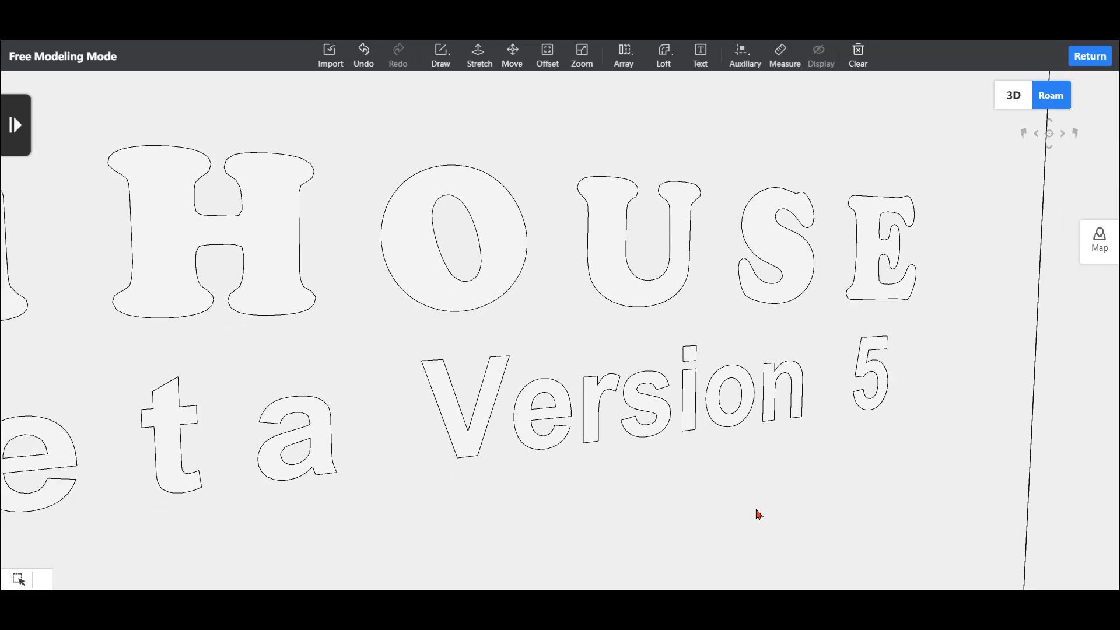
{"action": "scroll", "coordinate": [642, 500], "scroll_direction": "down", "scroll_amount": 4}
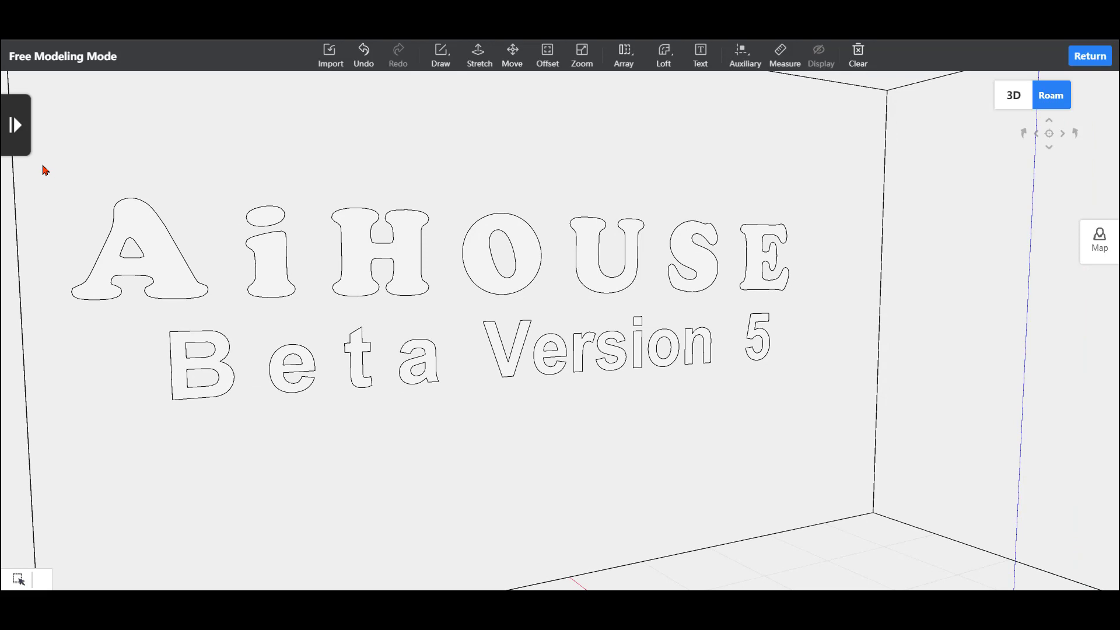
{"action": "left_click_drag", "start_coordinate": [45, 169], "coordinate": [828, 440]}
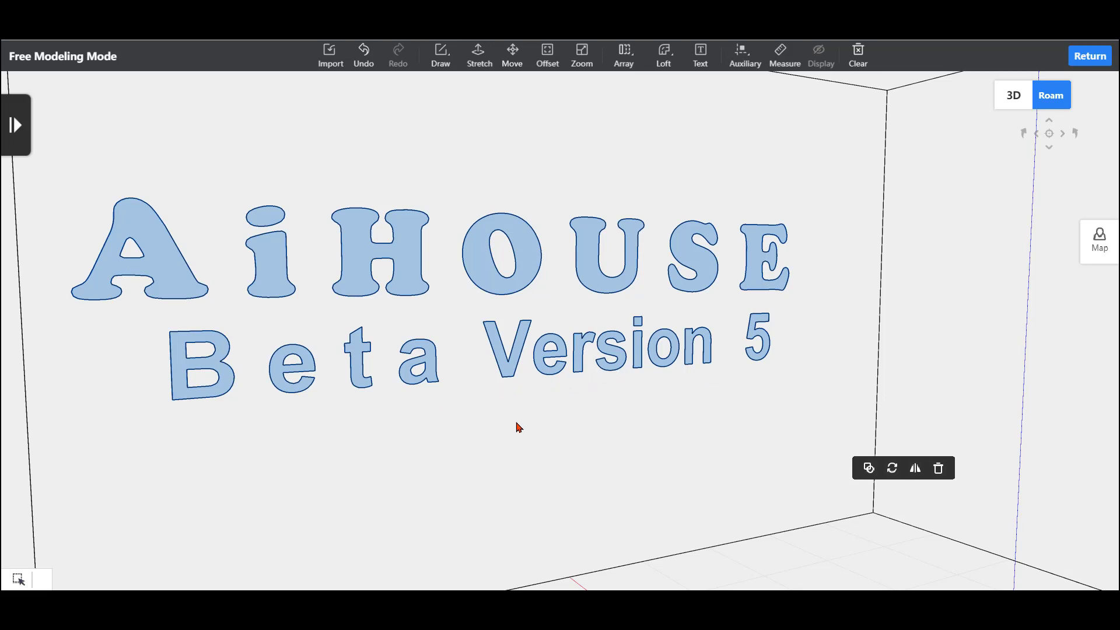
{"action": "key", "text": "m"}
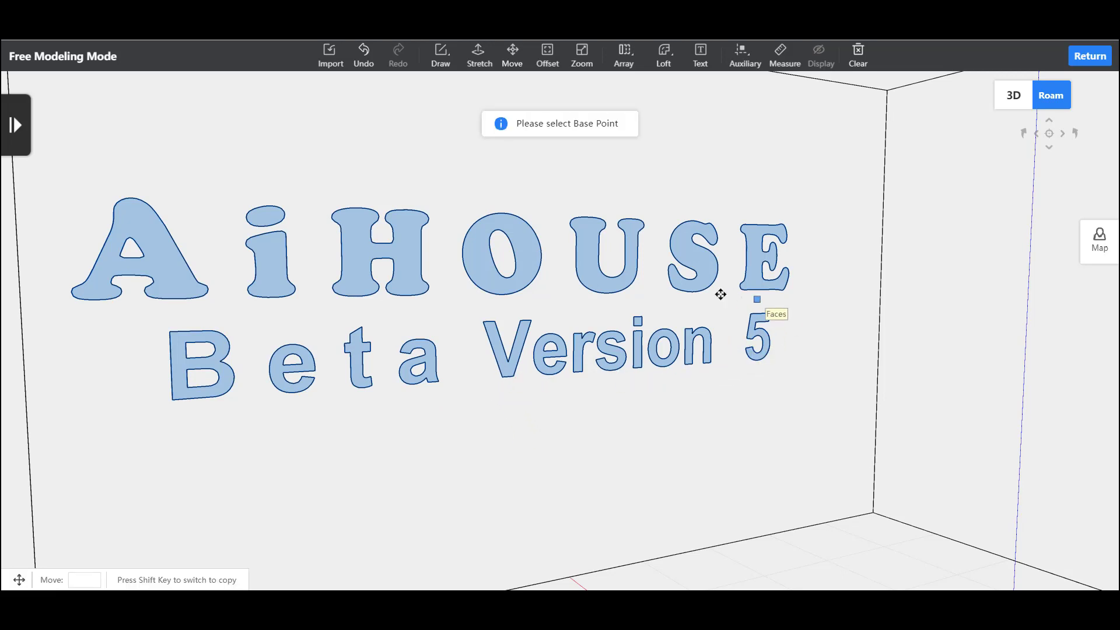
{"action": "left_click", "coordinate": [505, 374]}
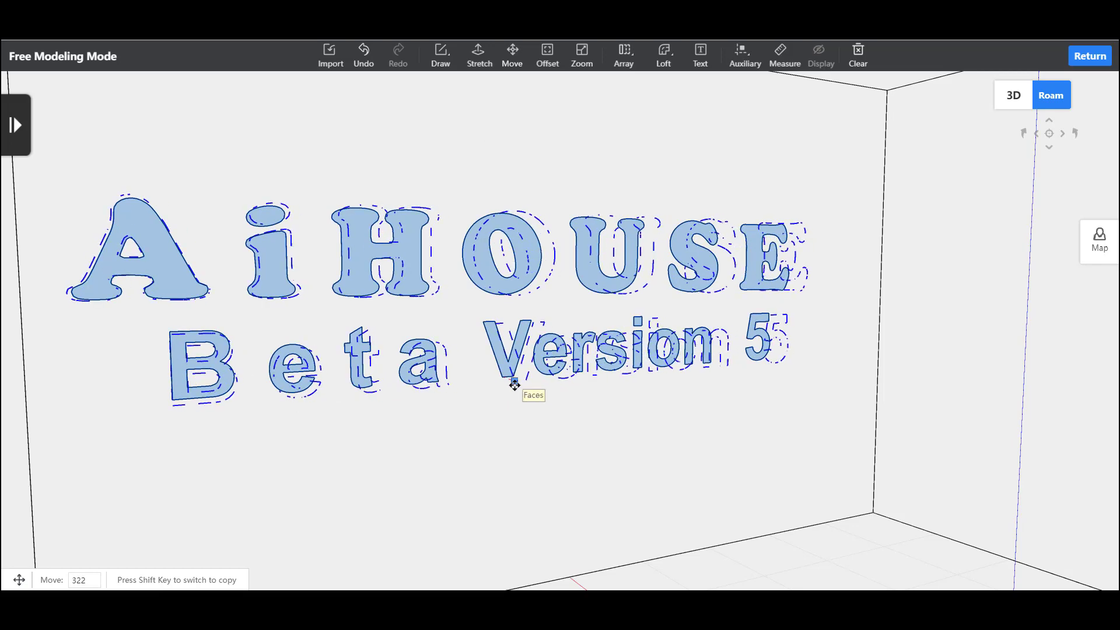
{"action": "type", "text": "1"}
{"action": "key", "text": "Return"}
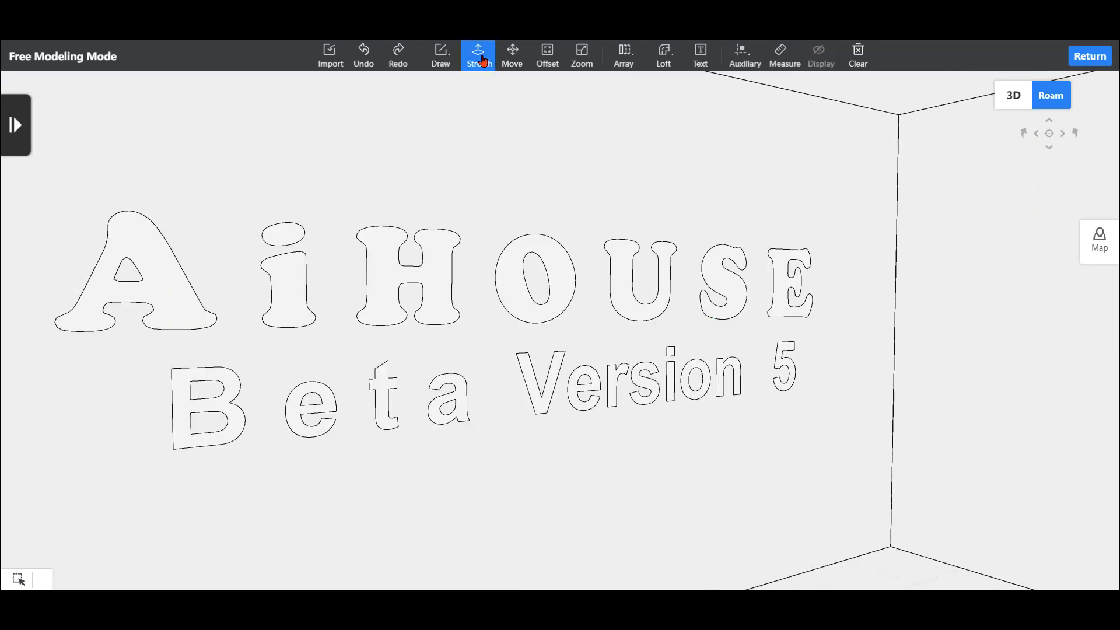
{"action": "left_click", "coordinate": [479, 56]}
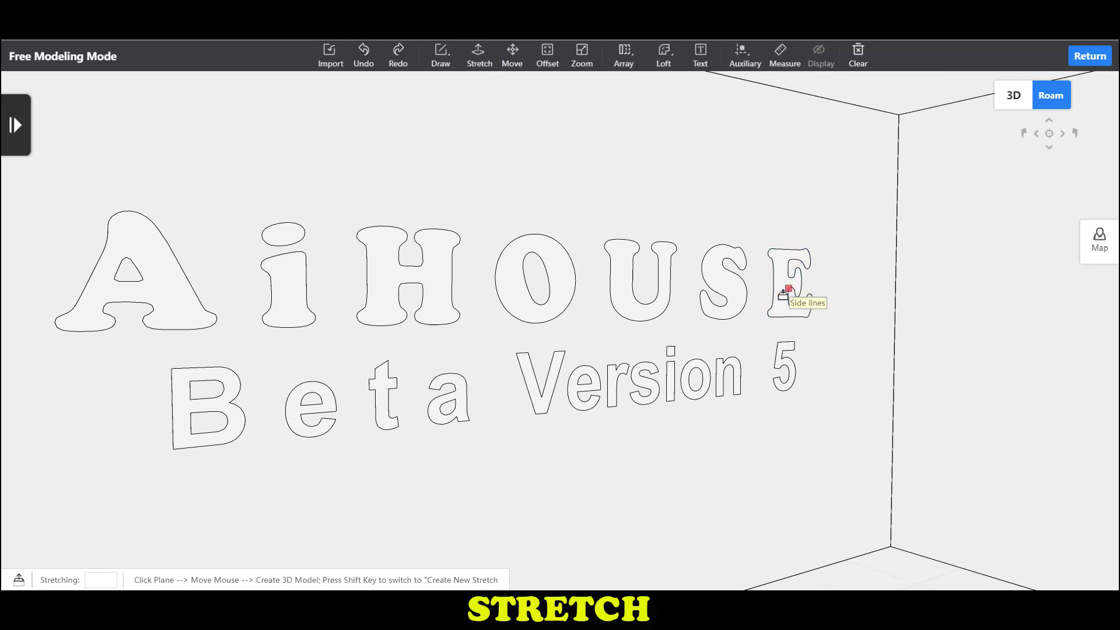
{"action": "scroll", "coordinate": [791, 302], "scroll_direction": "up", "scroll_amount": 2}
{"action": "scroll", "coordinate": [791, 301], "scroll_direction": "up", "scroll_amount": 1}
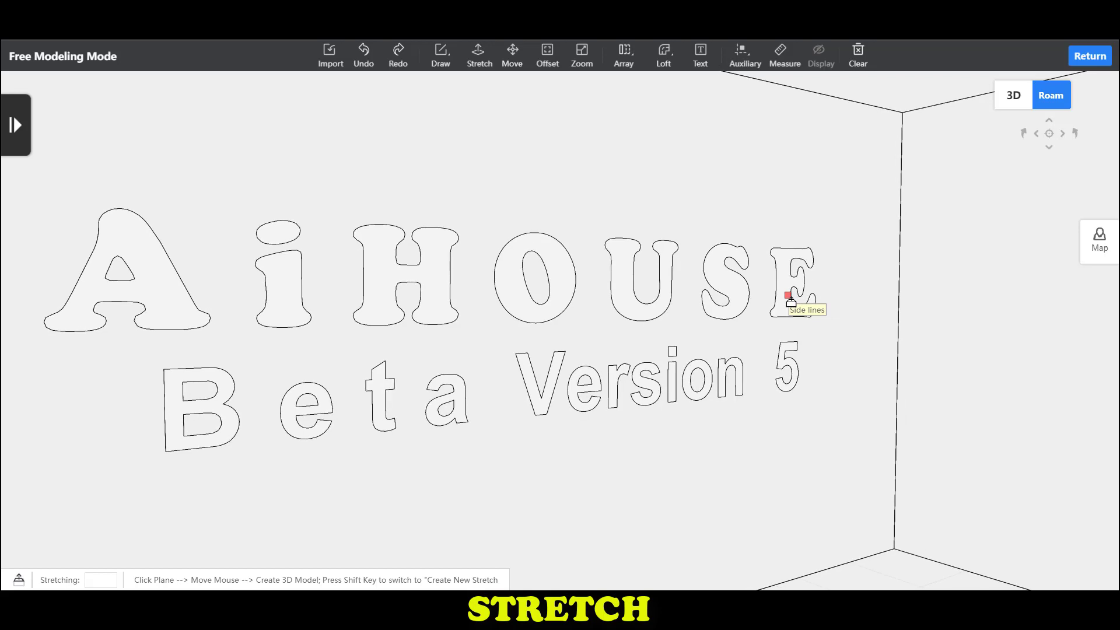
{"action": "left_click", "coordinate": [784, 310]}
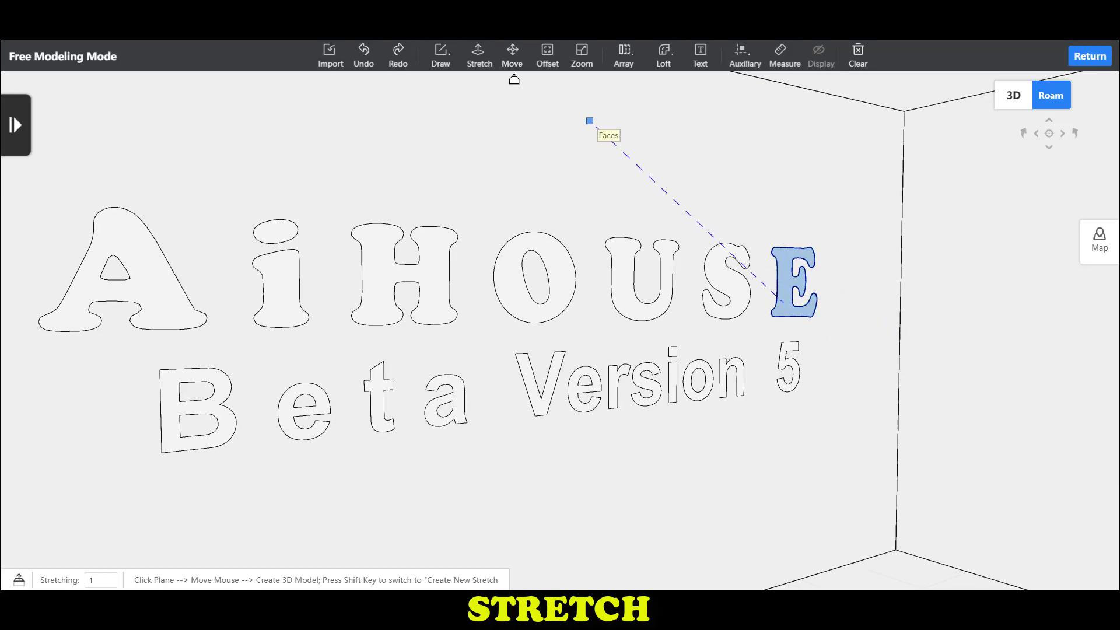
Stretch the face of the E in AiHOUSE by 150 mm into a solid letter
{"action": "left_click", "coordinate": [479, 55]}
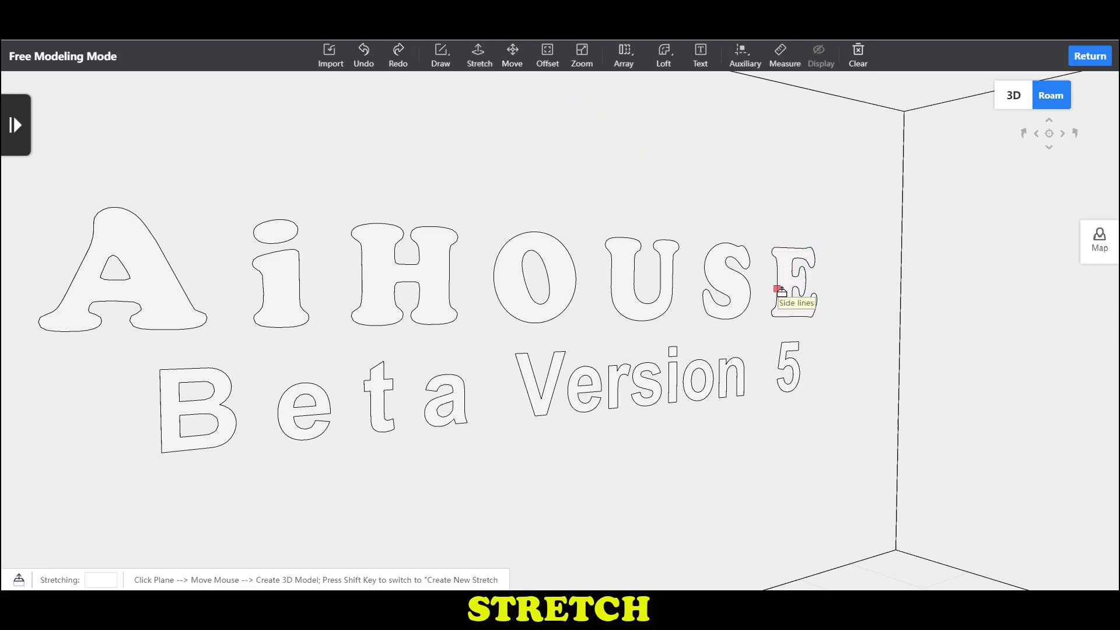
{"action": "left_click", "coordinate": [783, 301]}
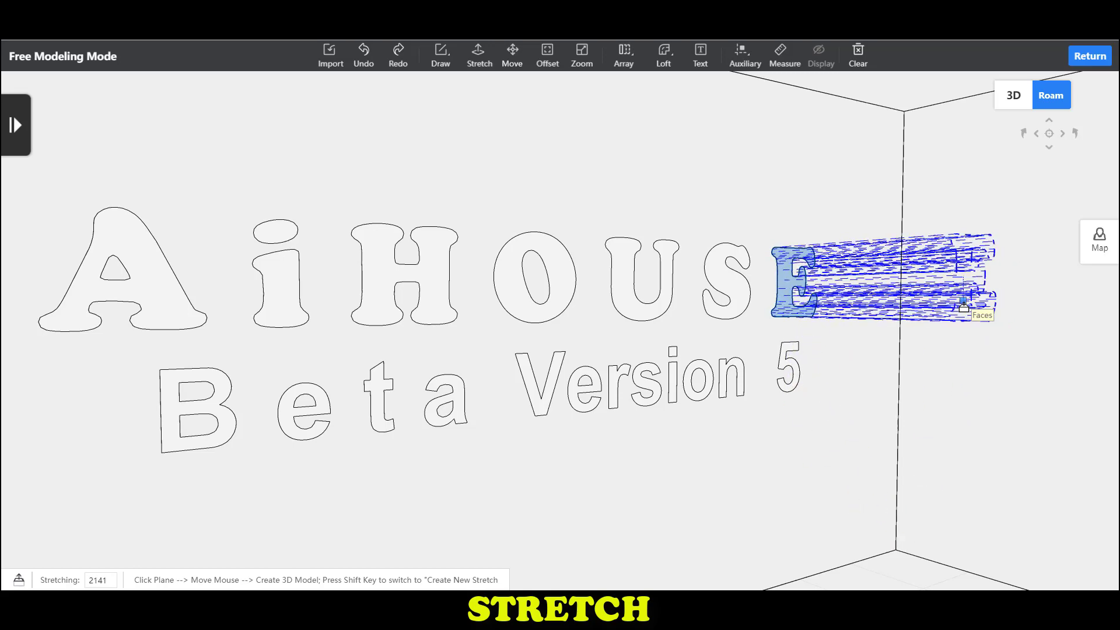
{"action": "type", "text": "150"}
{"action": "key", "text": "Return"}
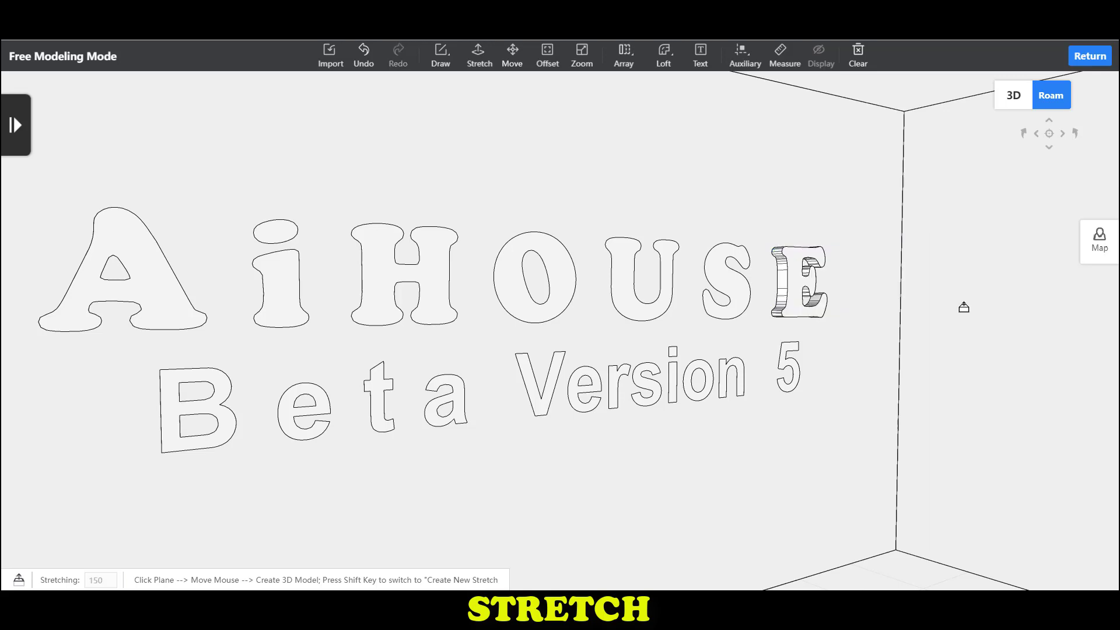
Stretch the faces of the S, U, O and H in AiHOUSE by 150 mm into solid letters
{"action": "left_click", "coordinate": [721, 261]}
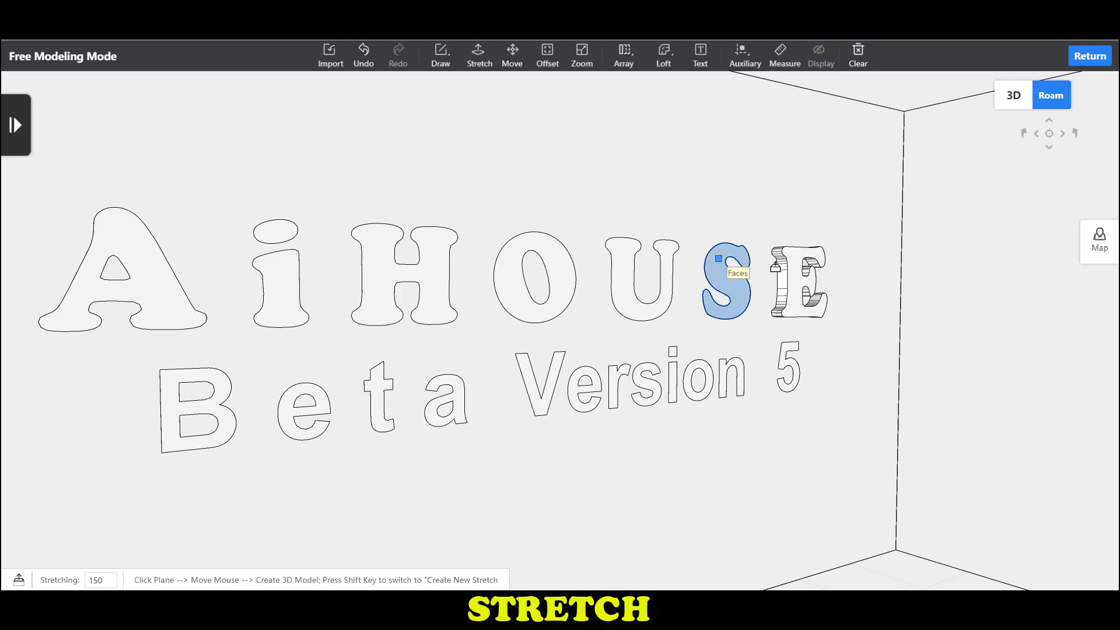
{"action": "left_click", "coordinate": [796, 300]}
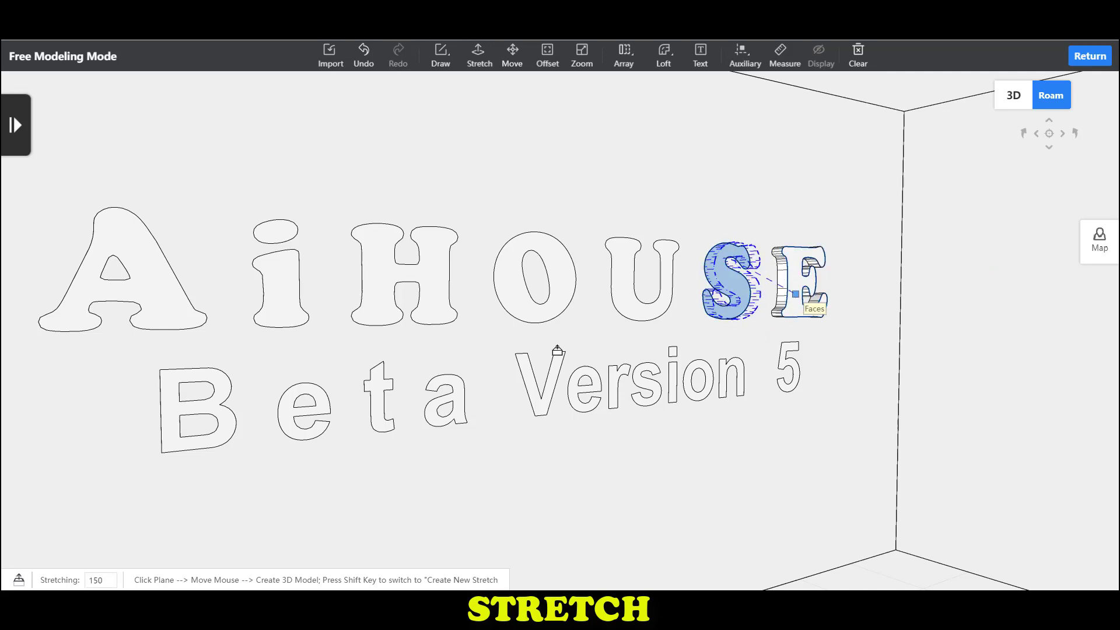
{"action": "left_click", "coordinate": [626, 287]}
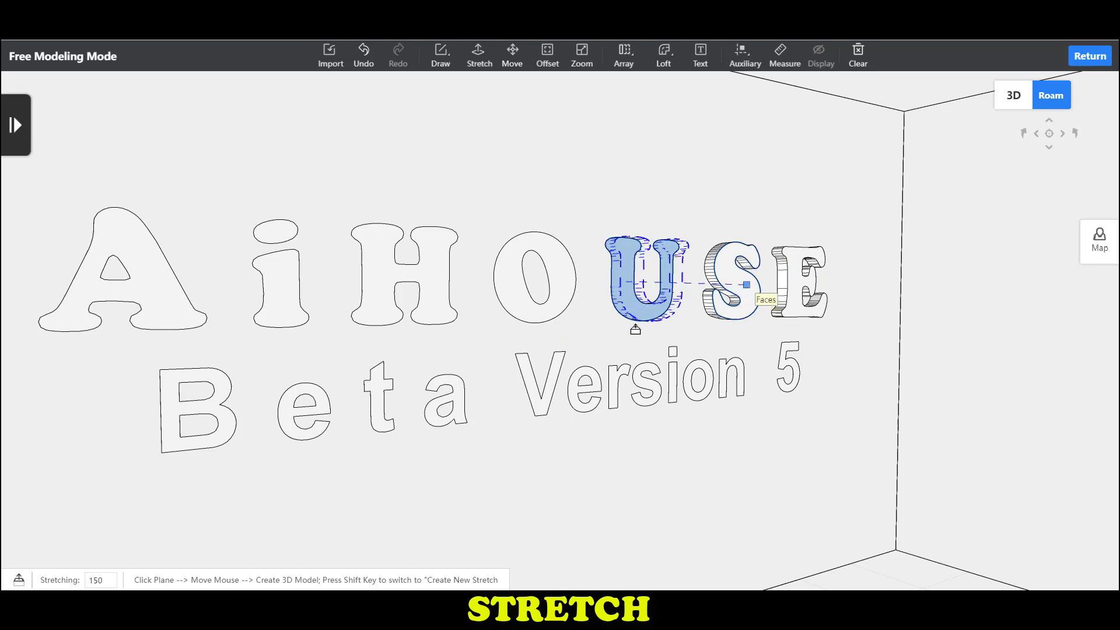
{"action": "left_click", "coordinate": [500, 290]}
{"action": "left_click", "coordinate": [513, 265]}
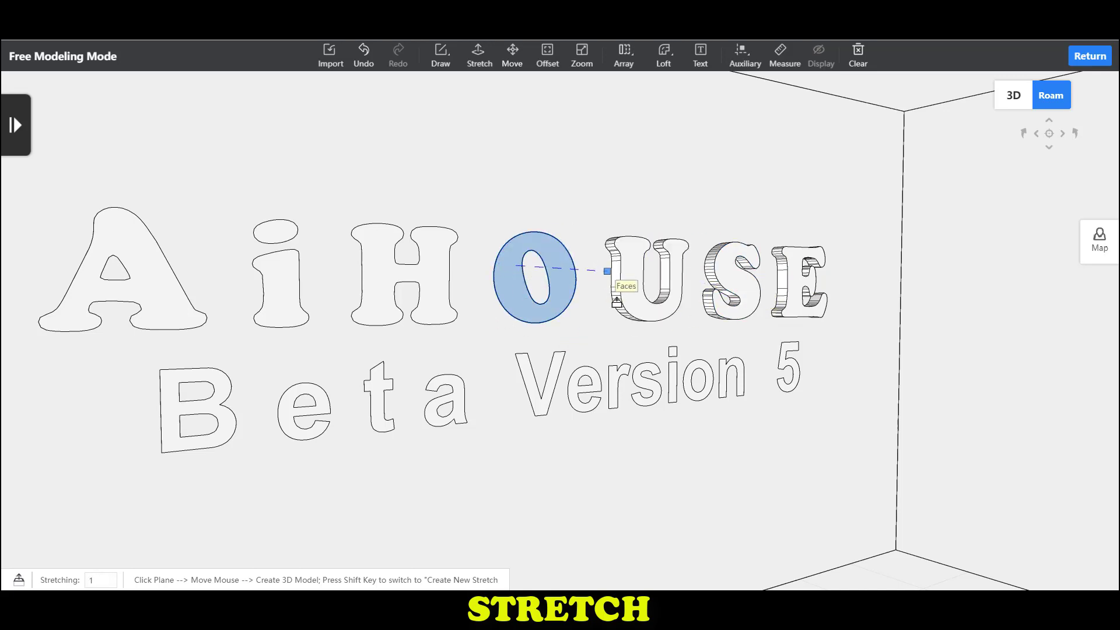
{"action": "left_click", "coordinate": [386, 276]}
{"action": "left_click", "coordinate": [376, 266]}
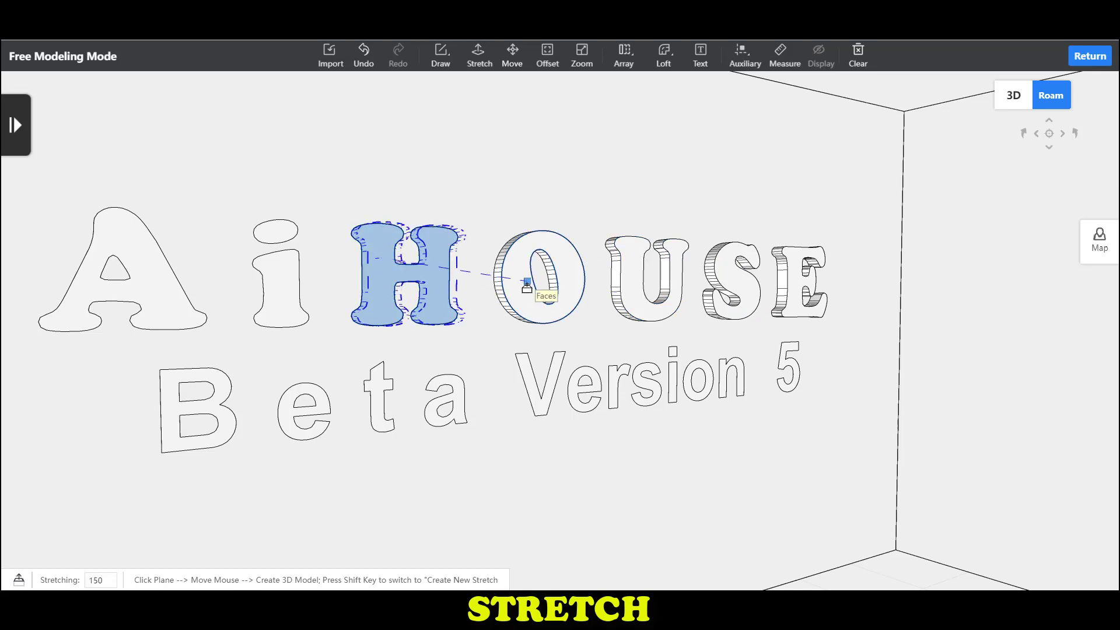
Stretch the i stem, the A and the i dot in AiHOUSE by 150 mm into solids
{"action": "left_click", "coordinate": [295, 298]}
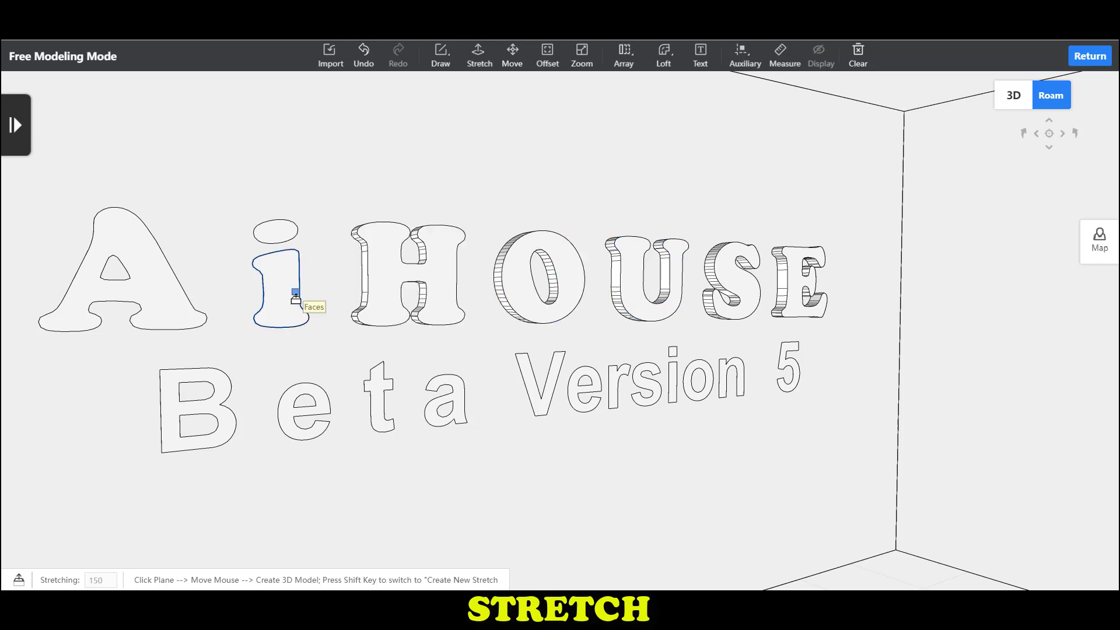
{"action": "left_click", "coordinate": [293, 289]}
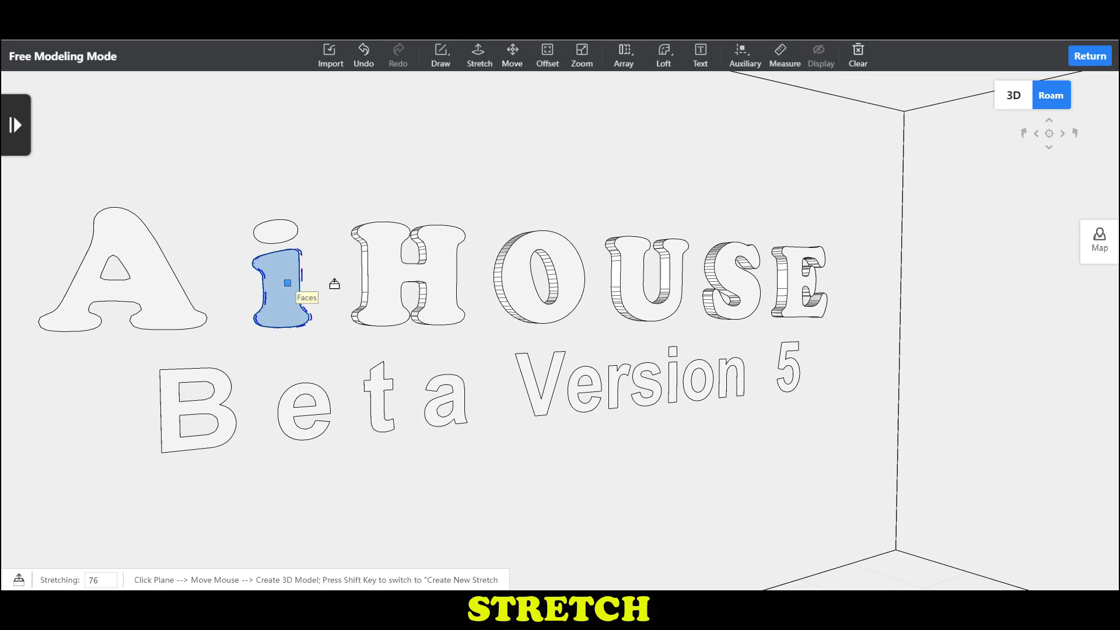
{"action": "left_click", "coordinate": [378, 275]}
{"action": "left_click", "coordinate": [127, 241]}
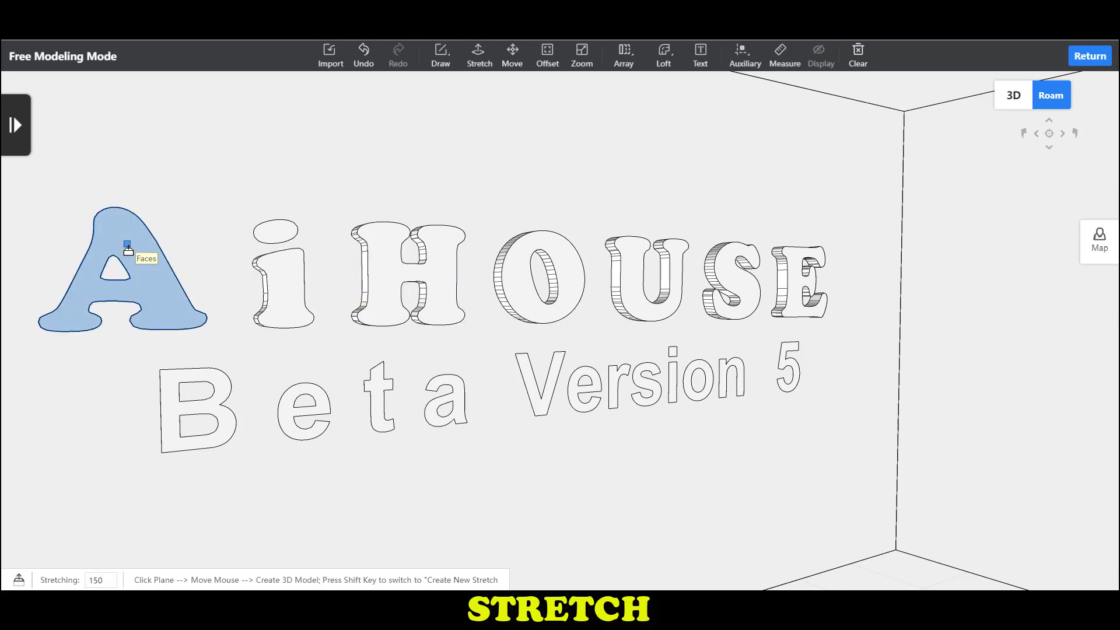
{"action": "left_click", "coordinate": [287, 284]}
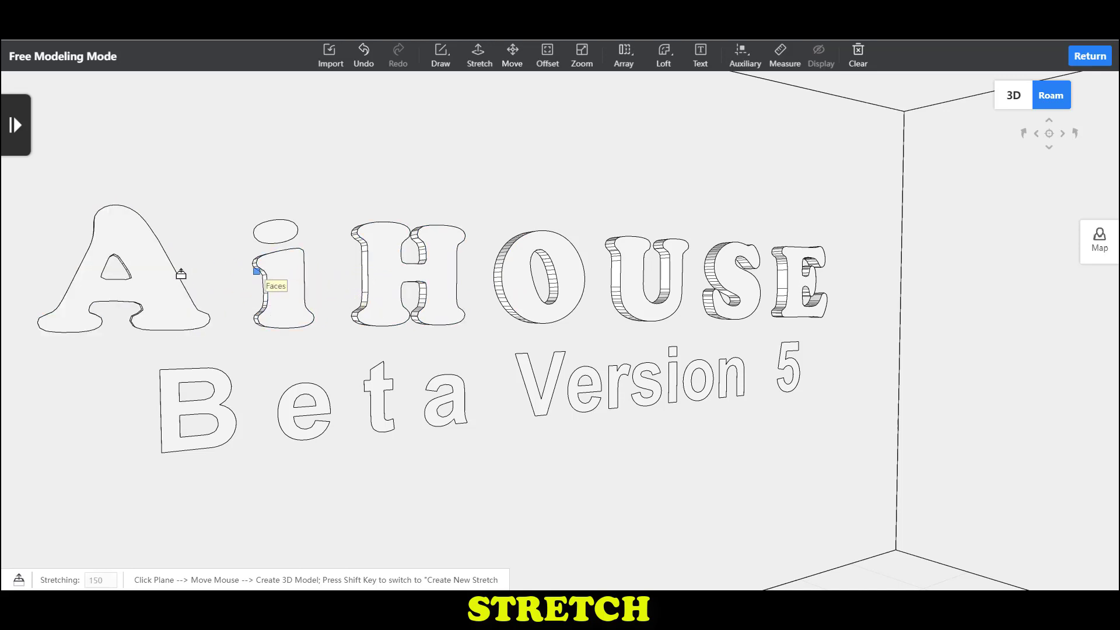
{"action": "left_click", "coordinate": [282, 233]}
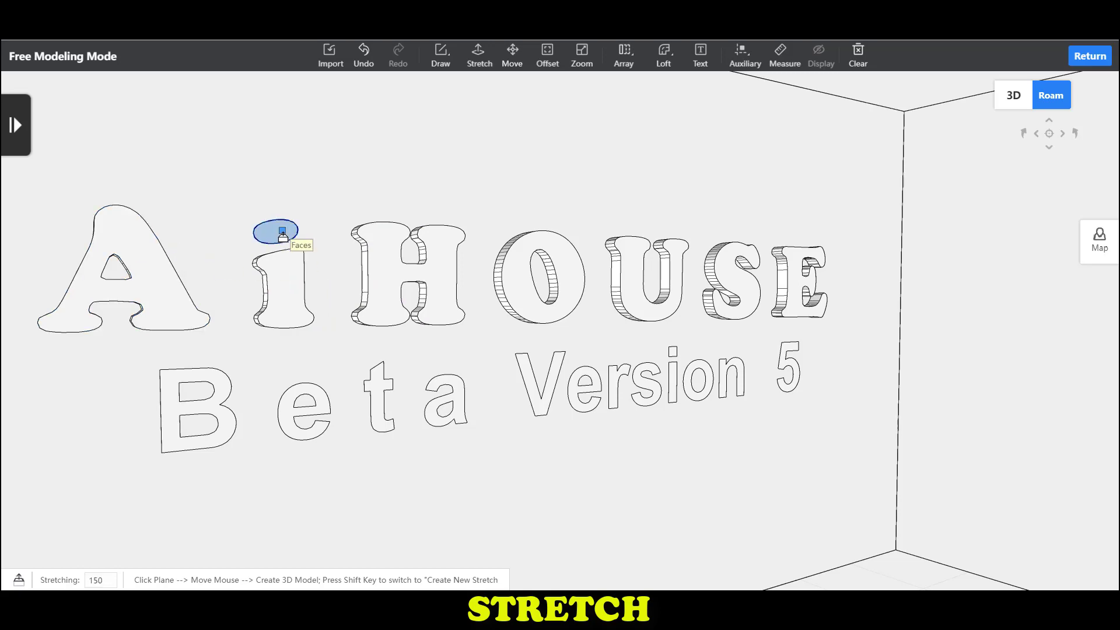
{"action": "left_click", "coordinate": [293, 273]}
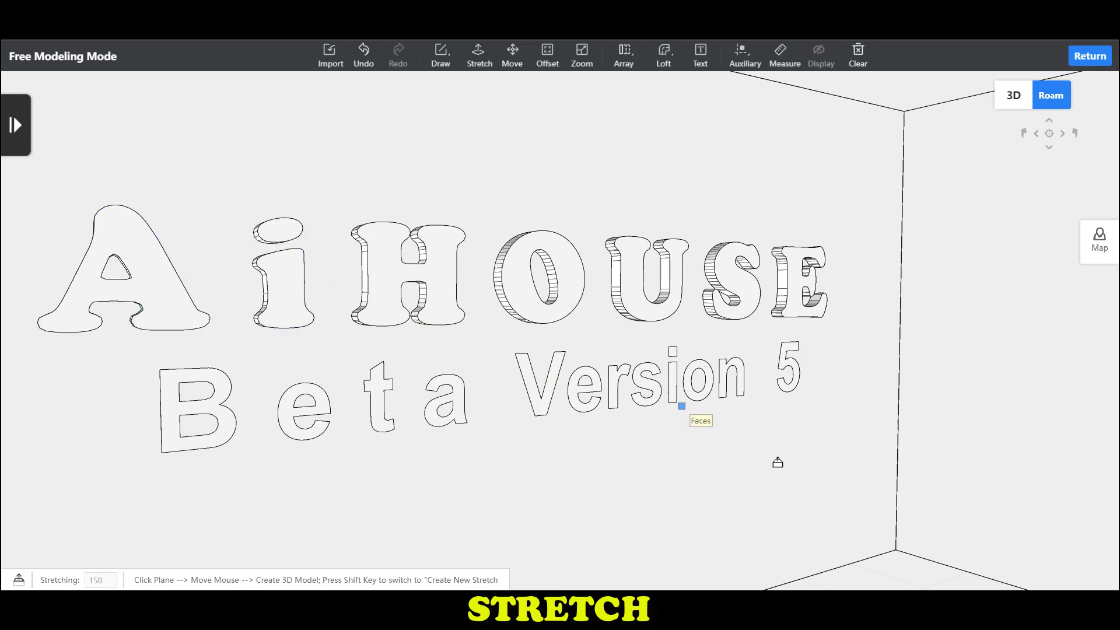
Stretch the V of Version and the a, t and e of Beta by 200 mm into solid letters
{"action": "scroll", "coordinate": [788, 391], "scroll_direction": "up", "scroll_amount": 4}
{"action": "left_click", "coordinate": [534, 480]}
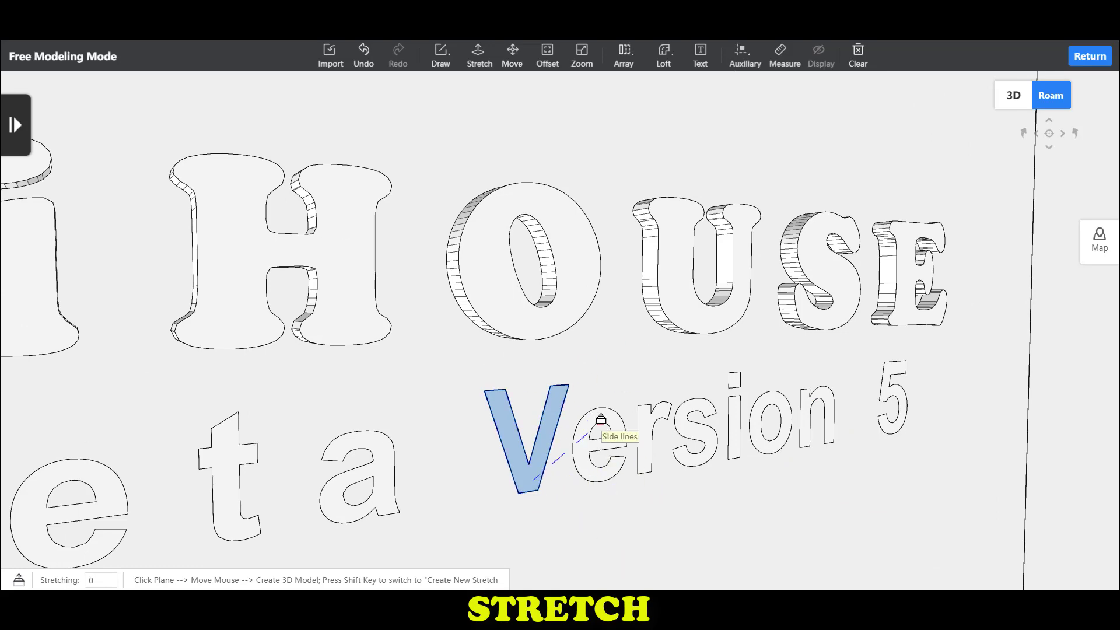
{"action": "left_click", "coordinate": [581, 484]}
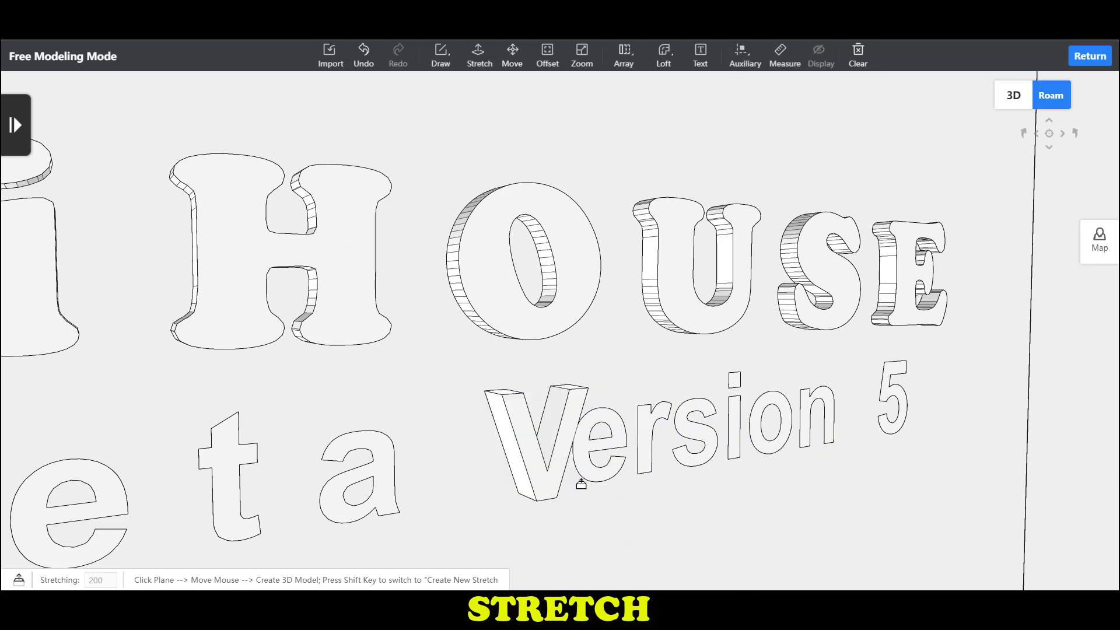
{"action": "left_click", "coordinate": [386, 487]}
{"action": "left_click", "coordinate": [534, 474]}
{"action": "left_click", "coordinate": [222, 491]}
{"action": "left_click", "coordinate": [383, 493]}
{"action": "left_click", "coordinate": [111, 488]}
{"action": "left_click", "coordinate": [235, 478]}
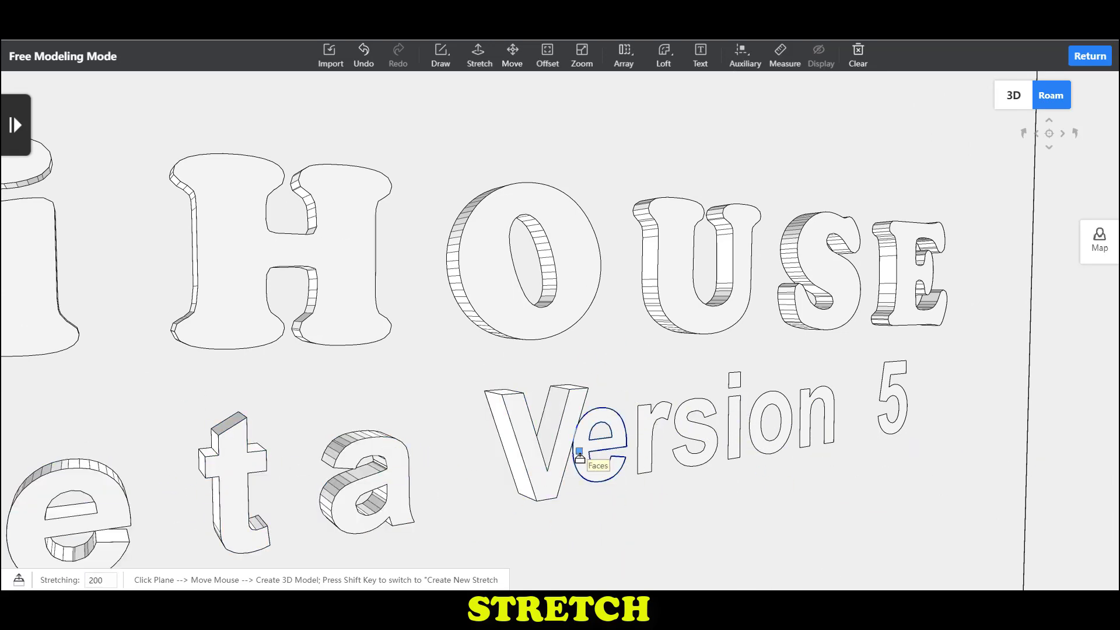
Stretch the faces of the e, r and s in Version by 200 mm
{"action": "double_click", "coordinate": [580, 455]}
{"action": "scroll", "coordinate": [683, 518], "scroll_direction": "up", "scroll_amount": 4}
{"action": "double_click", "coordinate": [521, 394]}
{"action": "left_click", "coordinate": [552, 416]}
{"action": "left_click", "coordinate": [497, 410]}
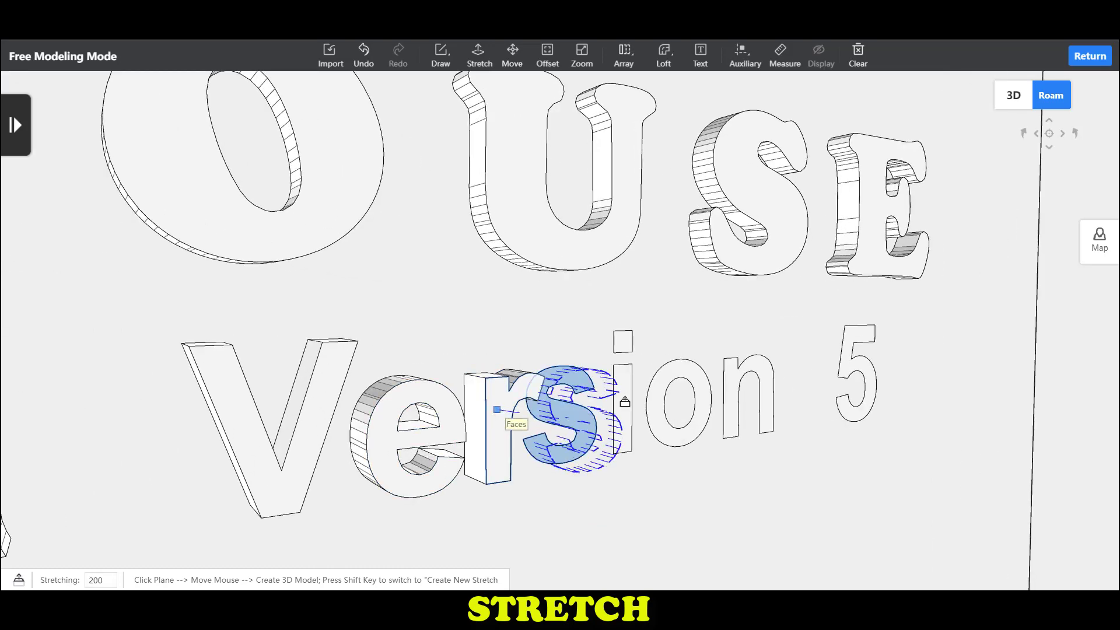
Stretch the i stem and dot, the o and the n in Version, and the number 5 by 200 mm
{"action": "left_click", "coordinate": [623, 401]}
{"action": "left_click", "coordinate": [610, 418]}
{"action": "double_click", "coordinate": [623, 343]}
{"action": "left_click", "coordinate": [662, 383]}
{"action": "left_click", "coordinate": [649, 351]}
{"action": "left_click", "coordinate": [767, 371]}
{"action": "left_click", "coordinate": [706, 380]}
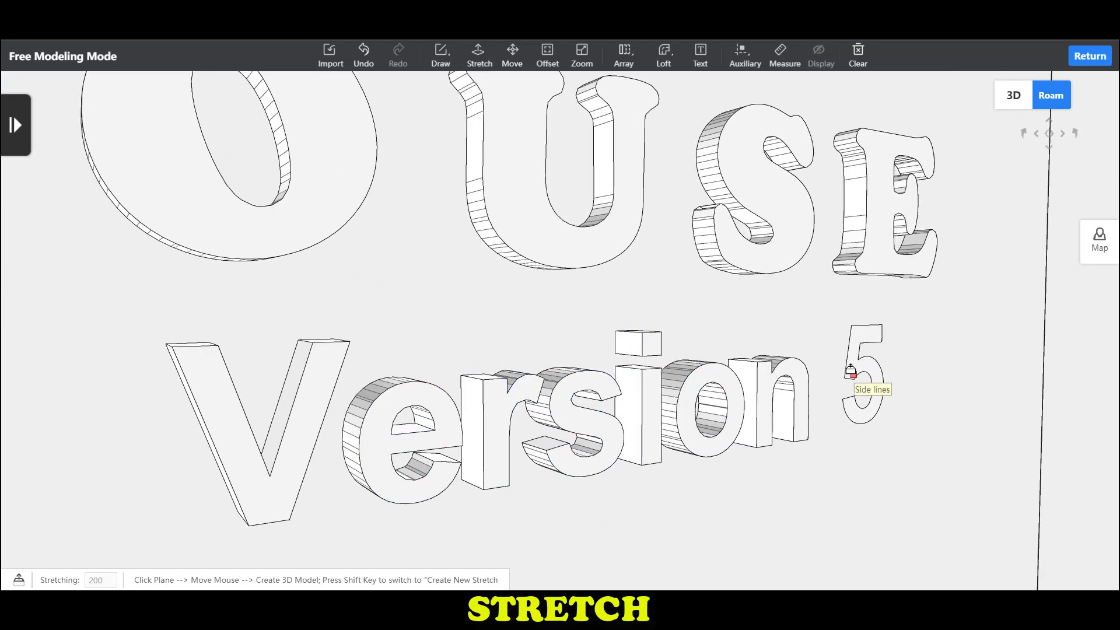
{"action": "left_click", "coordinate": [848, 370]}
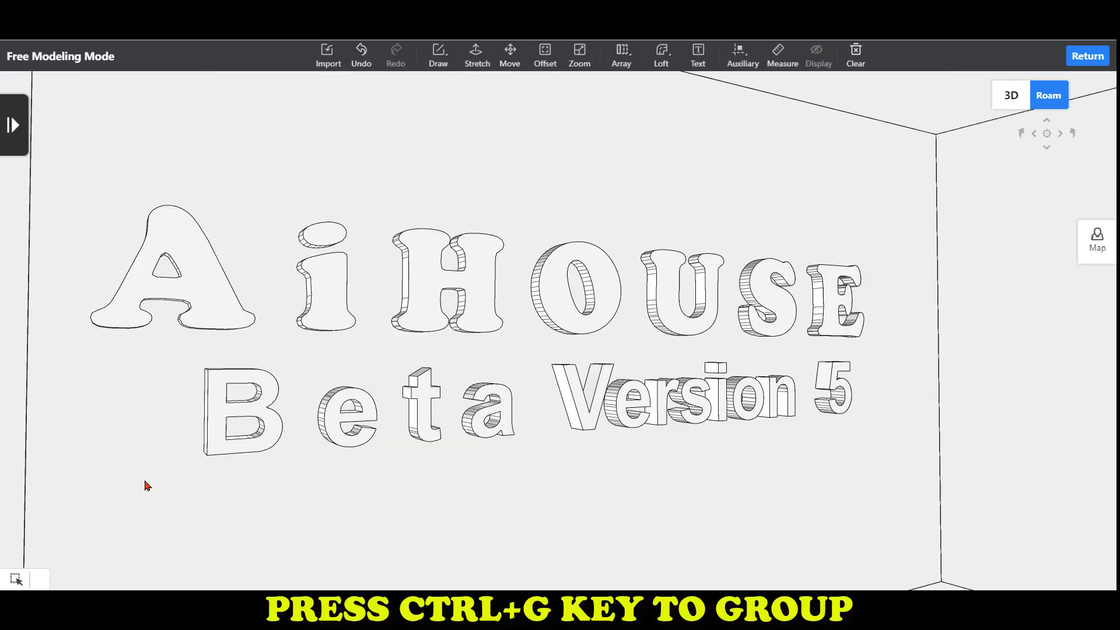
Group the solid letters of Beta together, and group Version 5 as a separate set
{"action": "left_click_drag", "start_coordinate": [151, 480], "coordinate": [537, 344]}
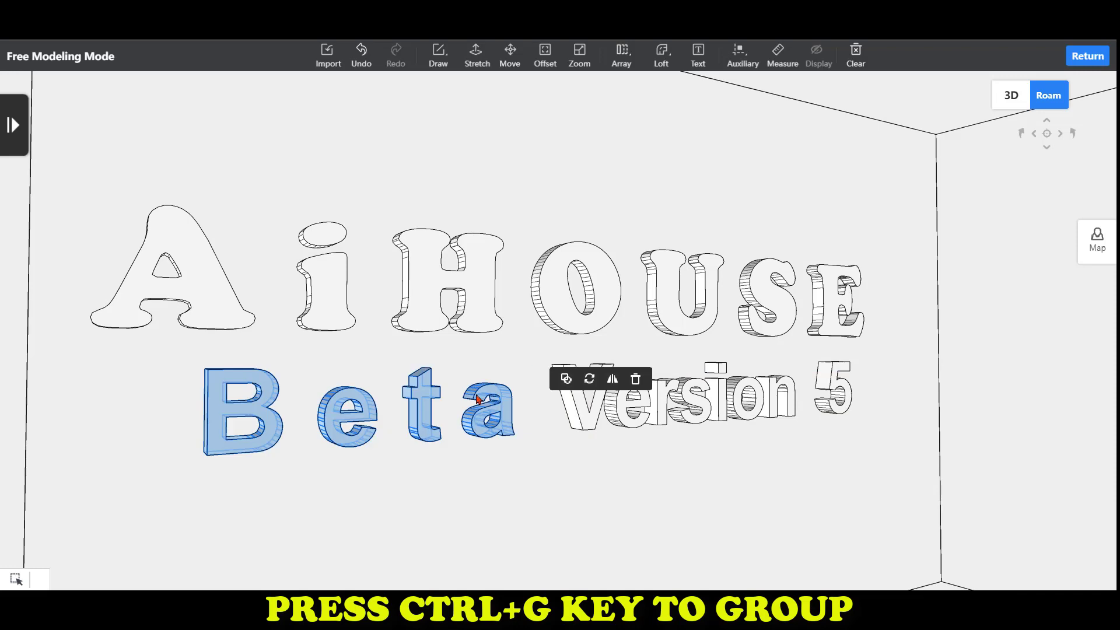
{"action": "left_click", "coordinate": [565, 379]}
{"action": "left_click_drag", "start_coordinate": [530, 352], "coordinate": [895, 456]}
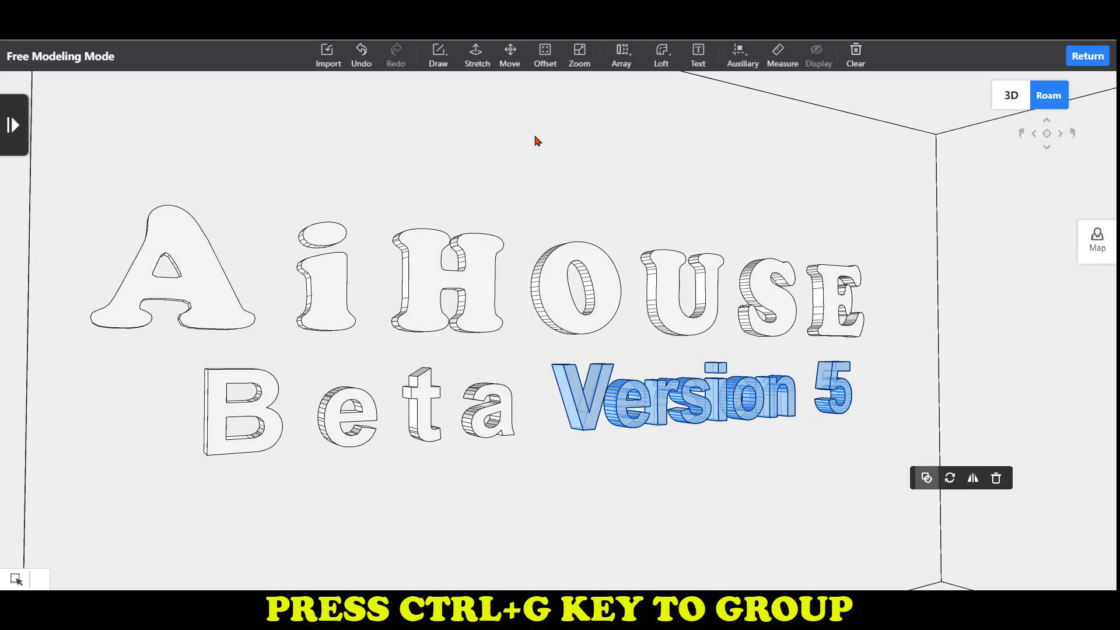
{"action": "key", "text": "ctrl+g"}
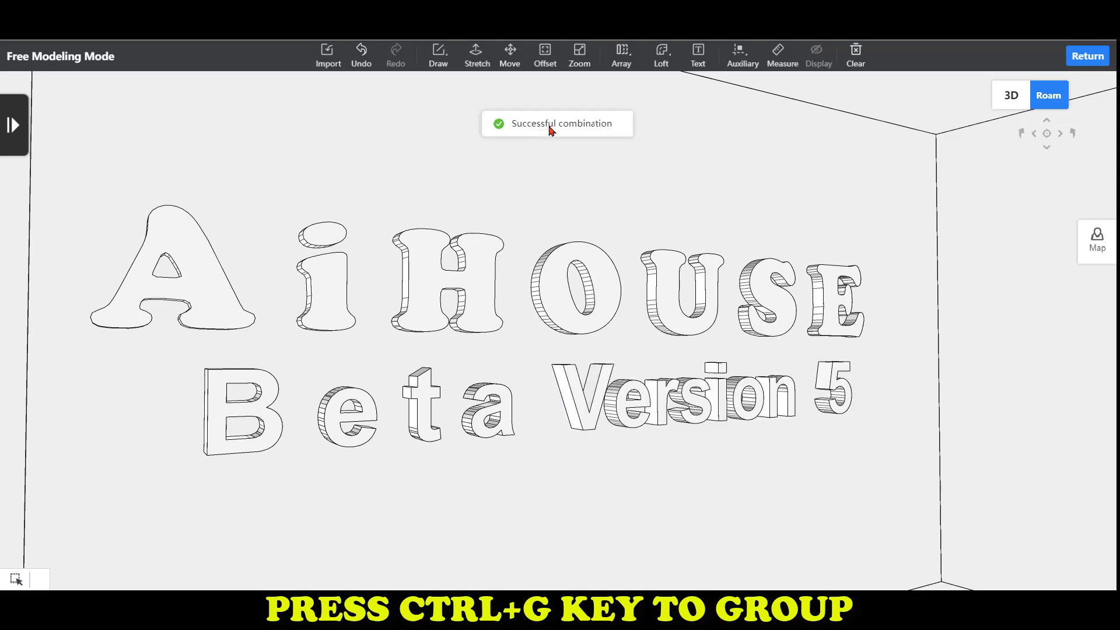
Group the A, the i with its dot, and the letters HOUSE as three separate sets, and return to the room scene
{"action": "left_click_drag", "start_coordinate": [81, 180], "coordinate": [280, 361]}
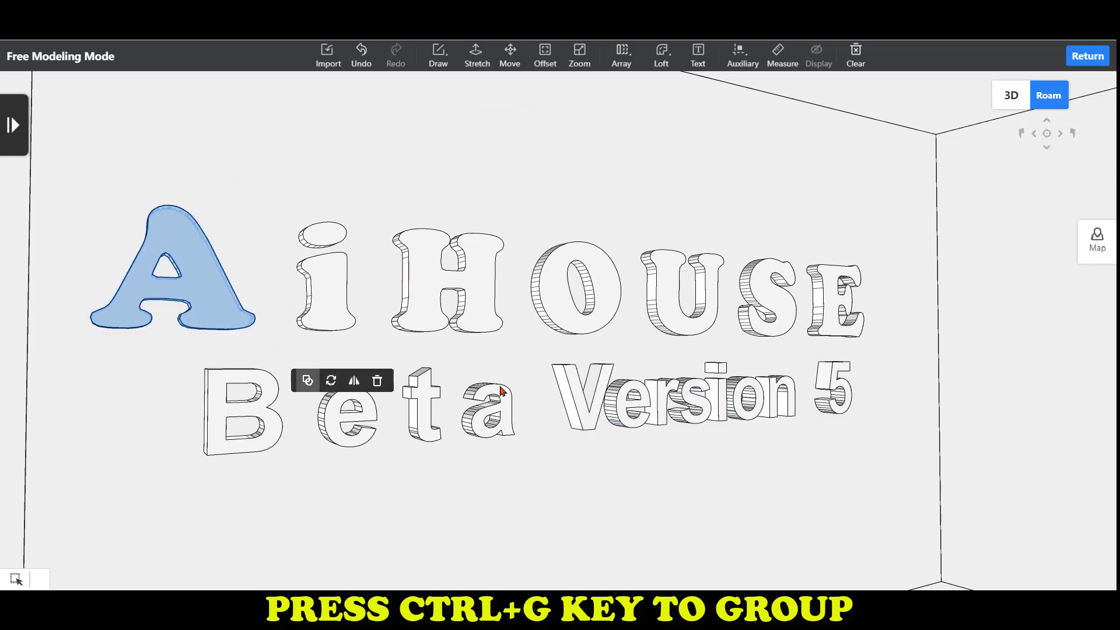
{"action": "key", "text": "ctrl+g"}
{"action": "left_click_drag", "start_coordinate": [280, 214], "coordinate": [373, 357]}
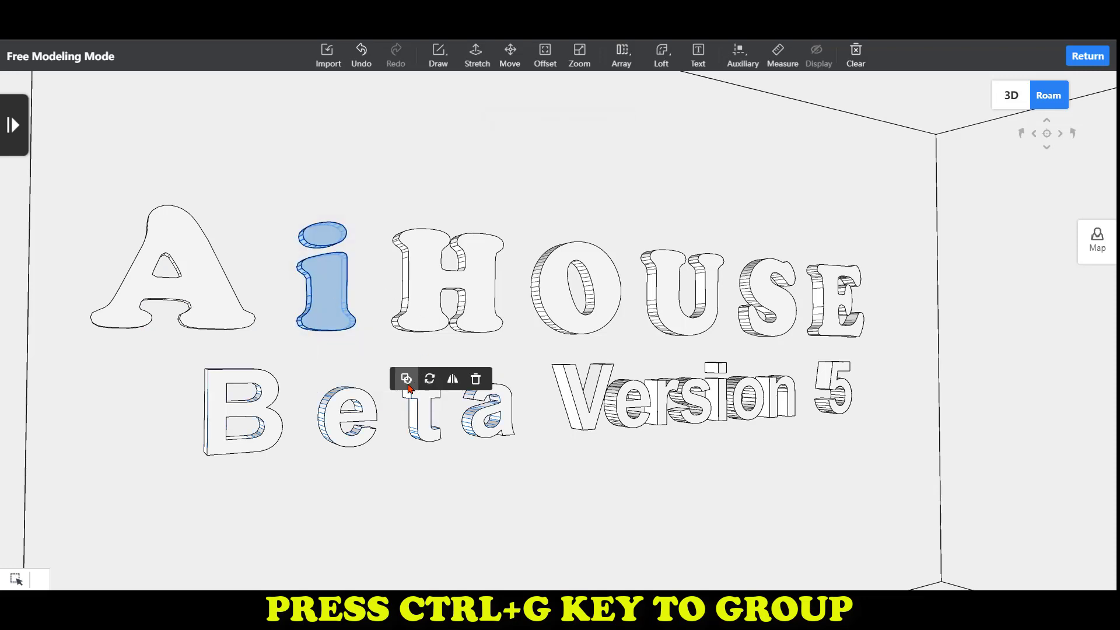
{"action": "key", "text": "ctrl+g"}
{"action": "left_click_drag", "start_coordinate": [373, 201], "coordinate": [926, 358]}
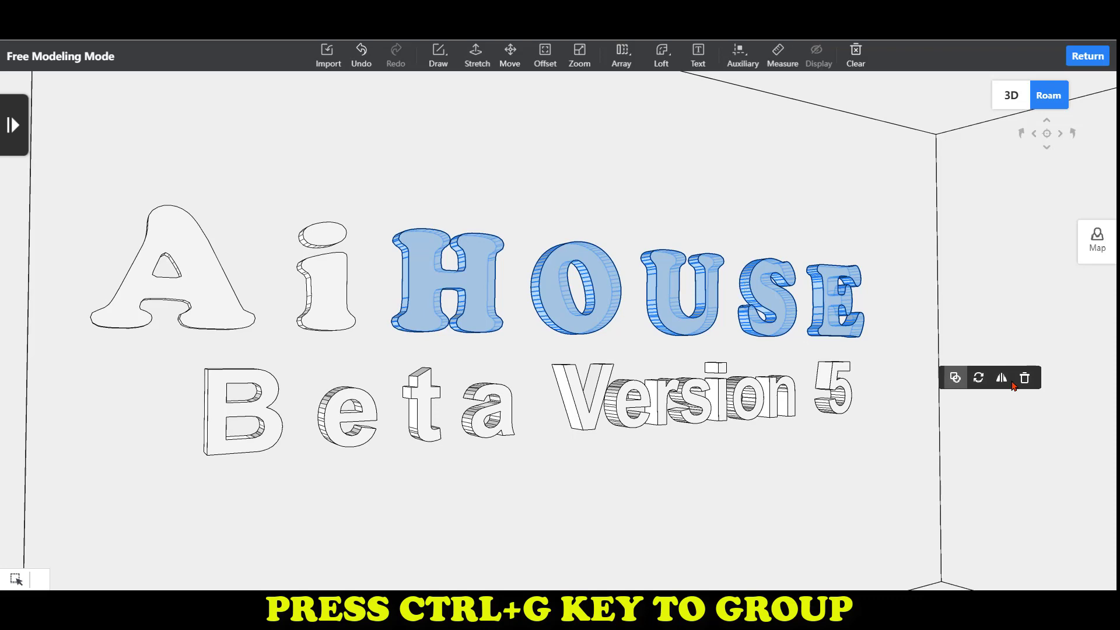
{"action": "key", "text": "ctrl+g"}
{"action": "left_click", "coordinate": [1088, 56]}
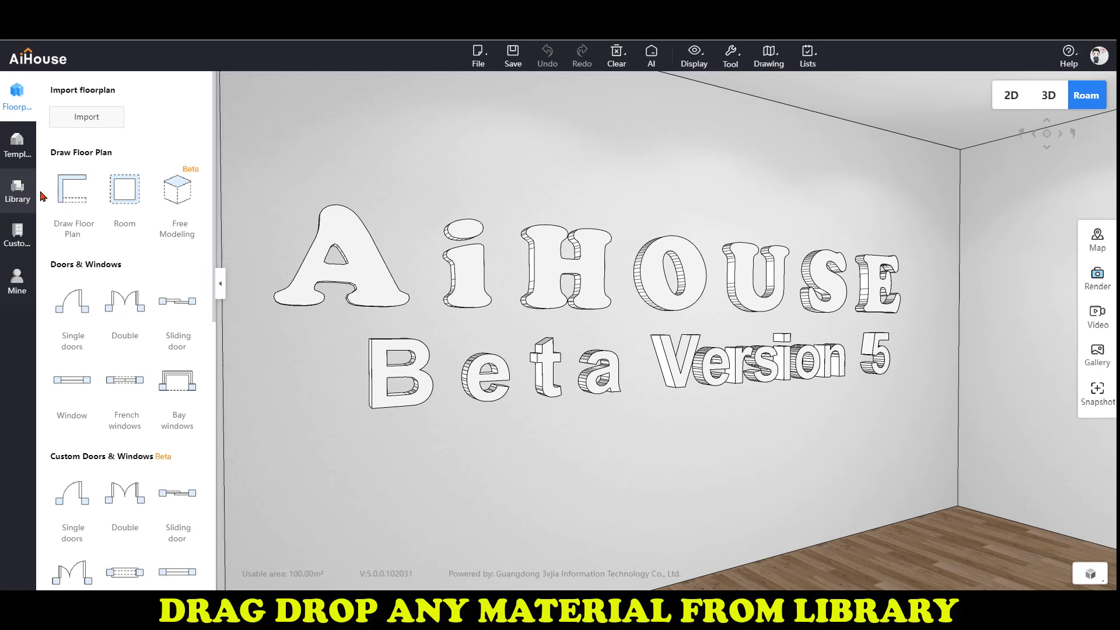
Open the Stone category of the general material library, widen the library for browsing and go to page 6
{"action": "left_click", "coordinate": [17, 191]}
{"action": "left_click", "coordinate": [111, 145]}
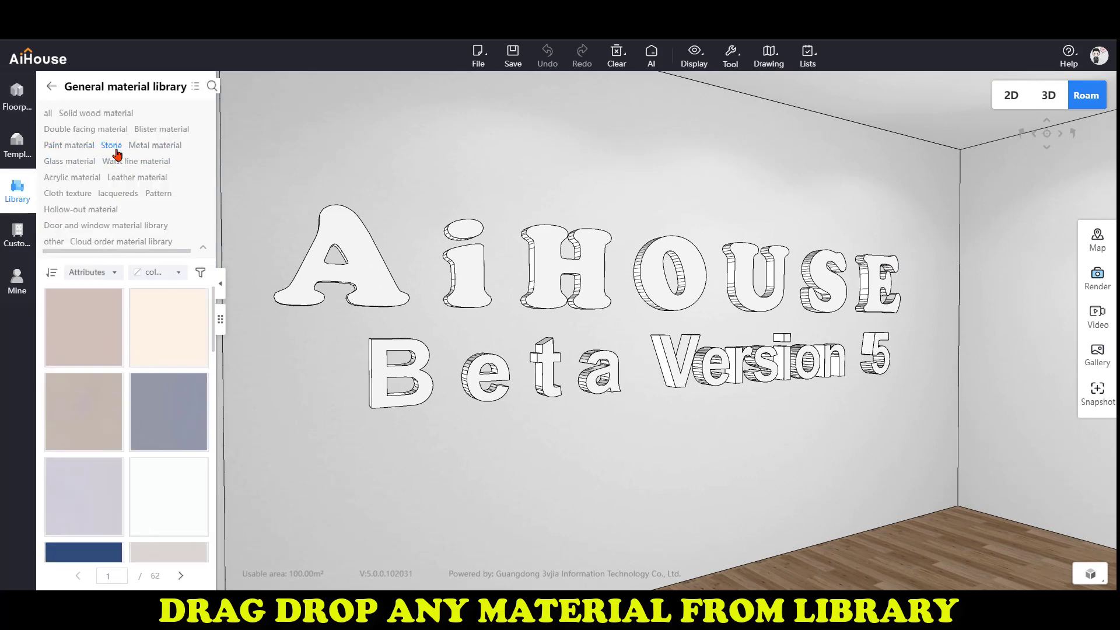
{"action": "scroll", "coordinate": [169, 420], "scroll_direction": "down", "scroll_amount": 1}
{"action": "left_click_drag", "start_coordinate": [220, 319], "coordinate": [338, 319]}
{"action": "scroll", "coordinate": [310, 350], "scroll_direction": "down", "scroll_amount": 1}
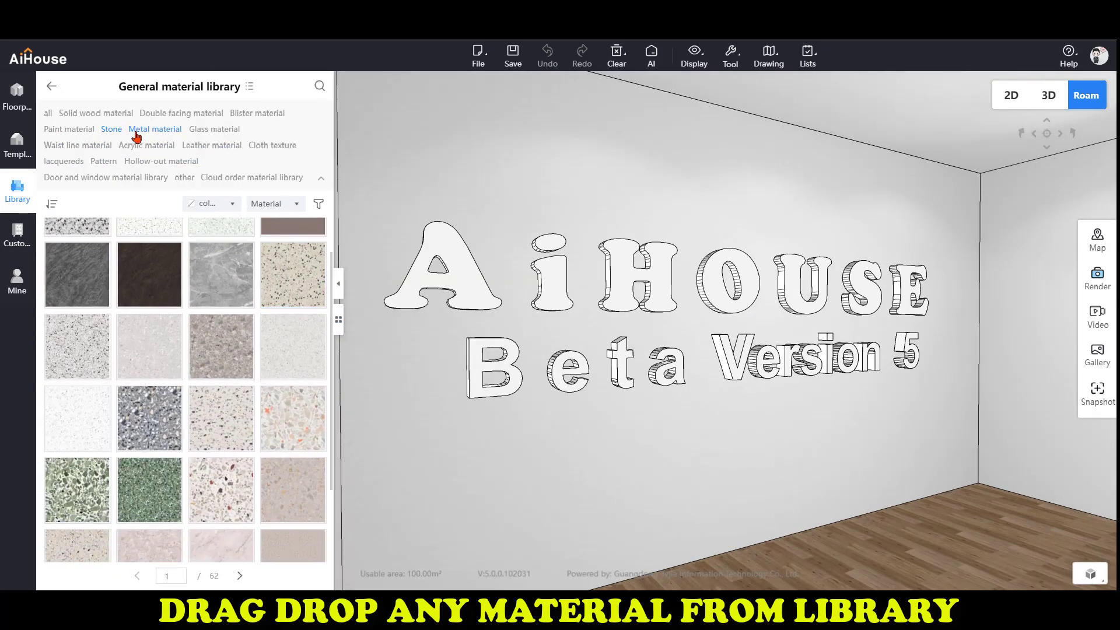
{"action": "left_click", "coordinate": [240, 577]}
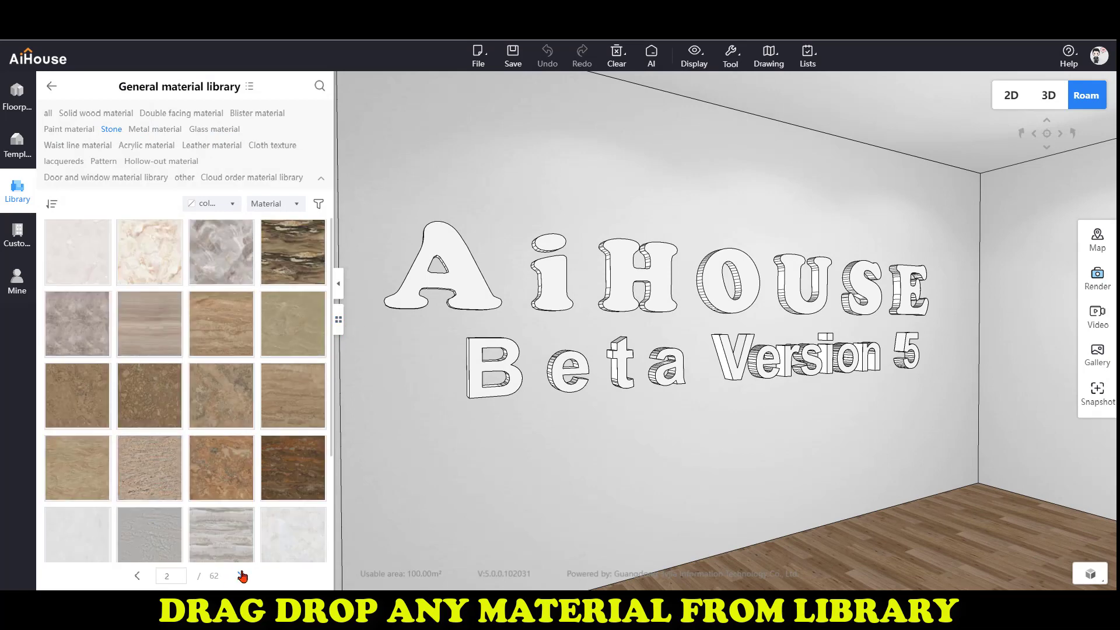
{"action": "left_click", "coordinate": [241, 578]}
{"action": "left_click", "coordinate": [240, 576]}
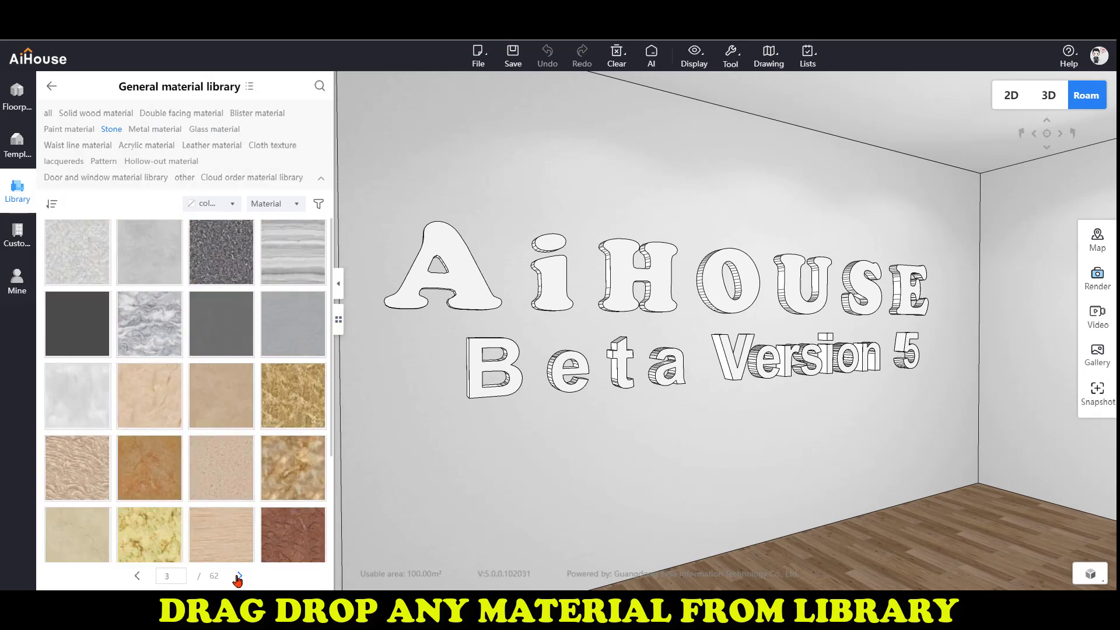
{"action": "left_click", "coordinate": [240, 577]}
{"action": "left_click", "coordinate": [240, 576]}
Apply blue-grey marble to the A, dark green stone to HOUSE and white-blue veined marble to the i
{"action": "left_click_drag", "start_coordinate": [293, 252], "coordinate": [447, 269]}
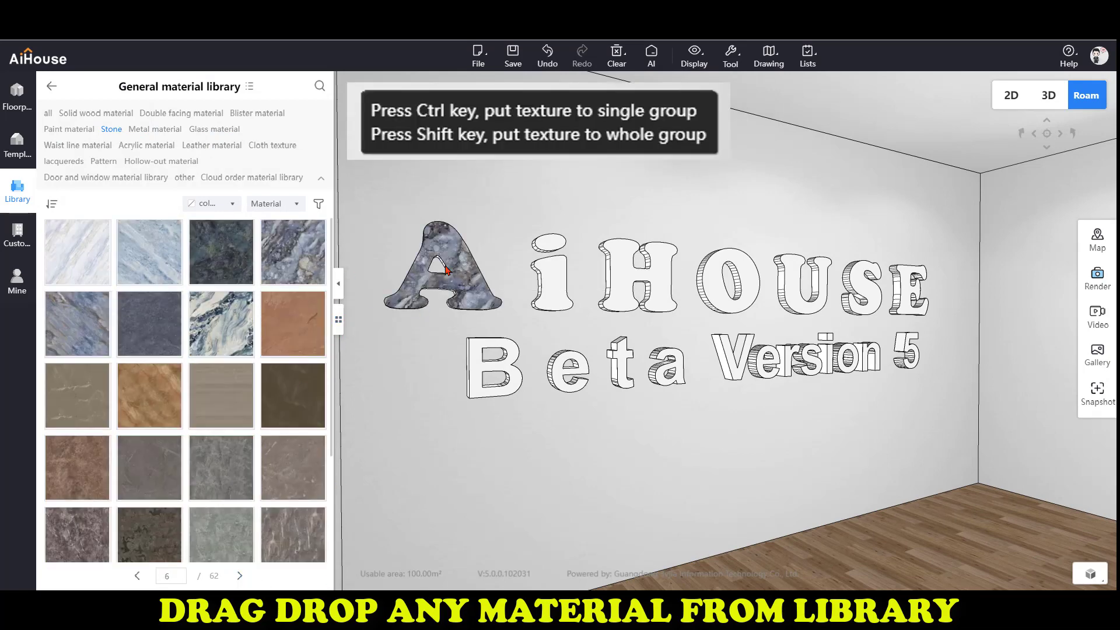
{"action": "left_click_drag", "start_coordinate": [293, 252], "coordinate": [463, 264]}
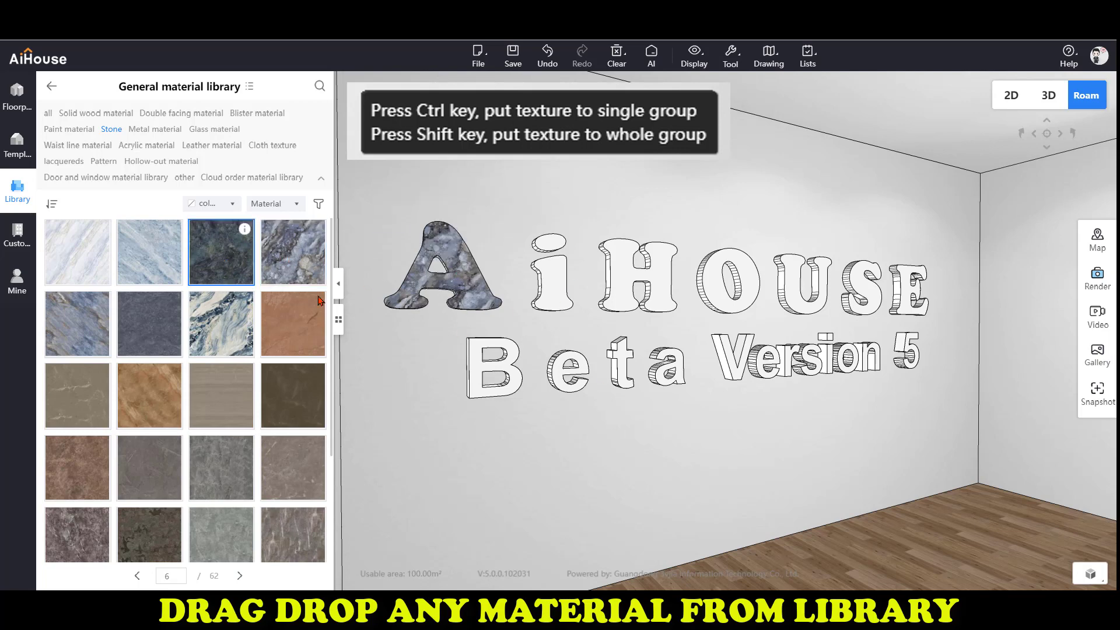
{"action": "left_click_drag", "start_coordinate": [222, 261], "coordinate": [624, 282]}
{"action": "left_click_drag", "start_coordinate": [222, 324], "coordinate": [557, 280]}
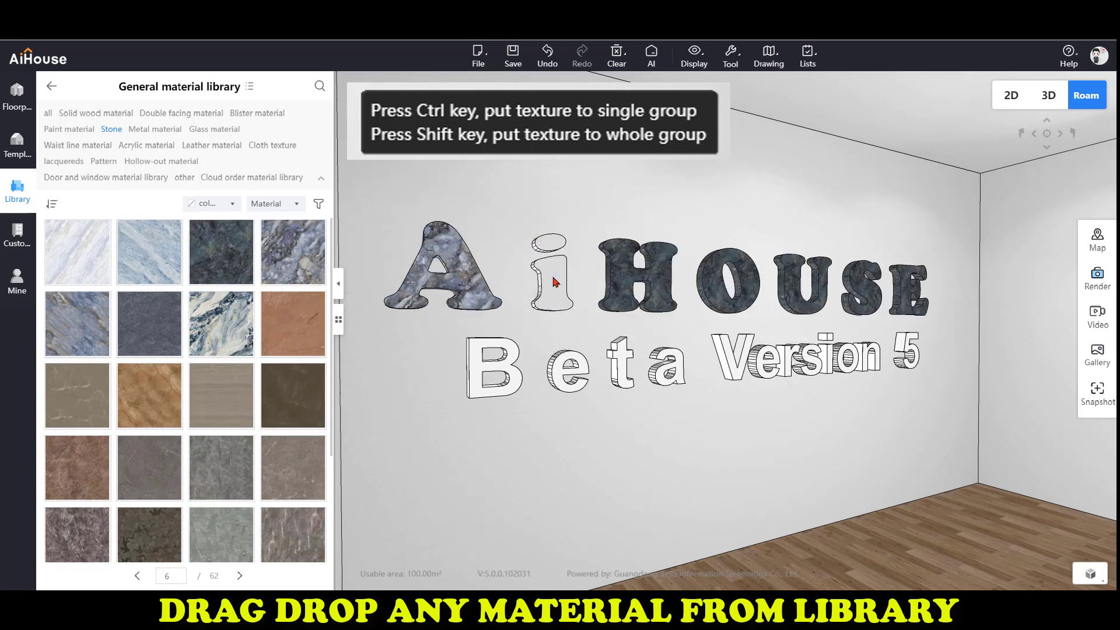
Apply materials from the Metal material category to the Beta and Version 5 letter groups
{"action": "left_click", "coordinate": [158, 129]}
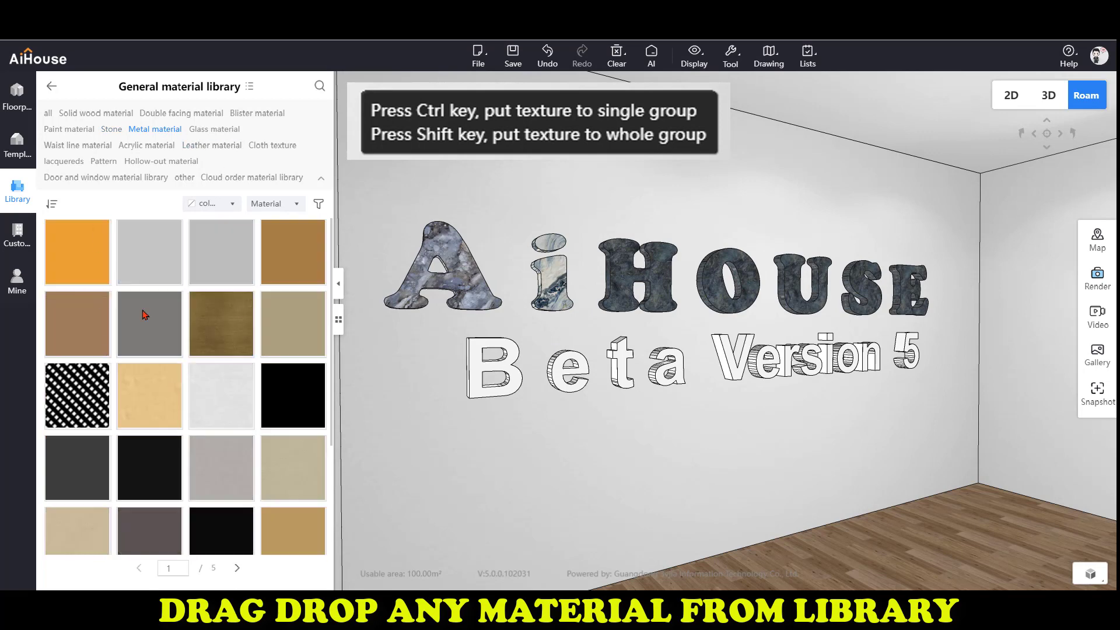
{"action": "scroll", "coordinate": [229, 408], "scroll_direction": "down", "scroll_amount": 1}
{"action": "scroll", "coordinate": [229, 416], "scroll_direction": "down", "scroll_amount": 2}
{"action": "left_click_drag", "start_coordinate": [283, 425], "coordinate": [477, 367]}
{"action": "scroll", "coordinate": [77, 403], "scroll_direction": "down", "scroll_amount": 1}
{"action": "left_click_drag", "start_coordinate": [77, 519], "coordinate": [734, 348]}
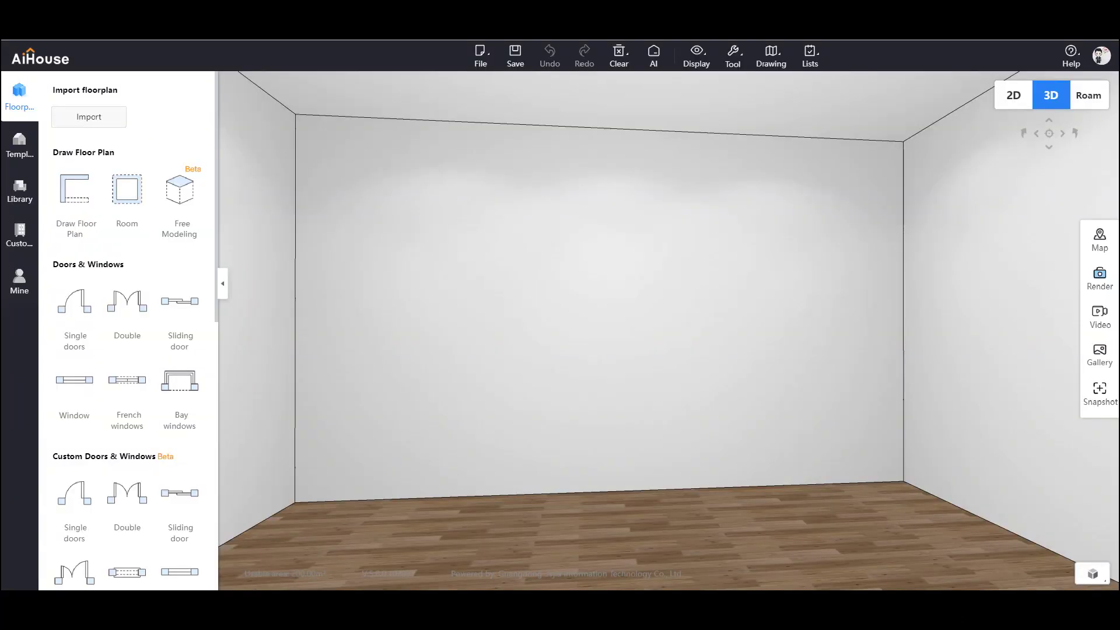
Start Free Modeling in the second Unnamed space and frame its back wall
{"action": "left_click", "coordinate": [179, 188]}
{"action": "left_click", "coordinate": [646, 323]}
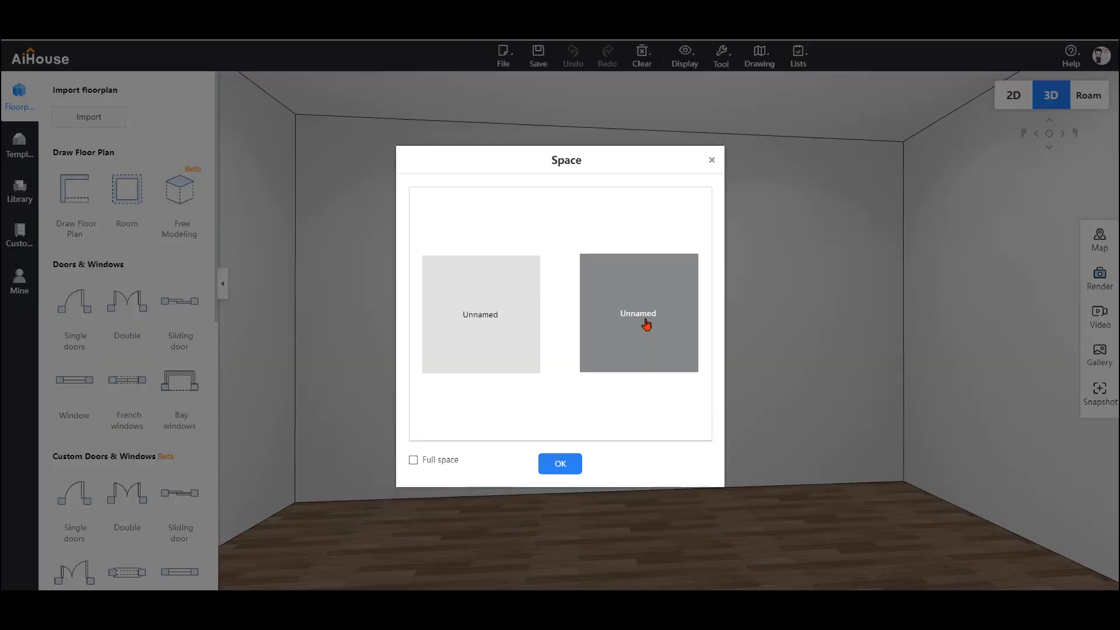
{"action": "left_click", "coordinate": [560, 463]}
{"action": "middle_click_drag", "start_coordinate": [563, 371], "coordinate": [591, 334]}
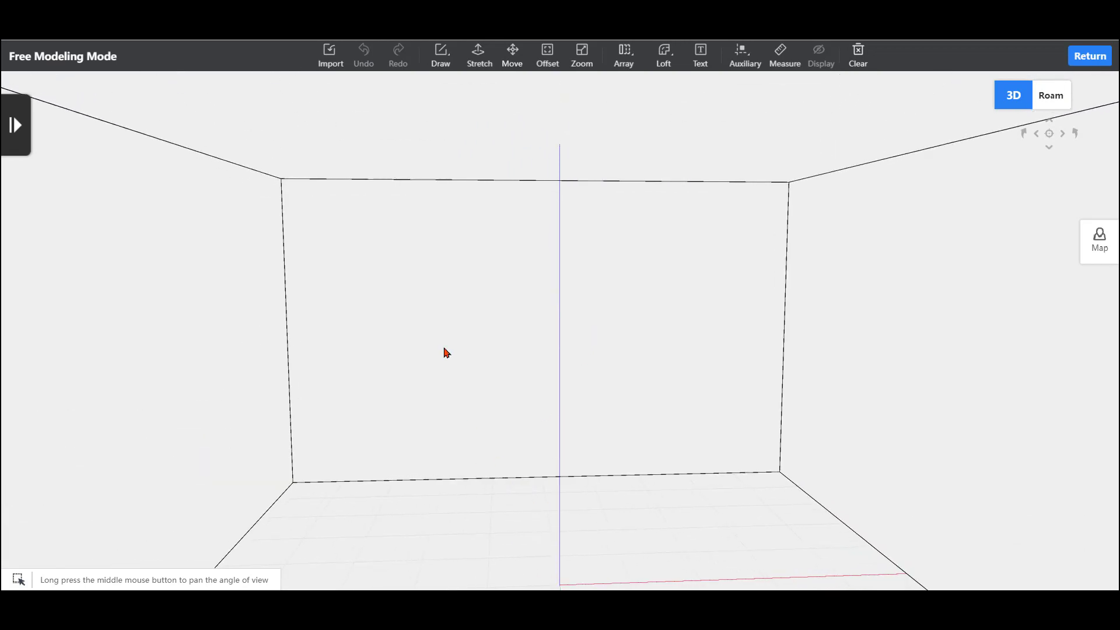
Import CAD - AIHOUSE VERTICAL.dwg and place it at the back wall's lower-left floor corner, waiting for generation
{"action": "left_click", "coordinate": [330, 63]}
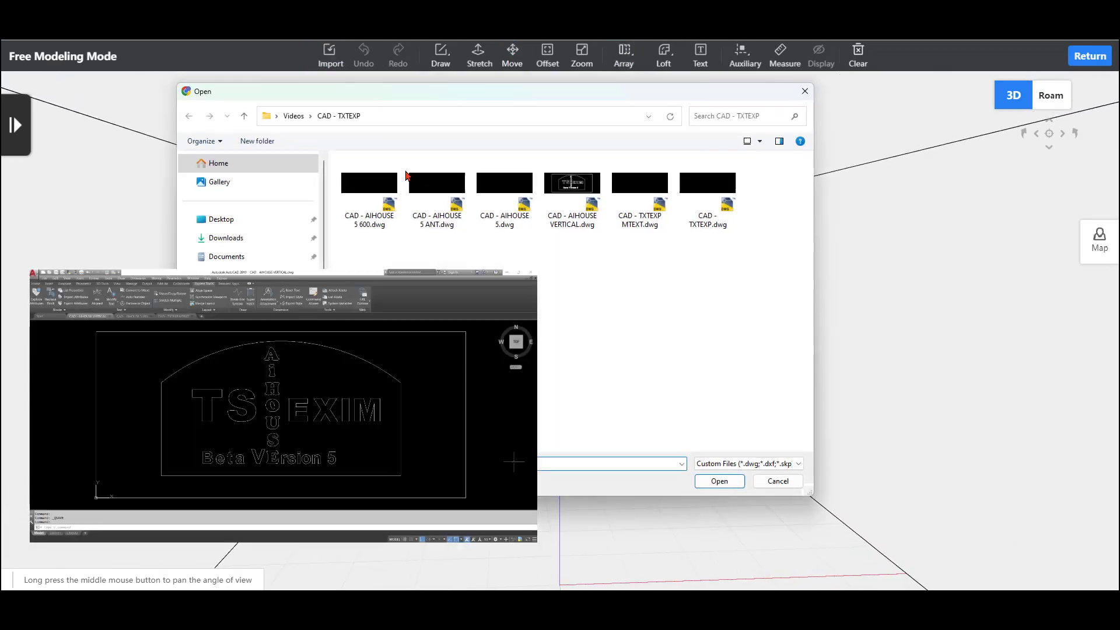
{"action": "double_click", "coordinate": [584, 182]}
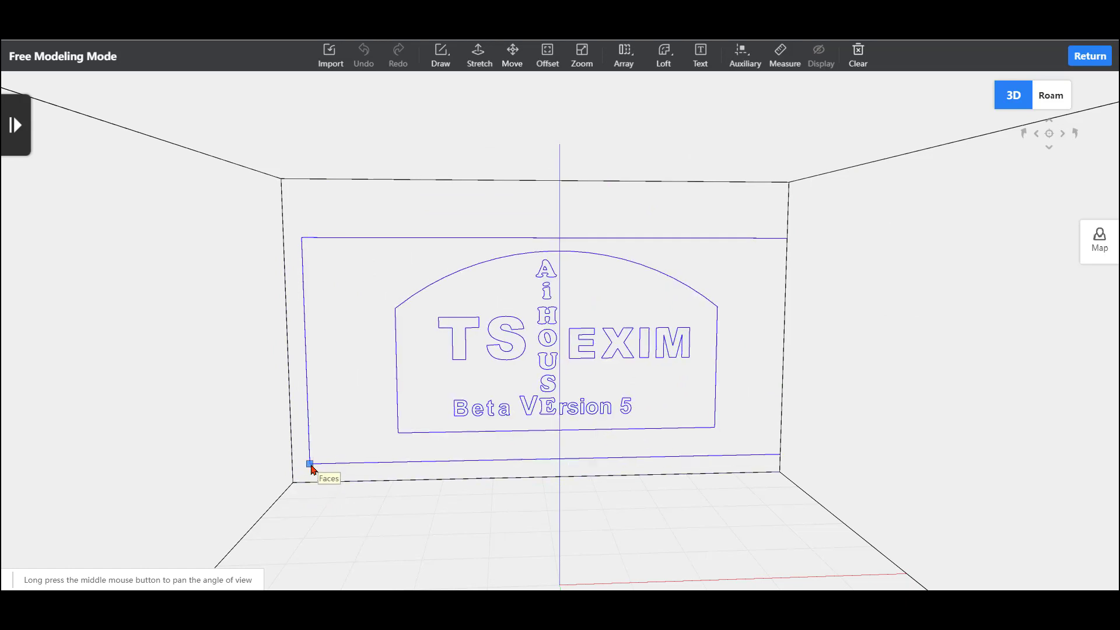
{"action": "left_click", "coordinate": [297, 485]}
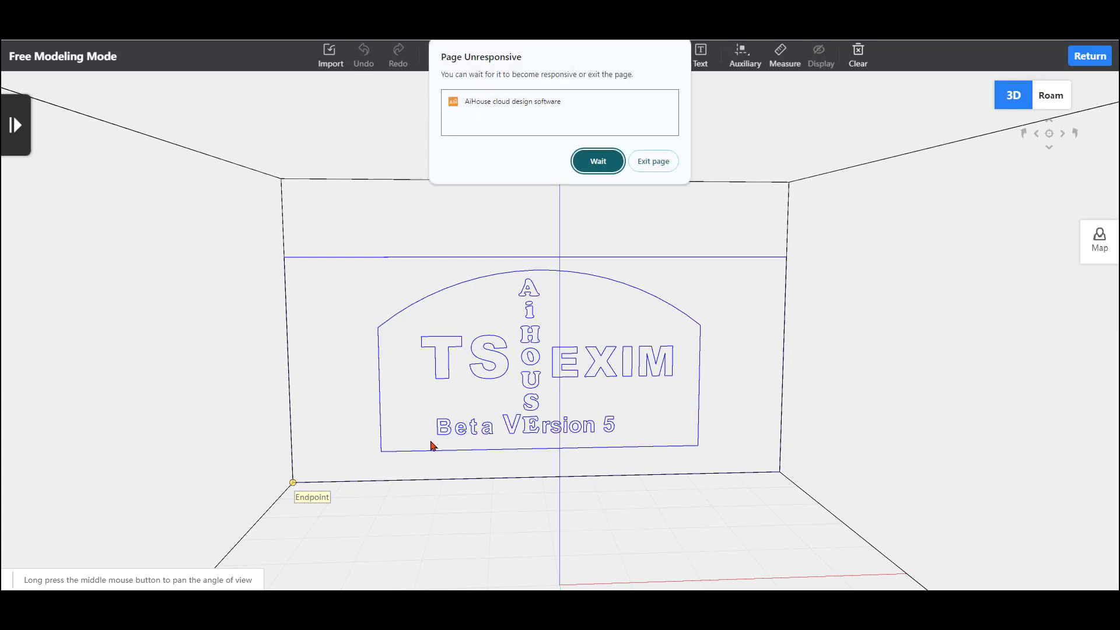
{"action": "left_click", "coordinate": [595, 162]}
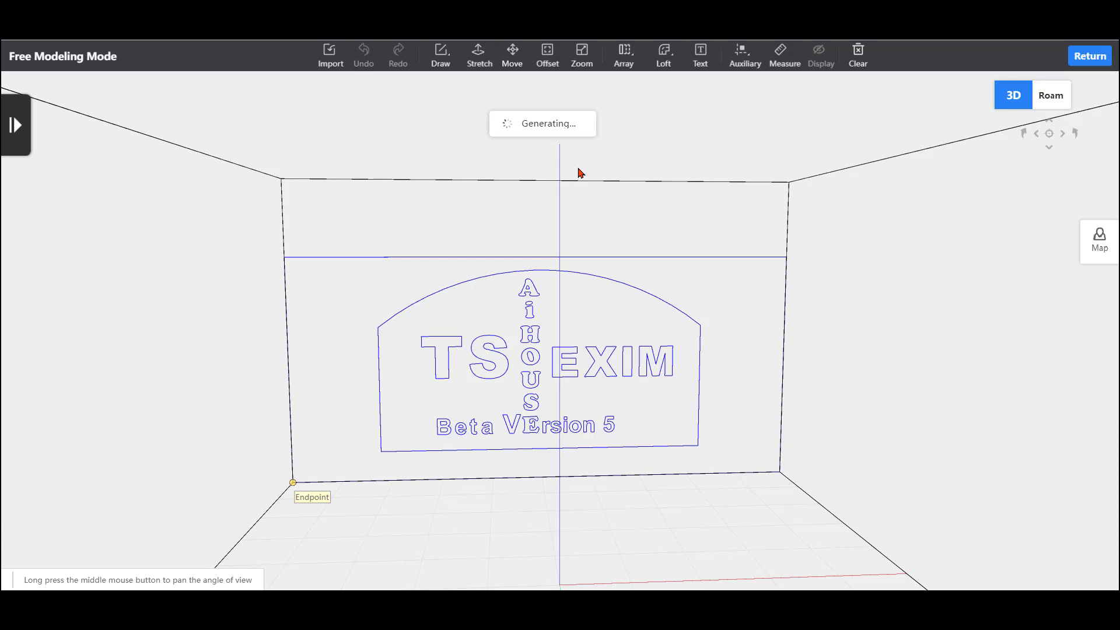
Move the entire imported drawing off the back wall by a distance of 1 and exit free modeling
{"action": "left_click_drag", "start_coordinate": [195, 222], "coordinate": [928, 532]}
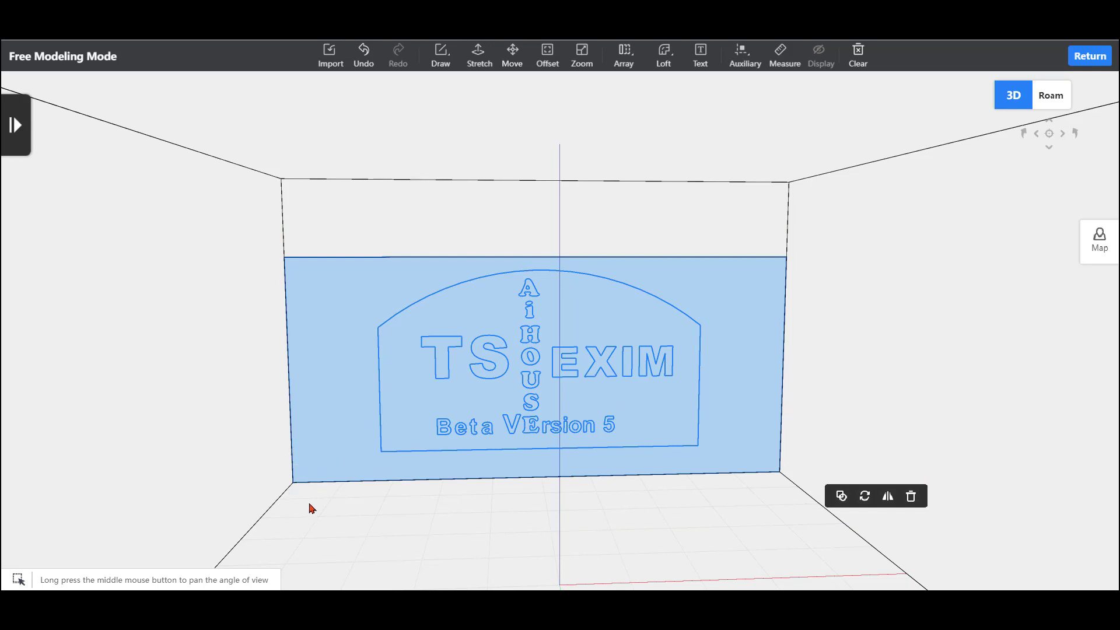
{"action": "key", "text": "m"}
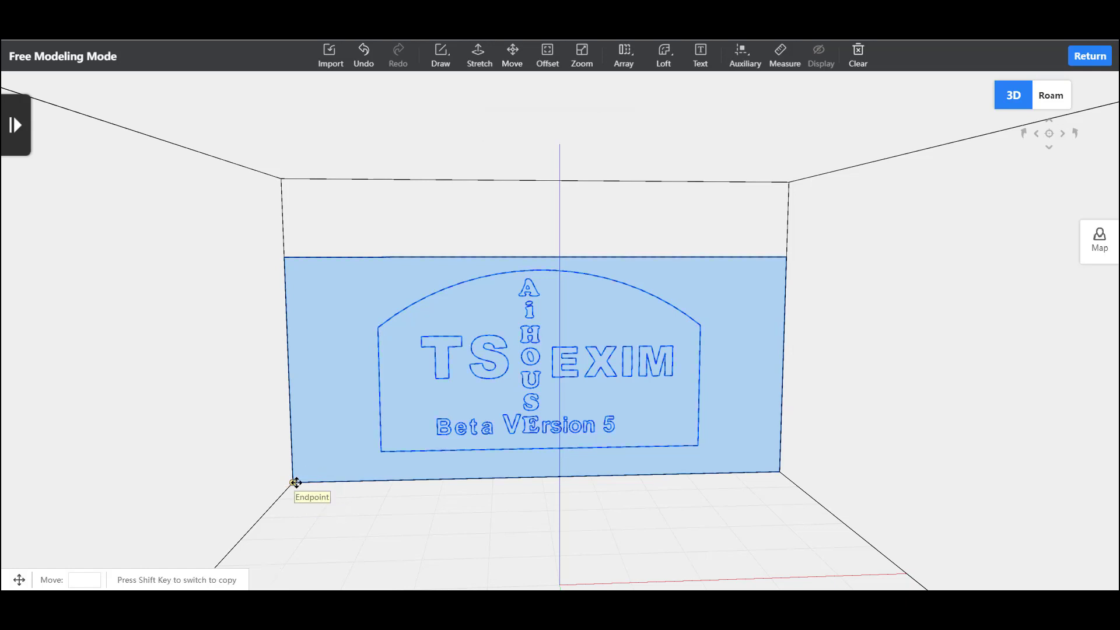
{"action": "left_click", "coordinate": [296, 483]}
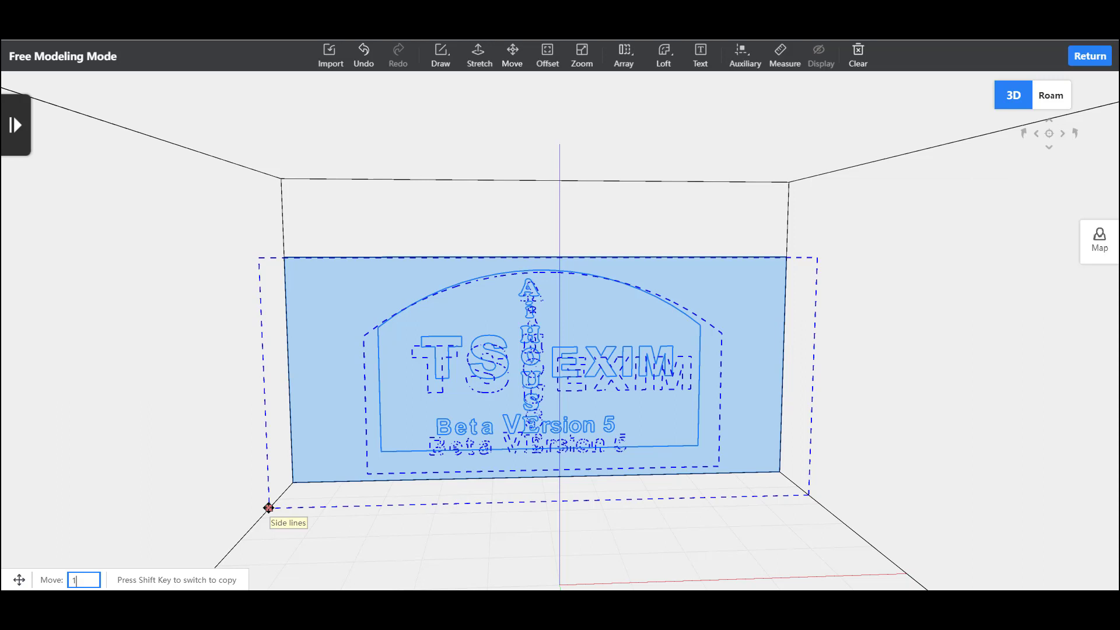
{"action": "key", "text": "Return"}
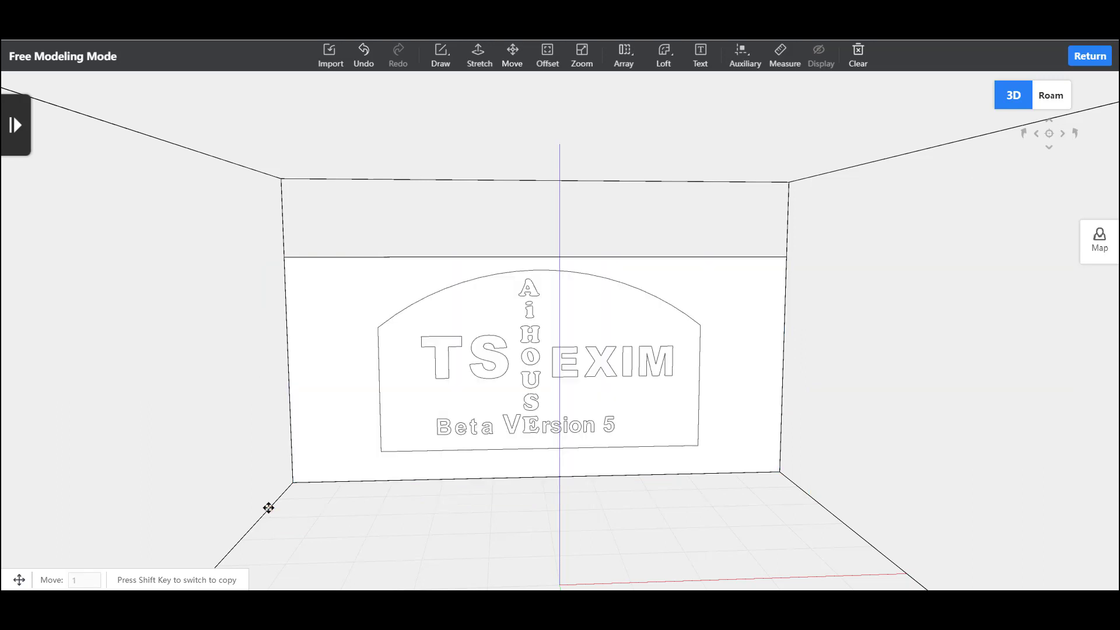
{"action": "left_click", "coordinate": [1091, 58]}
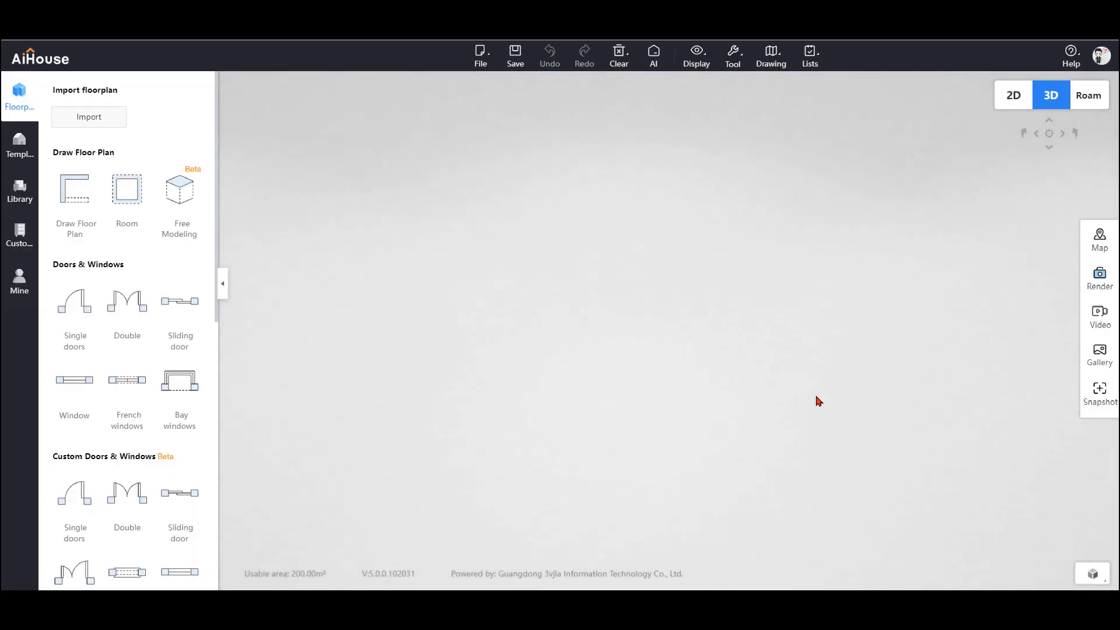
Apply dark grey stone from the general material library's Stone category to the rectangular background around the arch
{"action": "scroll", "coordinate": [764, 441], "scroll_direction": "down", "scroll_amount": 3}
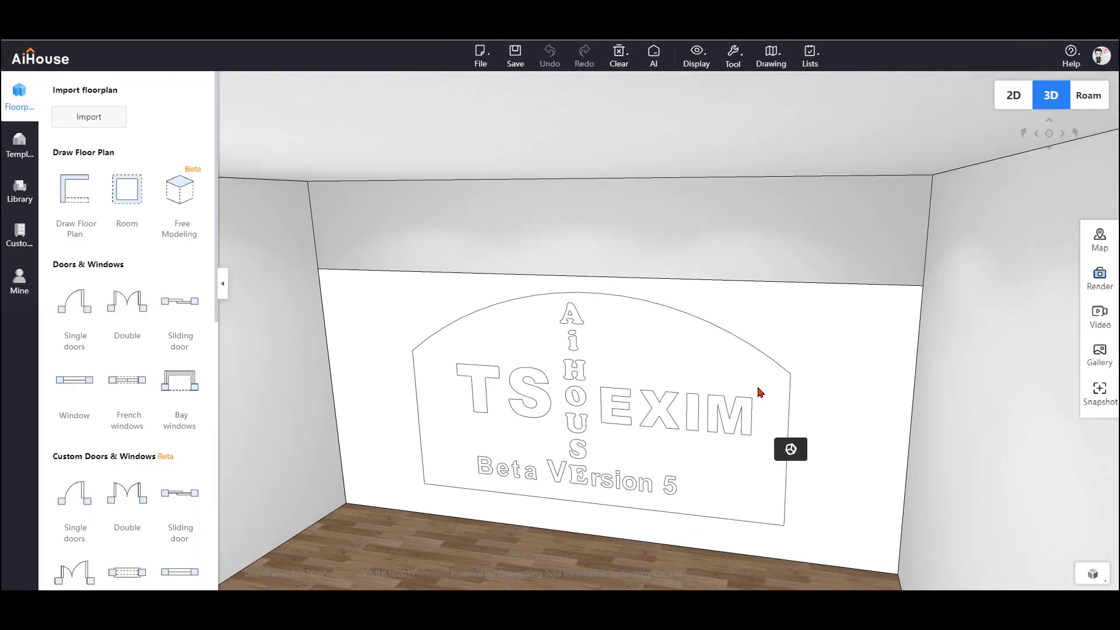
{"action": "left_click_drag", "start_coordinate": [760, 388], "coordinate": [674, 403]}
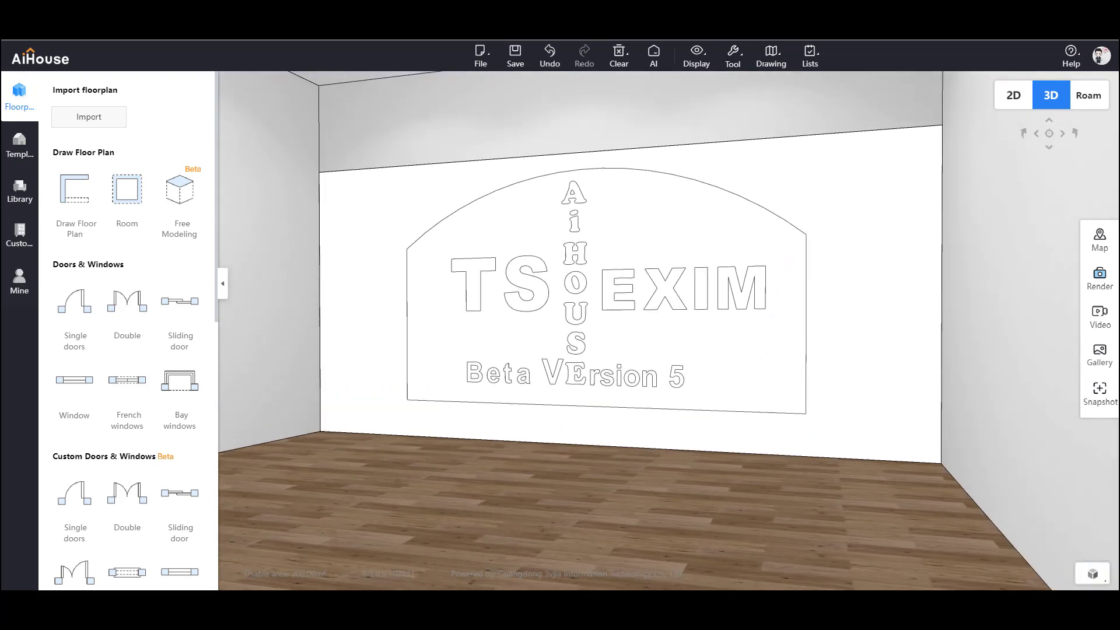
{"action": "left_click", "coordinate": [19, 189]}
{"action": "left_click", "coordinate": [182, 358]}
{"action": "left_click", "coordinate": [114, 144]}
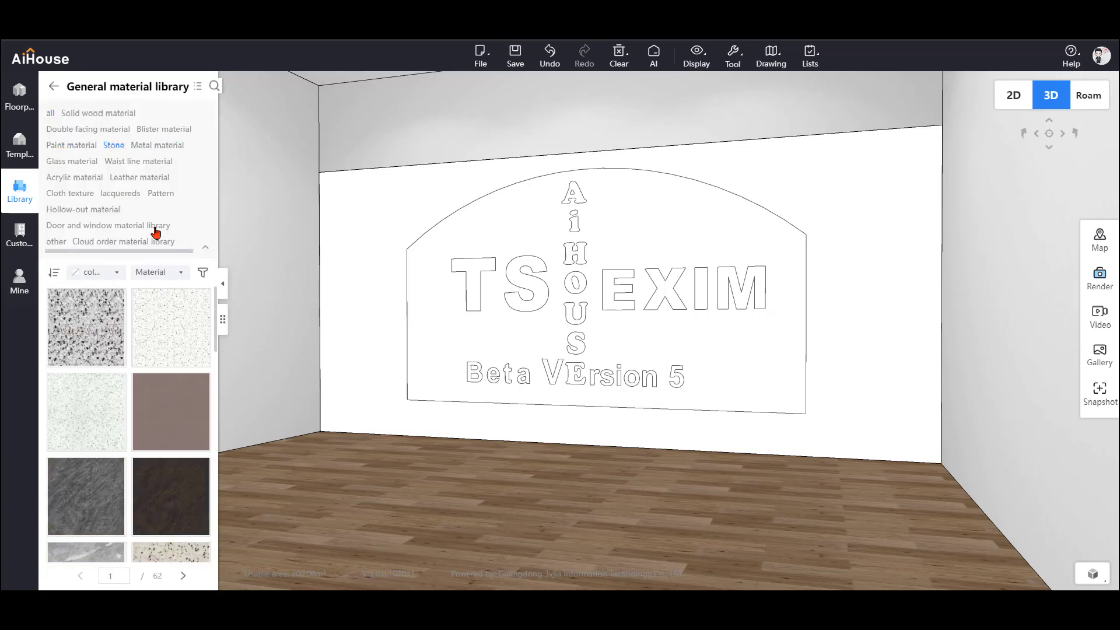
{"action": "left_click_drag", "start_coordinate": [99, 312], "coordinate": [354, 274]}
{"action": "left_click_drag", "start_coordinate": [111, 381], "coordinate": [396, 335]}
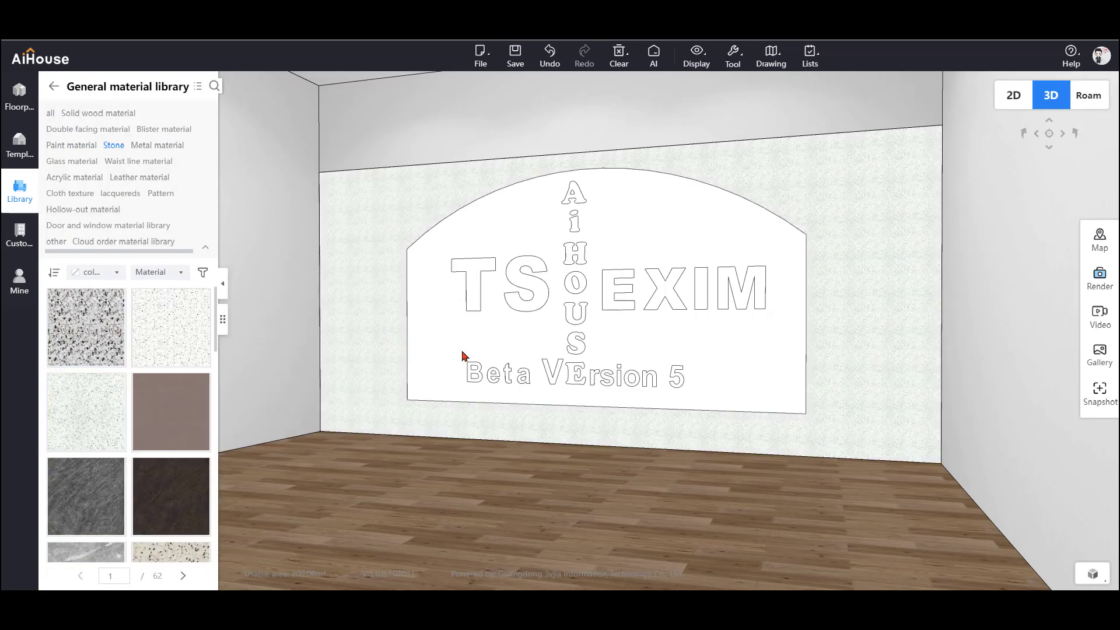
{"action": "left_click_drag", "start_coordinate": [110, 491], "coordinate": [367, 380]}
Apply Xiyoumi - Yiben Grey Mesh Stone to the arched area behind the letters and end the material placement
{"action": "scroll", "coordinate": [482, 426], "scroll_direction": "up", "scroll_amount": 5}
{"action": "scroll", "coordinate": [104, 485], "scroll_direction": "down", "scroll_amount": 1}
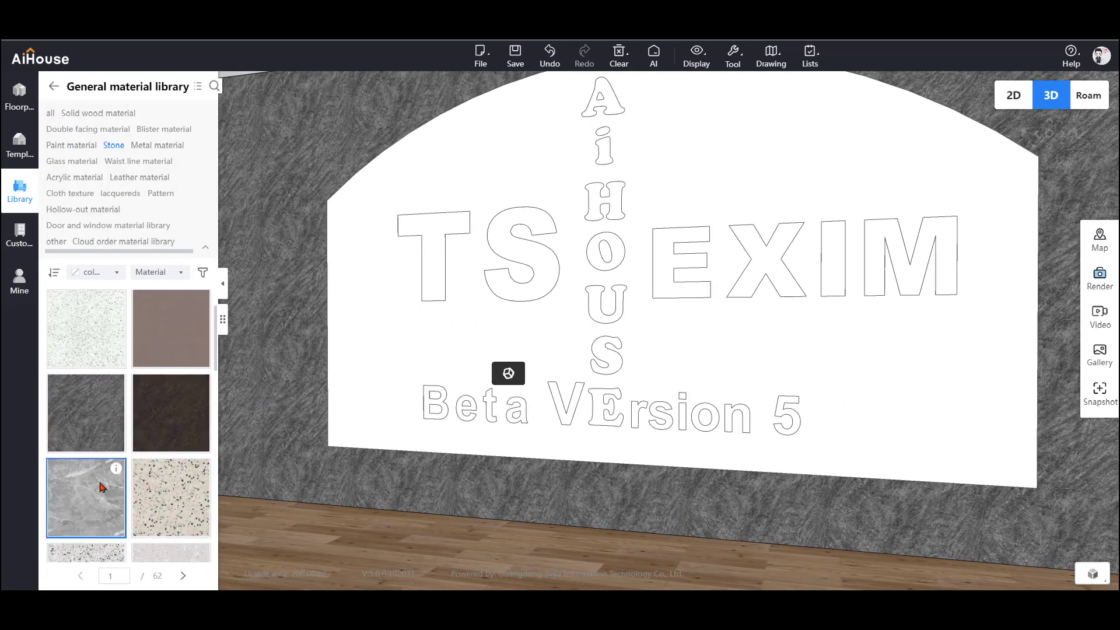
{"action": "left_click_drag", "start_coordinate": [102, 487], "coordinate": [407, 383]}
{"action": "scroll", "coordinate": [461, 401], "scroll_direction": "up", "scroll_amount": 3}
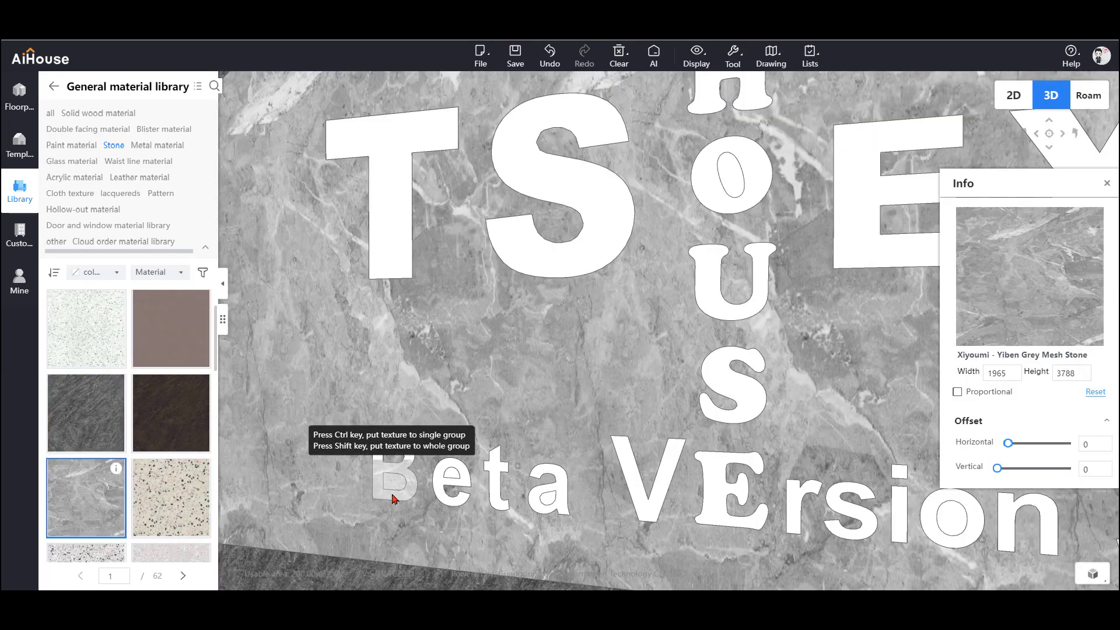
{"action": "right_click_drag", "start_coordinate": [753, 408], "coordinate": [532, 399]}
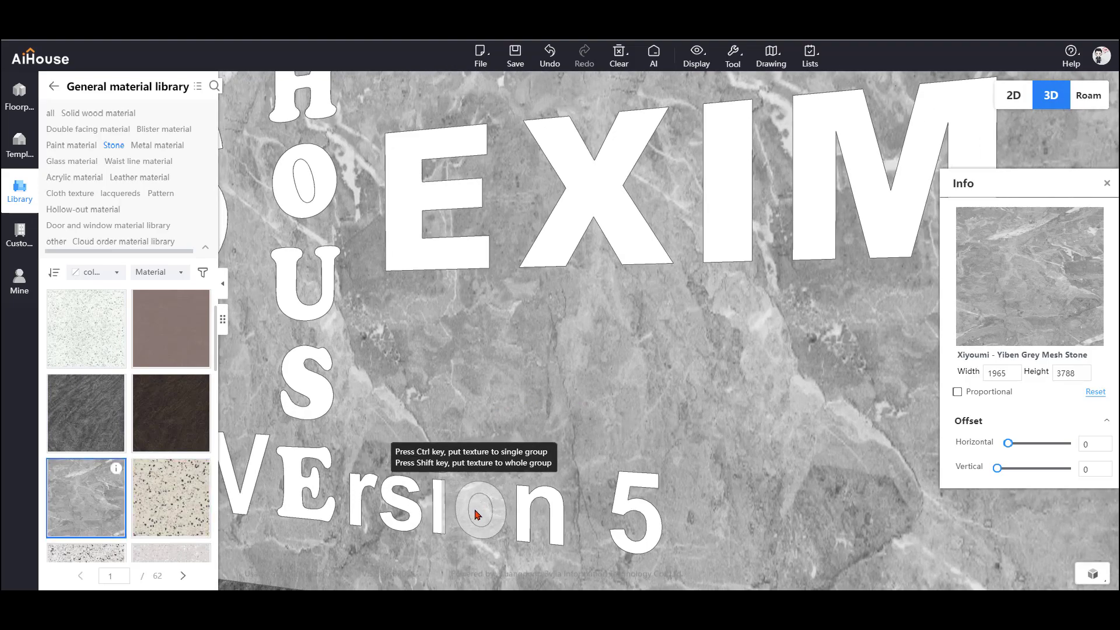
{"action": "scroll", "coordinate": [475, 513], "scroll_direction": "down", "scroll_amount": 3}
{"action": "right_click_drag", "start_coordinate": [578, 336], "coordinate": [505, 247]}
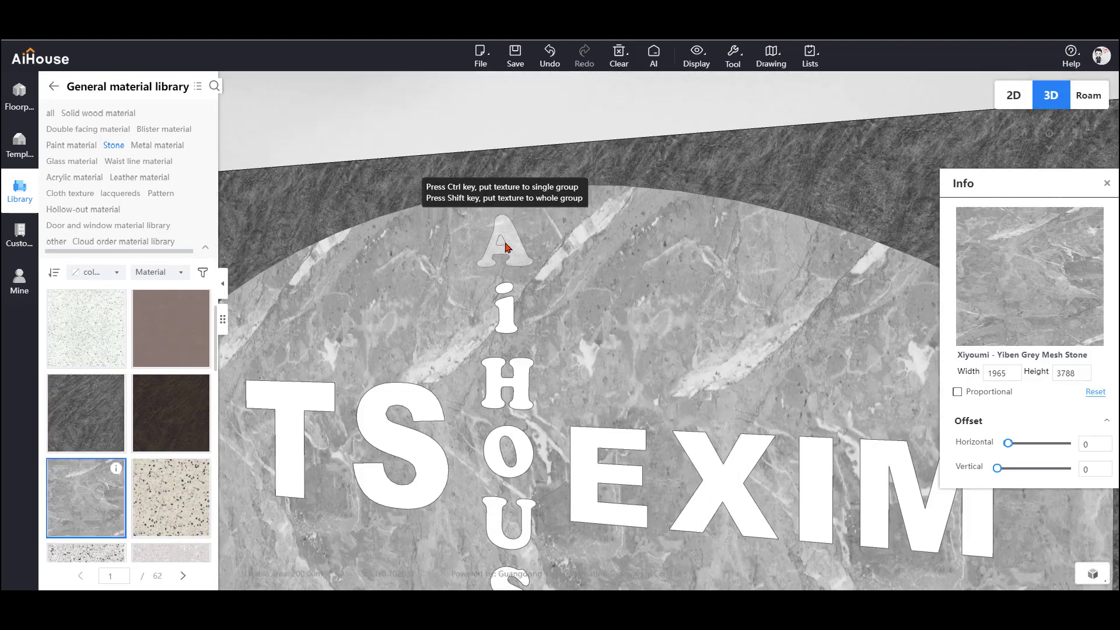
{"action": "right_click", "coordinate": [505, 247]}
Apply the blue finish from the Paint material category to the letters T and S
{"action": "scroll", "coordinate": [425, 467], "scroll_direction": "down", "scroll_amount": 4}
{"action": "left_click", "coordinate": [543, 484]}
{"action": "scroll", "coordinate": [426, 516], "scroll_direction": "up", "scroll_amount": 4}
{"action": "left_click", "coordinate": [528, 461]}
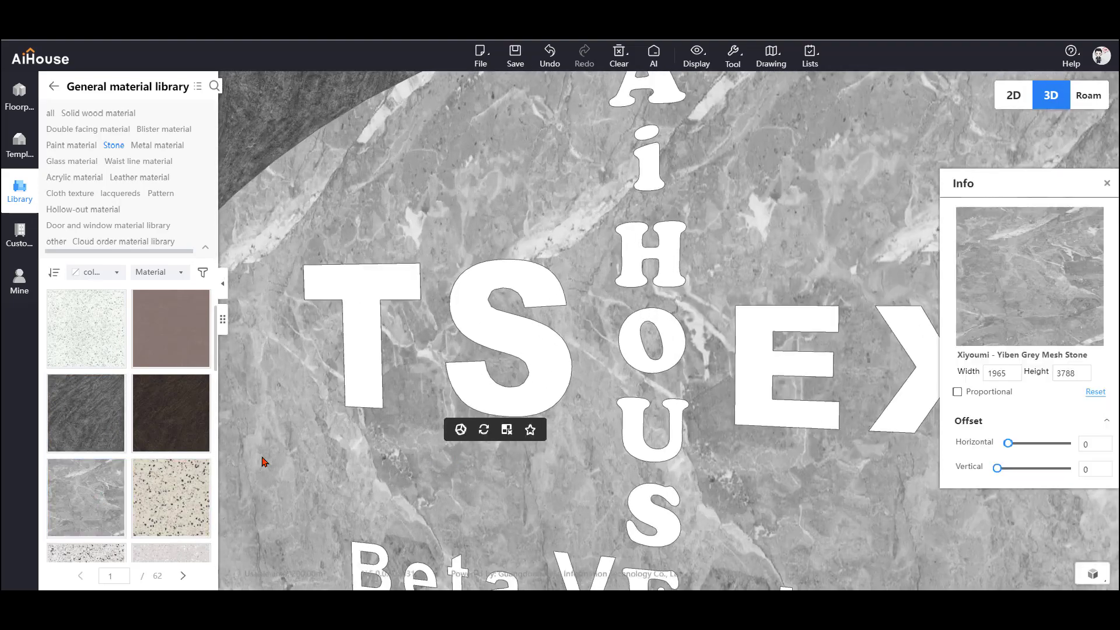
{"action": "scroll", "coordinate": [200, 383], "scroll_direction": "down", "scroll_amount": 2}
{"action": "left_click", "coordinate": [128, 196]}
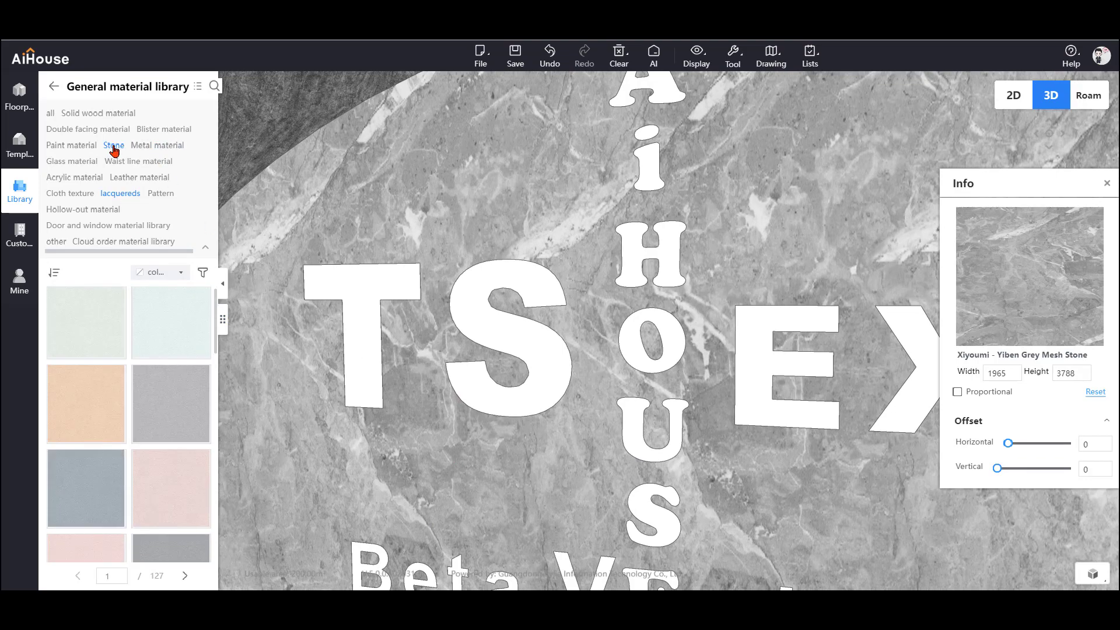
{"action": "left_click", "coordinate": [76, 146]}
{"action": "left_click_drag", "start_coordinate": [216, 299], "coordinate": [216, 344]}
{"action": "left_click", "coordinate": [87, 386]}
{"action": "left_click", "coordinate": [363, 333]}
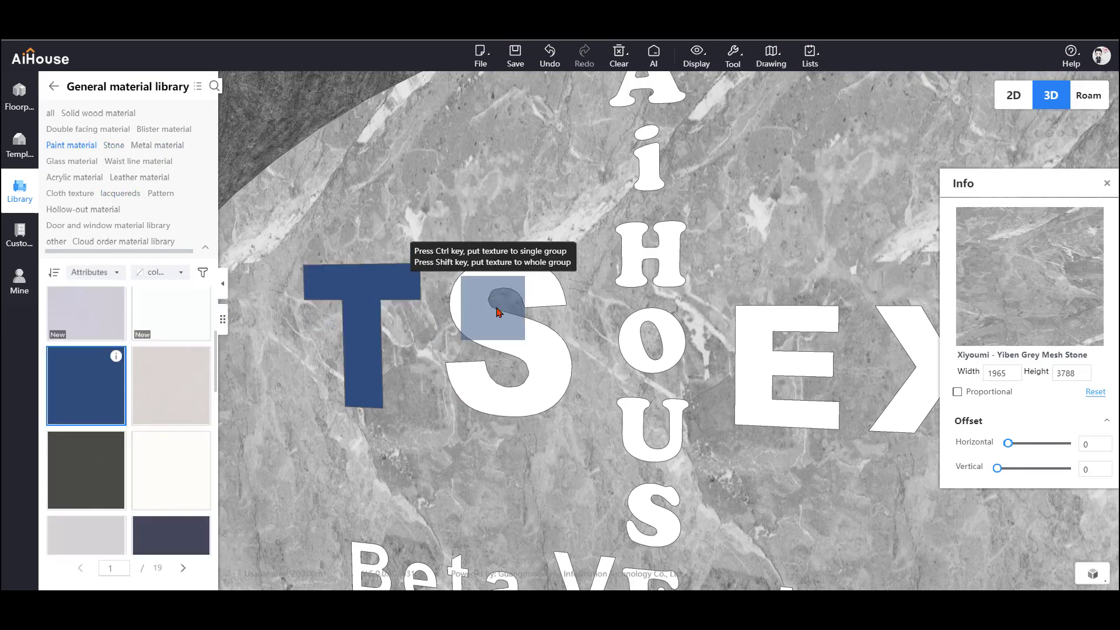
{"action": "left_click", "coordinate": [503, 327]}
{"action": "right_click", "coordinate": [505, 332]}
Apply the dark grey-green paint material to the EXIM letters
{"action": "scroll", "coordinate": [507, 345], "scroll_direction": "down", "scroll_amount": 4}
{"action": "right_click_drag", "start_coordinate": [515, 380], "coordinate": [416, 383]}
{"action": "left_click_drag", "start_coordinate": [121, 464], "coordinate": [549, 341]}
{"action": "left_click_drag", "start_coordinate": [105, 465], "coordinate": [758, 331]}
Apply Acrylic materials to HOU: reddish-brown wood grain on H, grey-brown on O and dark striped wood grain on U
{"action": "scroll", "coordinate": [385, 341], "scroll_direction": "up", "scroll_amount": 4}
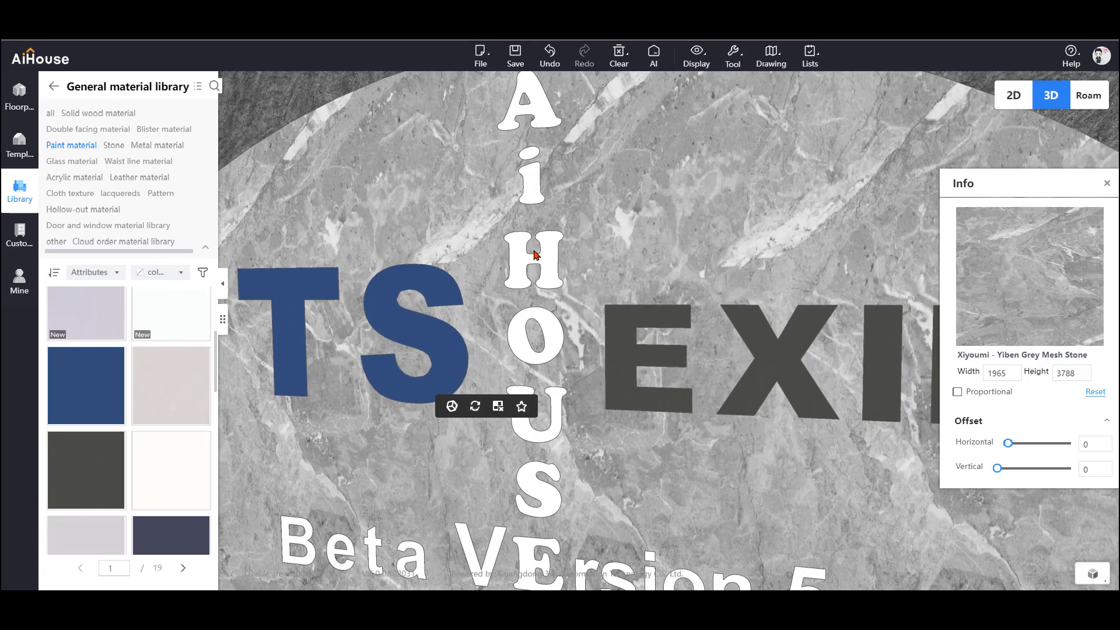
{"action": "right_click_drag", "start_coordinate": [533, 250], "coordinate": [546, 283]}
{"action": "scroll", "coordinate": [185, 505], "scroll_direction": "down", "scroll_amount": 1}
{"action": "left_click", "coordinate": [162, 196]}
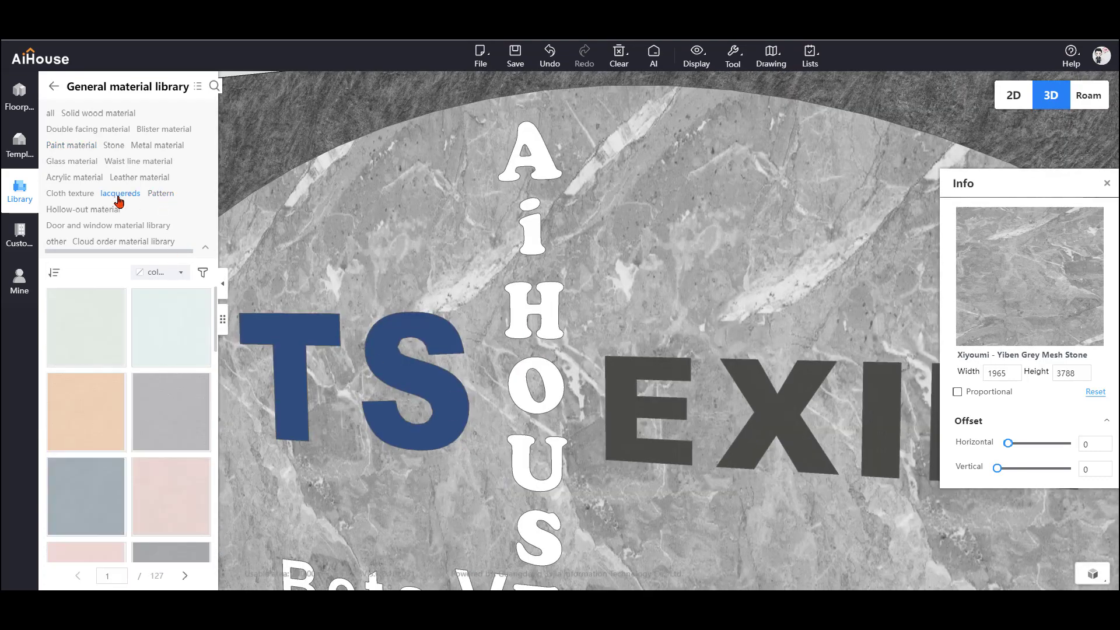
{"action": "left_click", "coordinate": [90, 177]}
{"action": "scroll", "coordinate": [177, 445], "scroll_direction": "down", "scroll_amount": 1}
{"action": "left_click_drag", "start_coordinate": [86, 508], "coordinate": [534, 461]}
{"action": "scroll", "coordinate": [169, 495], "scroll_direction": "down", "scroll_amount": 1}
{"action": "left_click_drag", "start_coordinate": [86, 345], "coordinate": [534, 388]}
{"action": "scroll", "coordinate": [170, 479], "scroll_direction": "down", "scroll_amount": 1}
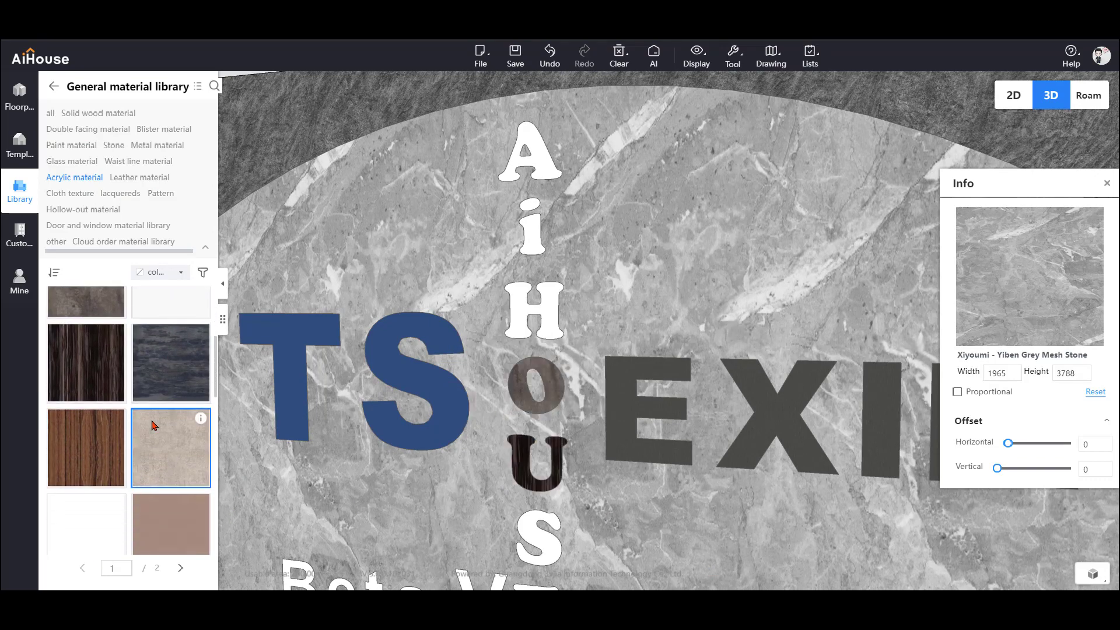
{"action": "left_click_drag", "start_coordinate": [86, 449], "coordinate": [534, 309]}
Apply dark green leather to the letter A and brown leather to the i from the Leather material category
{"action": "left_click", "coordinate": [155, 180]}
{"action": "left_click_drag", "start_coordinate": [171, 411], "coordinate": [538, 161]}
{"action": "left_click_drag", "start_coordinate": [86, 490], "coordinate": [530, 205]}
Apply a light wood from the Solid wood material category to the S of HOUSE
{"action": "scroll", "coordinate": [575, 409], "scroll_direction": "down", "scroll_amount": 2}
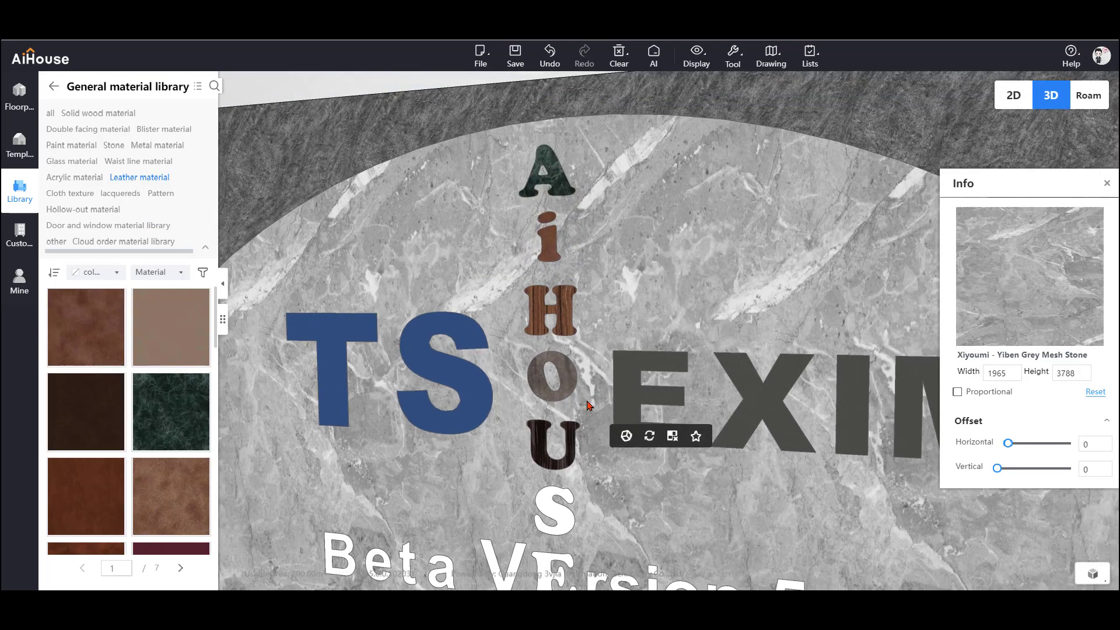
{"action": "scroll", "coordinate": [575, 408], "scroll_direction": "up", "scroll_amount": 5}
{"action": "right_click_drag", "start_coordinate": [584, 467], "coordinate": [584, 251]}
{"action": "left_click", "coordinate": [118, 115]}
{"action": "left_click_drag", "start_coordinate": [85, 332], "coordinate": [496, 397]}
{"action": "left_click_drag", "start_coordinate": [442, 432], "coordinate": [653, 429]}
Cover Beta with brown wood on B and a dark finish on e from Double facing material, and orange metal on t and a
{"action": "left_click", "coordinate": [105, 128]}
{"action": "left_click_drag", "start_coordinate": [85, 330], "coordinate": [299, 478]}
{"action": "left_click_drag", "start_coordinate": [96, 490], "coordinate": [361, 493]}
{"action": "left_click", "coordinate": [157, 145]}
{"action": "left_click_drag", "start_coordinate": [86, 326], "coordinate": [418, 490]}
{"action": "left_click_drag", "start_coordinate": [86, 326], "coordinate": [489, 505]}
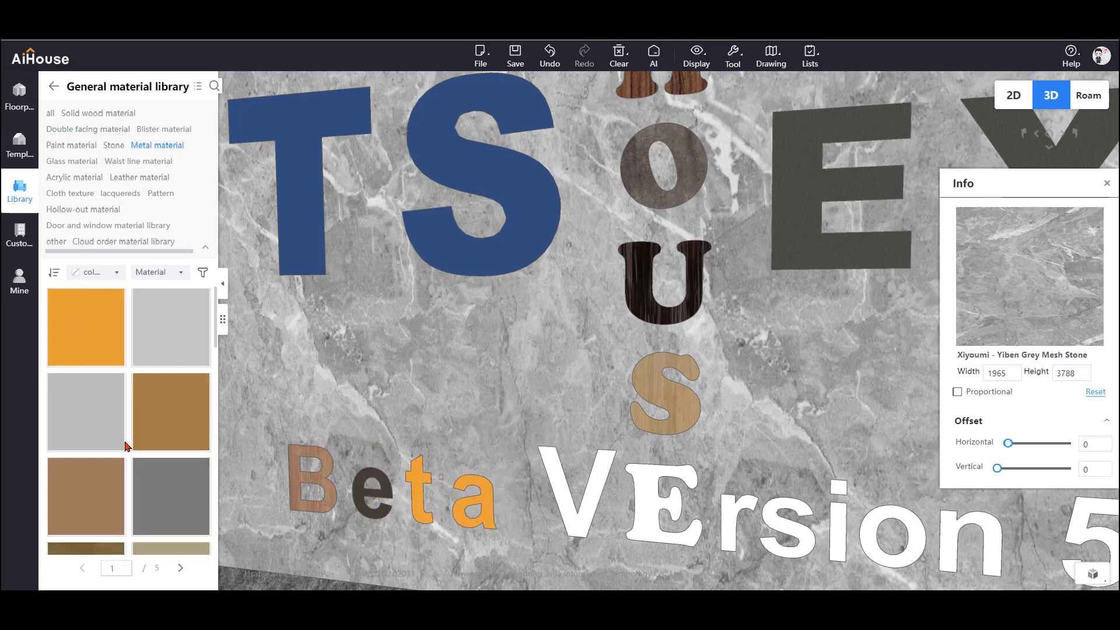
Apply Pattern category materials to Version's first letters, using a grey-and-white check on V and a multicoloured pattern on E
{"action": "scroll", "coordinate": [200, 502], "scroll_direction": "down", "scroll_amount": 2}
{"action": "left_click", "coordinate": [162, 193]}
{"action": "left_click_drag", "start_coordinate": [86, 328], "coordinate": [551, 468]}
{"action": "left_click_drag", "start_coordinate": [86, 412], "coordinate": [645, 505]}
{"action": "left_click_drag", "start_coordinate": [926, 442], "coordinate": [765, 453]}
{"action": "left_click_drag", "start_coordinate": [171, 497], "coordinate": [439, 468]}
{"action": "scroll", "coordinate": [169, 408], "scroll_direction": "down", "scroll_amount": 2}
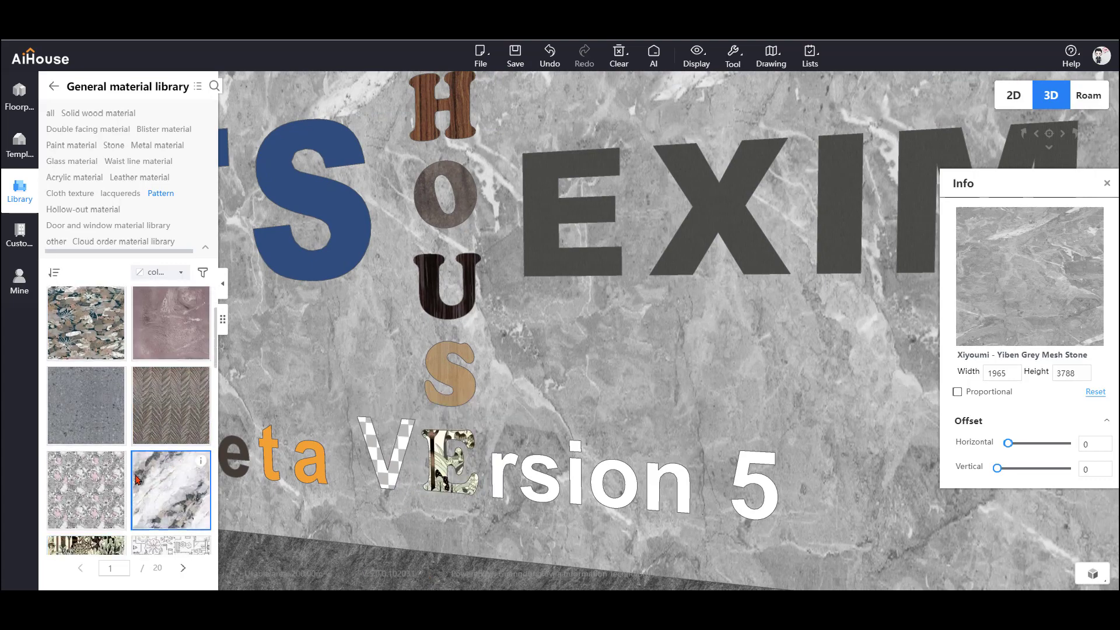
Open the Stone category, widen the library for browsing and jump to another page
{"action": "left_click", "coordinate": [140, 162]}
{"action": "left_click", "coordinate": [119, 148]}
{"action": "scroll", "coordinate": [193, 493], "scroll_direction": "down", "scroll_amount": 1}
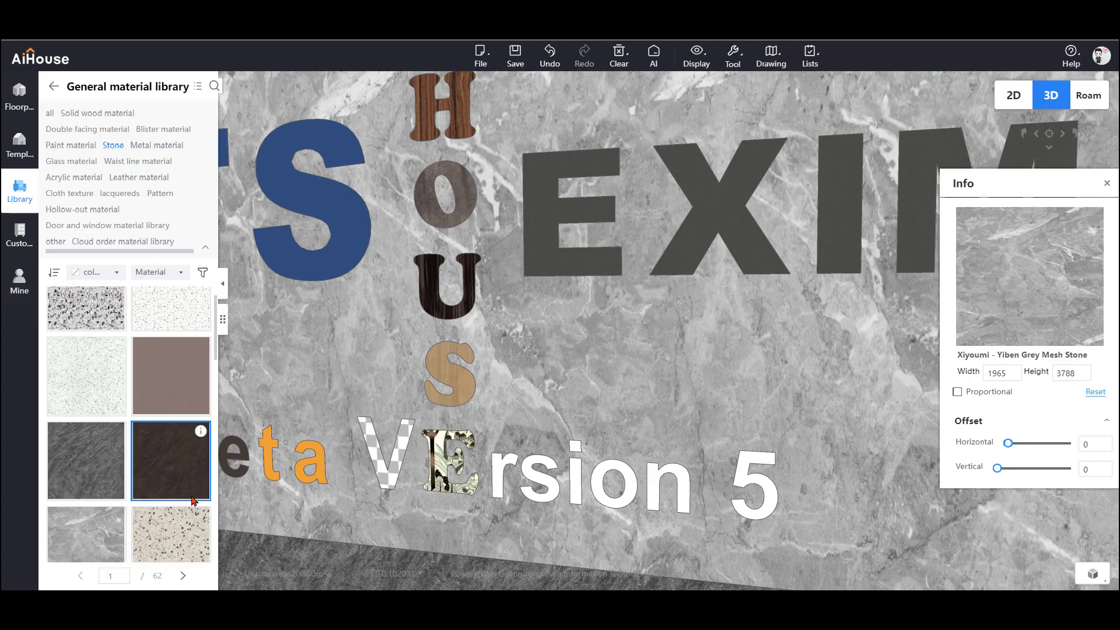
{"action": "left_click", "coordinate": [226, 321]}
{"action": "left_click", "coordinate": [176, 576]}
{"action": "type", "text": "0"}
{"action": "key", "text": "Return"}
Apply dark stone materials to the E, the 5 and the letters s, i and o of Version 5
{"action": "left_click_drag", "start_coordinate": [216, 381], "coordinate": [528, 445]}
{"action": "left_click_drag", "start_coordinate": [295, 534], "coordinate": [796, 471]}
{"action": "left_click_drag", "start_coordinate": [318, 474], "coordinate": [796, 467]}
{"action": "left_click_drag", "start_coordinate": [96, 474], "coordinate": [688, 471]}
{"action": "scroll", "coordinate": [182, 408], "scroll_direction": "down", "scroll_amount": 1}
{"action": "scroll", "coordinate": [182, 408], "scroll_direction": "down", "scroll_amount": 1}
{"action": "left_click_drag", "start_coordinate": [79, 528], "coordinate": [648, 433]}
{"action": "left_click_drag", "start_coordinate": [79, 528], "coordinate": [650, 454]}
Go to page 20 of the Stone materials, browse it and advance to page 21
{"action": "double_click", "coordinate": [173, 577]}
{"action": "type", "text": "20"}
{"action": "key", "text": "Return"}
{"action": "scroll", "coordinate": [233, 480], "scroll_direction": "down", "scroll_amount": 1}
{"action": "scroll", "coordinate": [237, 484], "scroll_direction": "down", "scroll_amount": 2}
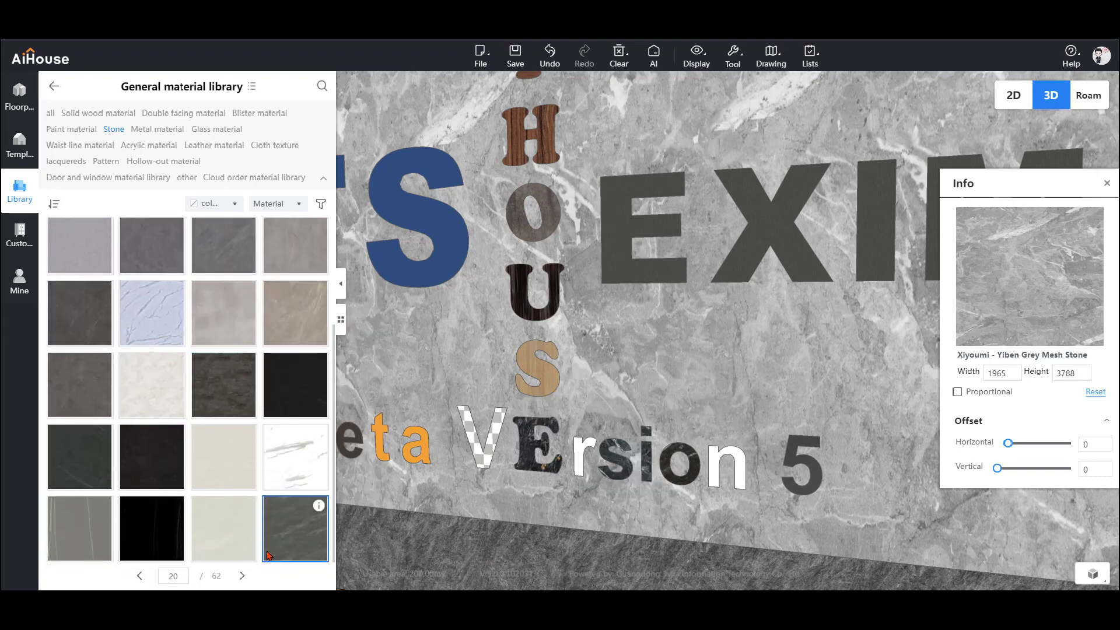
{"action": "left_click", "coordinate": [243, 576]}
Try brown stone finishes on the letter r of Version and settle on black marble
{"action": "left_click_drag", "start_coordinate": [233, 318], "coordinate": [577, 451]}
{"action": "left_click_drag", "start_coordinate": [153, 534], "coordinate": [587, 452]}
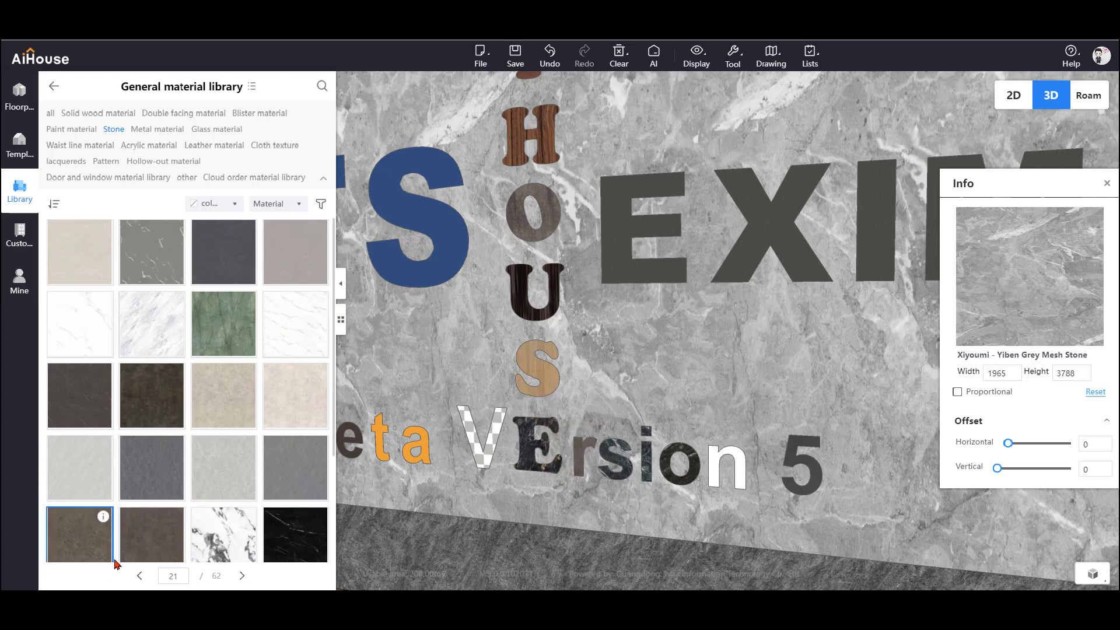
{"action": "left_click_drag", "start_coordinate": [64, 530], "coordinate": [575, 460]}
{"action": "left_click_drag", "start_coordinate": [292, 534], "coordinate": [581, 462]}
{"action": "scroll", "coordinate": [233, 467], "scroll_direction": "down", "scroll_amount": 2}
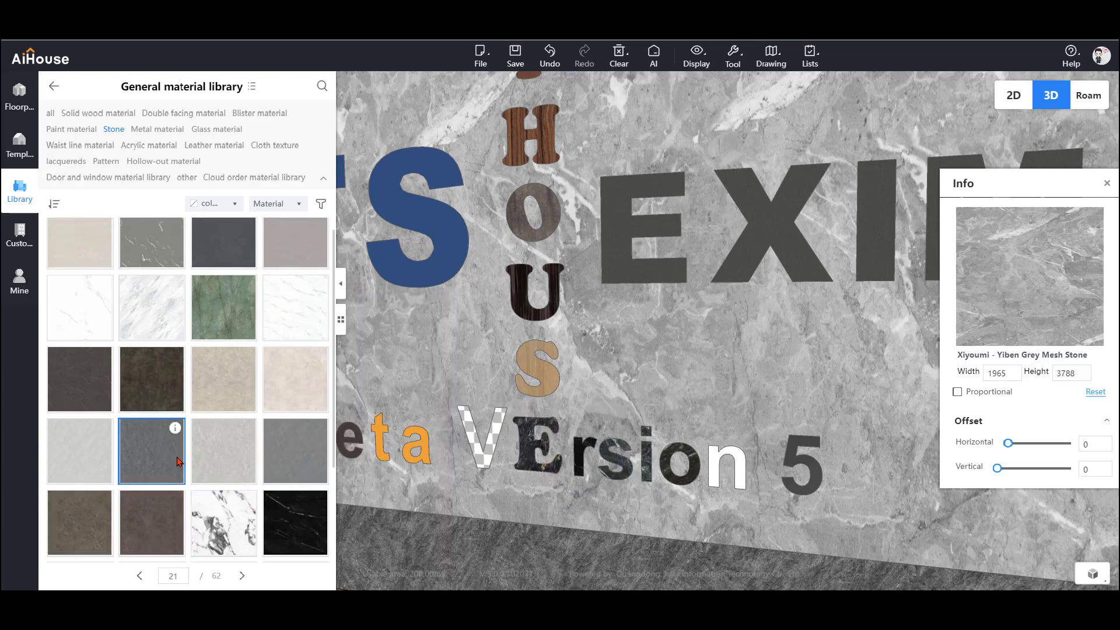
Apply black stone to the V and n of Version using the Stone materials on pages 21 and 22
{"action": "left_click_drag", "start_coordinate": [296, 534], "coordinate": [477, 450]}
{"action": "left_click_drag", "start_coordinate": [228, 534], "coordinate": [724, 460]}
{"action": "scroll", "coordinate": [164, 388], "scroll_direction": "down", "scroll_amount": 1}
{"action": "left_click", "coordinate": [243, 576]}
{"action": "left_click_drag", "start_coordinate": [228, 394], "coordinate": [465, 419]}
{"action": "left_click_drag", "start_coordinate": [226, 326], "coordinate": [476, 430]}
End the material placement and leave the general material library for the main category list
{"action": "scroll", "coordinate": [524, 465], "scroll_direction": "down", "scroll_amount": 5}
{"action": "left_click_drag", "start_coordinate": [524, 465], "coordinate": [660, 438]}
{"action": "scroll", "coordinate": [660, 439], "scroll_direction": "up", "scroll_amount": 3}
{"action": "scroll", "coordinate": [661, 439], "scroll_direction": "down", "scroll_amount": 5}
{"action": "key", "text": "Escape"}
{"action": "left_click", "coordinate": [54, 86]}
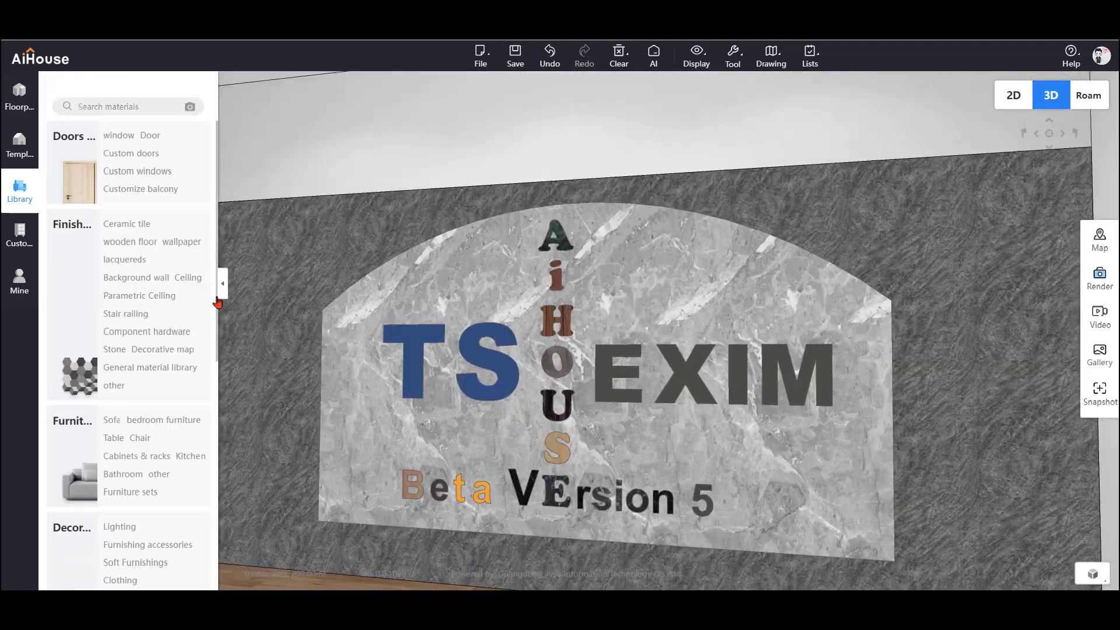
Hide the library and dismiss the material information, with the whole lettered back wall framed
{"action": "left_click", "coordinate": [223, 284]}
{"action": "left_click", "coordinate": [664, 435]}
{"action": "scroll", "coordinate": [664, 428], "scroll_direction": "up", "scroll_amount": 2}
{"action": "scroll", "coordinate": [572, 448], "scroll_direction": "down", "scroll_amount": 5}
{"action": "left_click_drag", "start_coordinate": [573, 447], "coordinate": [544, 488]}
{"action": "right_click_drag", "start_coordinate": [544, 489], "coordinate": [544, 277]}
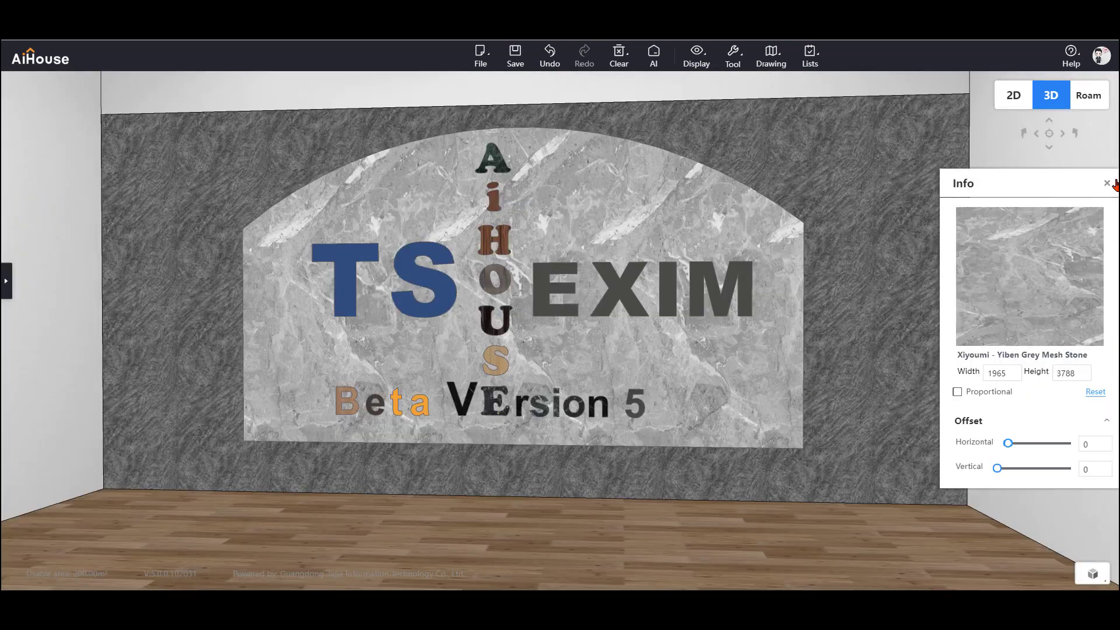
{"action": "left_click", "coordinate": [1108, 183]}
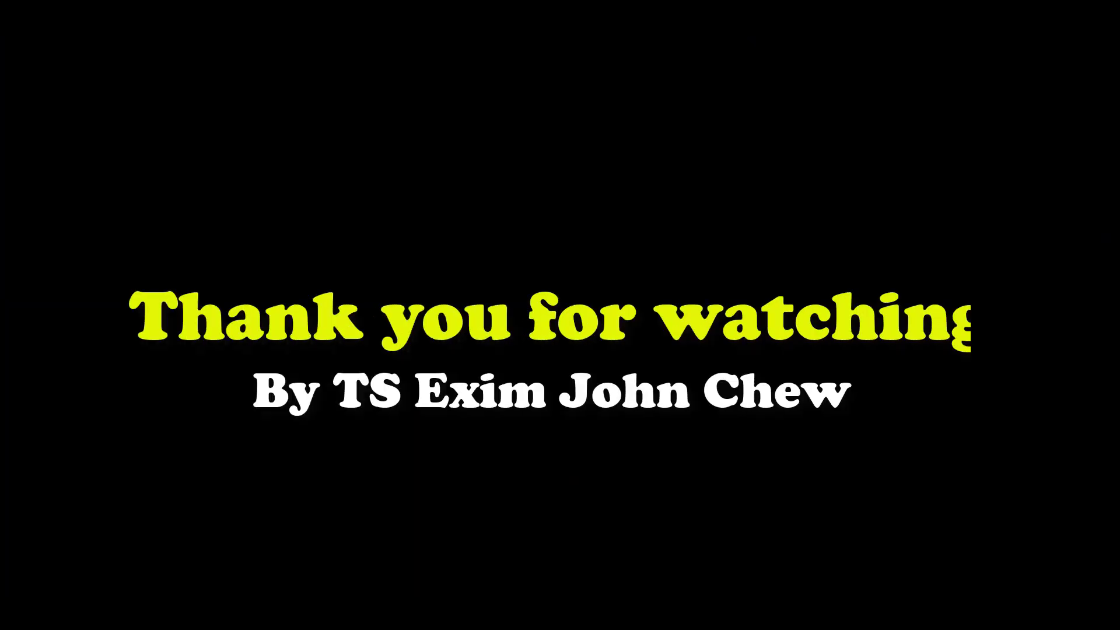